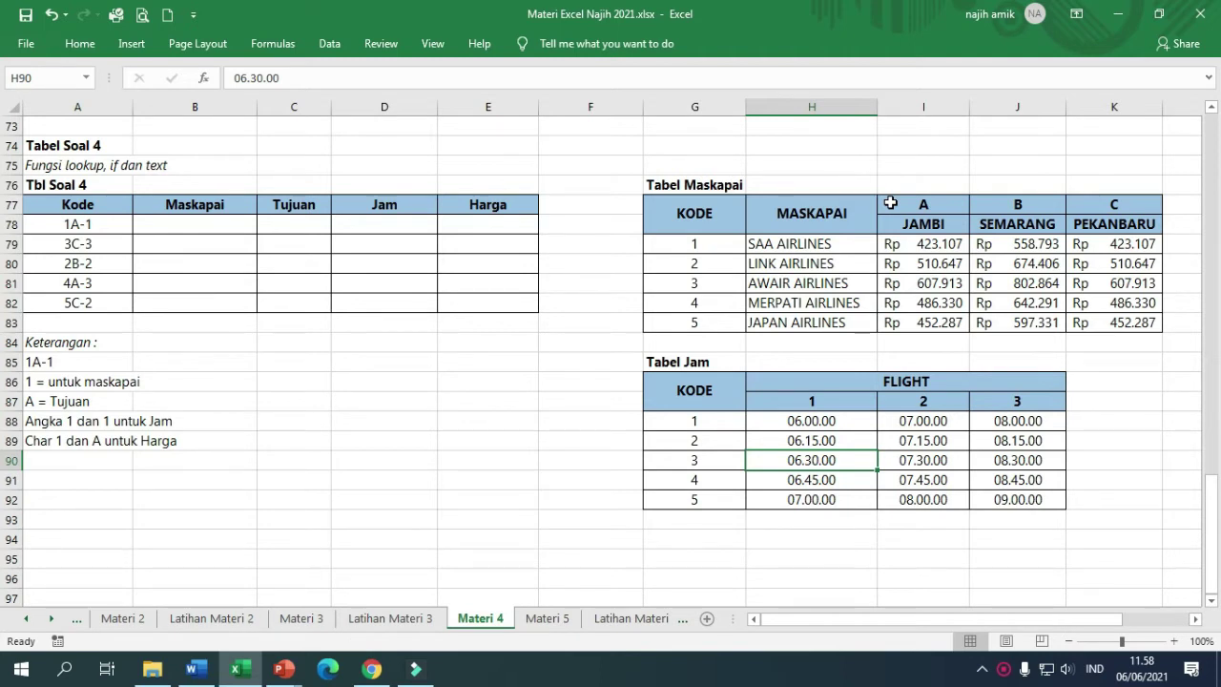
# Step: Examine the Keterangen notes on the code characters and the Kode and Maskapai columns of Tabel Maskapai
pyautogui.click(225, 222)
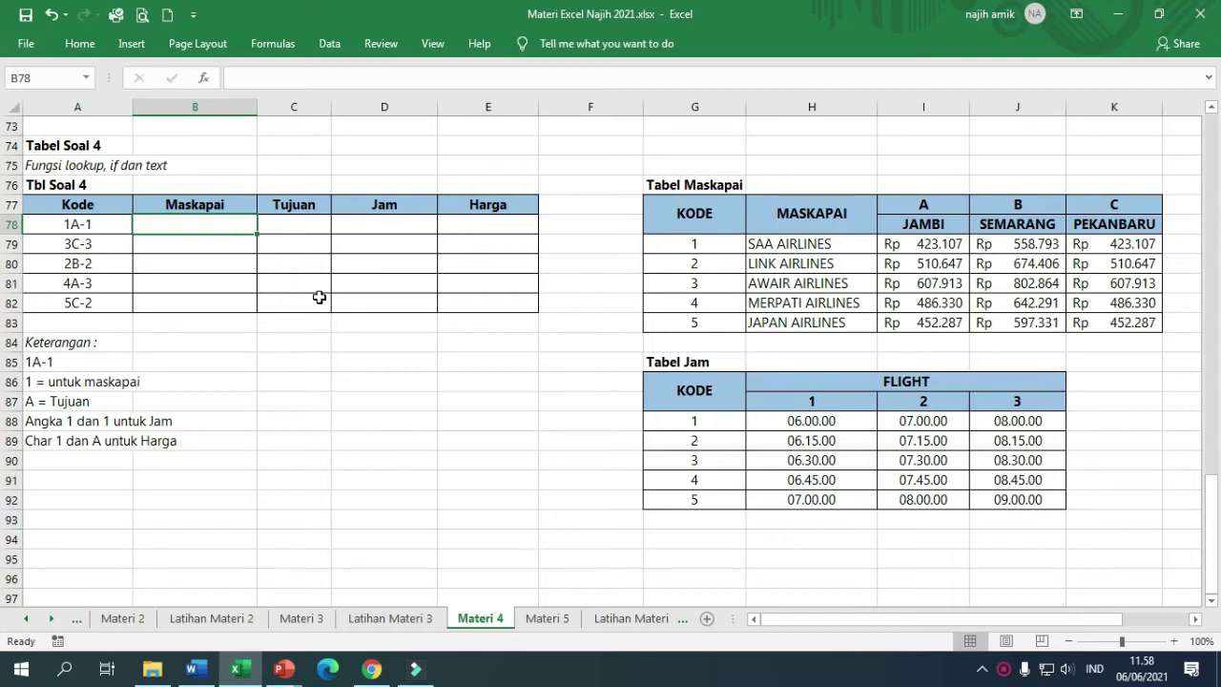
pyautogui.click(64, 381)
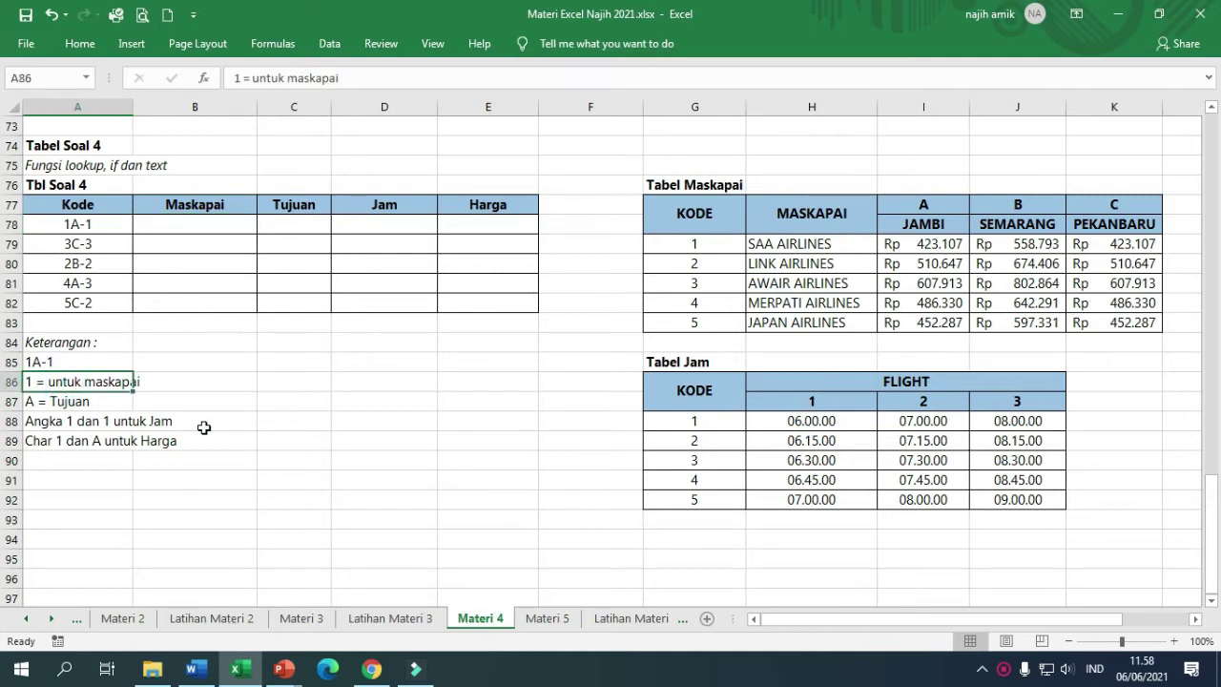
pyautogui.click(42, 400)
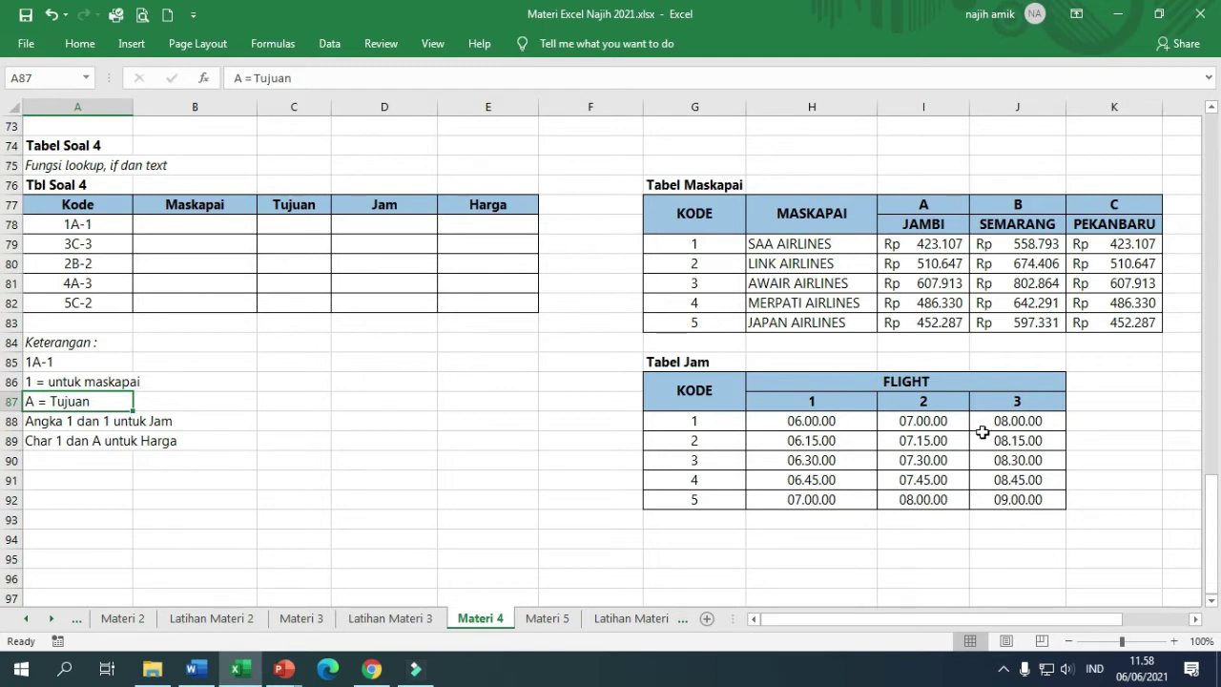
pyautogui.click(162, 221)
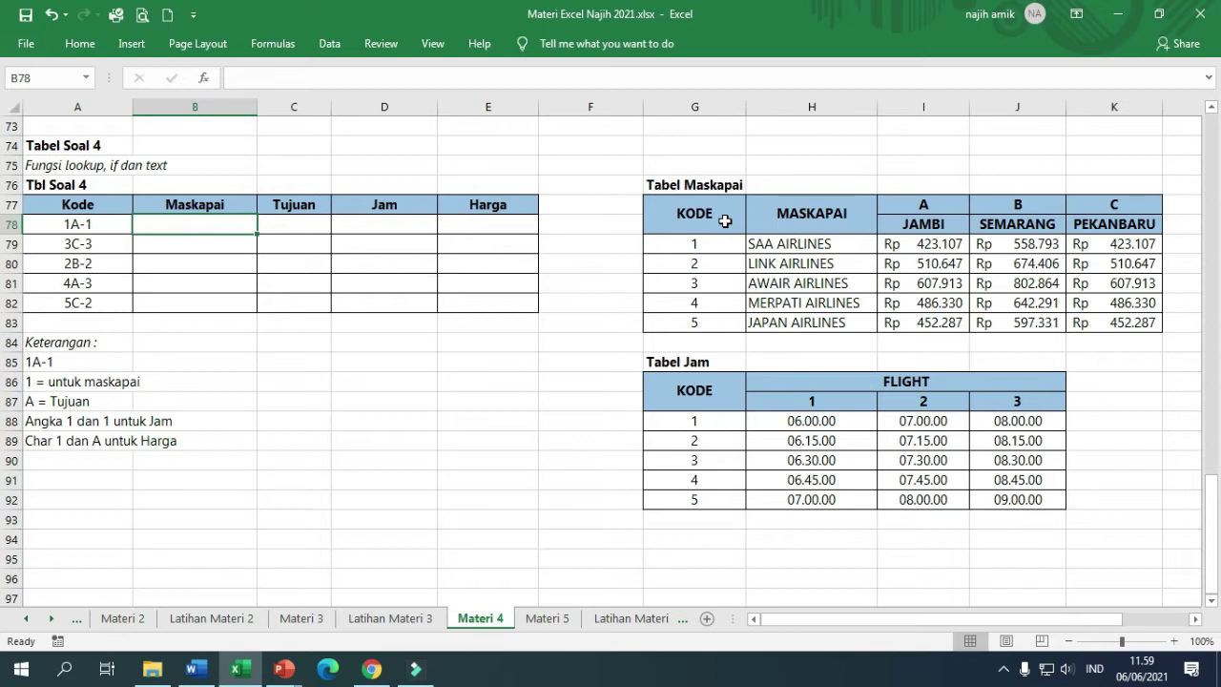
pyautogui.moveTo(725, 220); pyautogui.dragTo(797, 334)
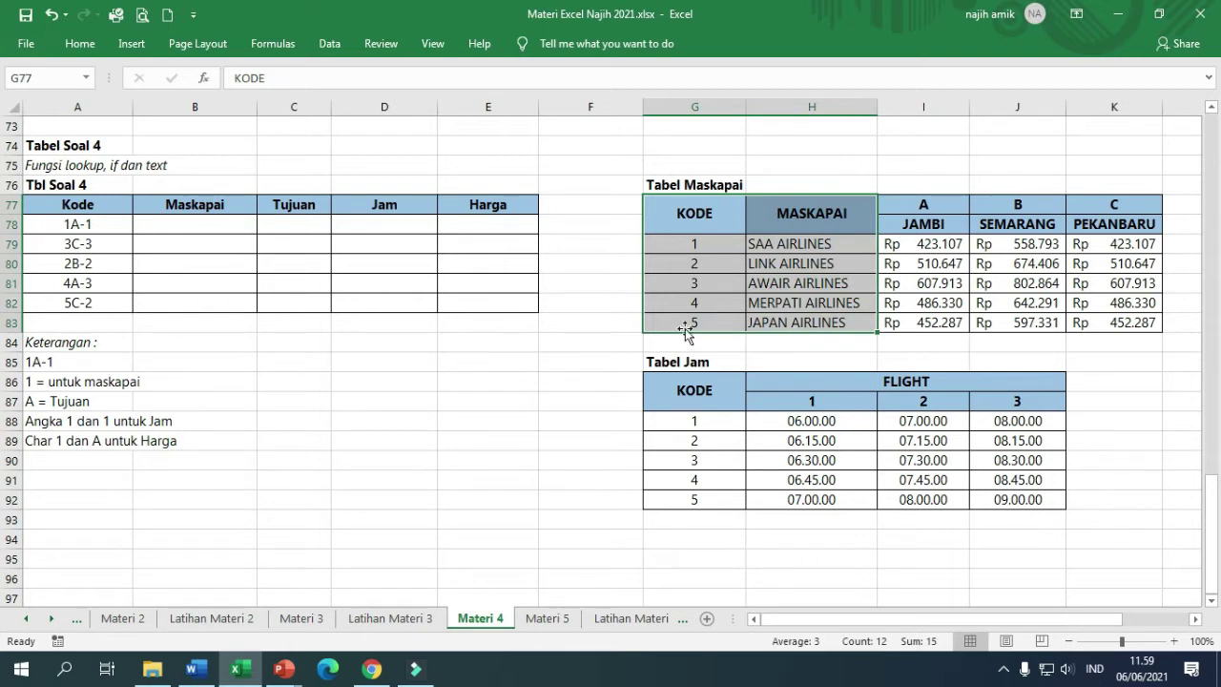
pyautogui.click(143, 223)
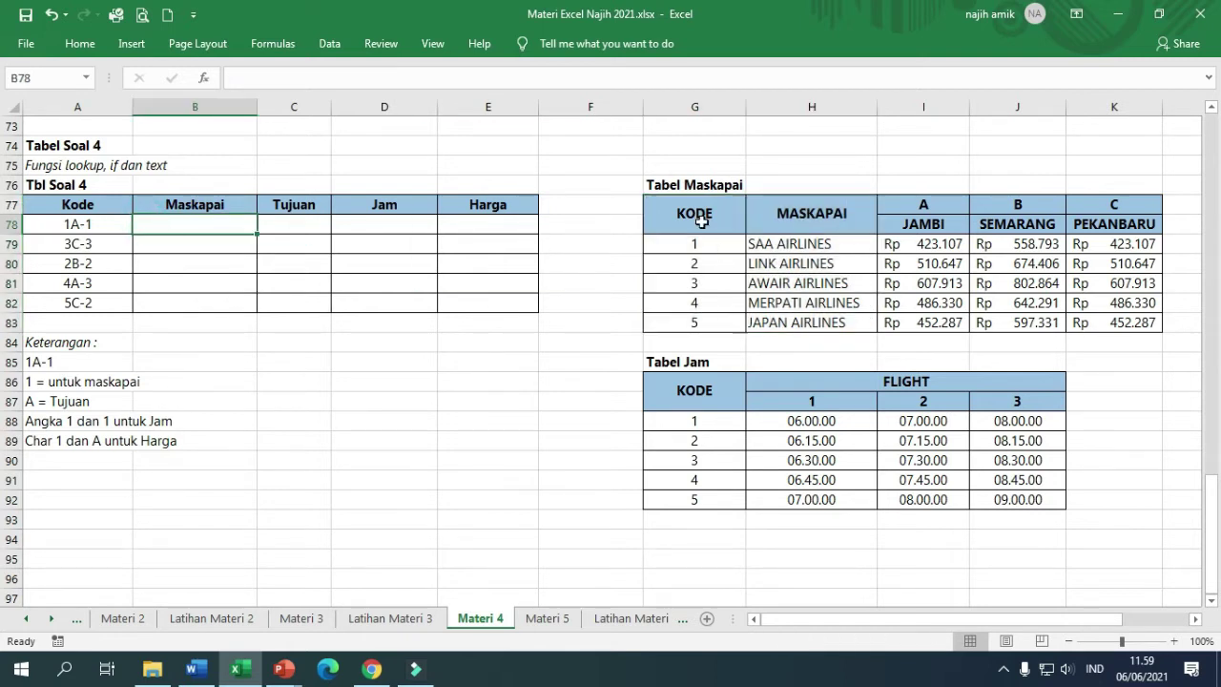
pyautogui.moveTo(703, 218); pyautogui.dragTo(722, 324)
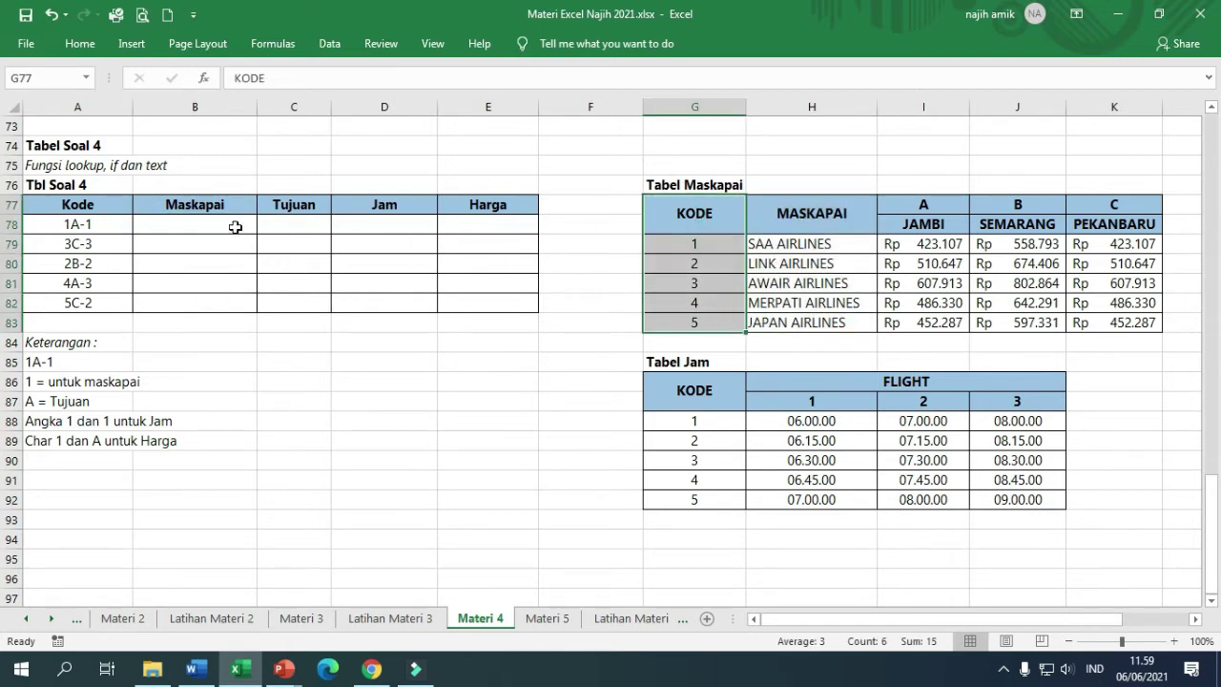
# Step: In B78, start a VLOOKUP formula with VALUE(LEFT(A78;1)) as the lookup value
pyautogui.click(233, 227)
pyautogui.write('=vlo')
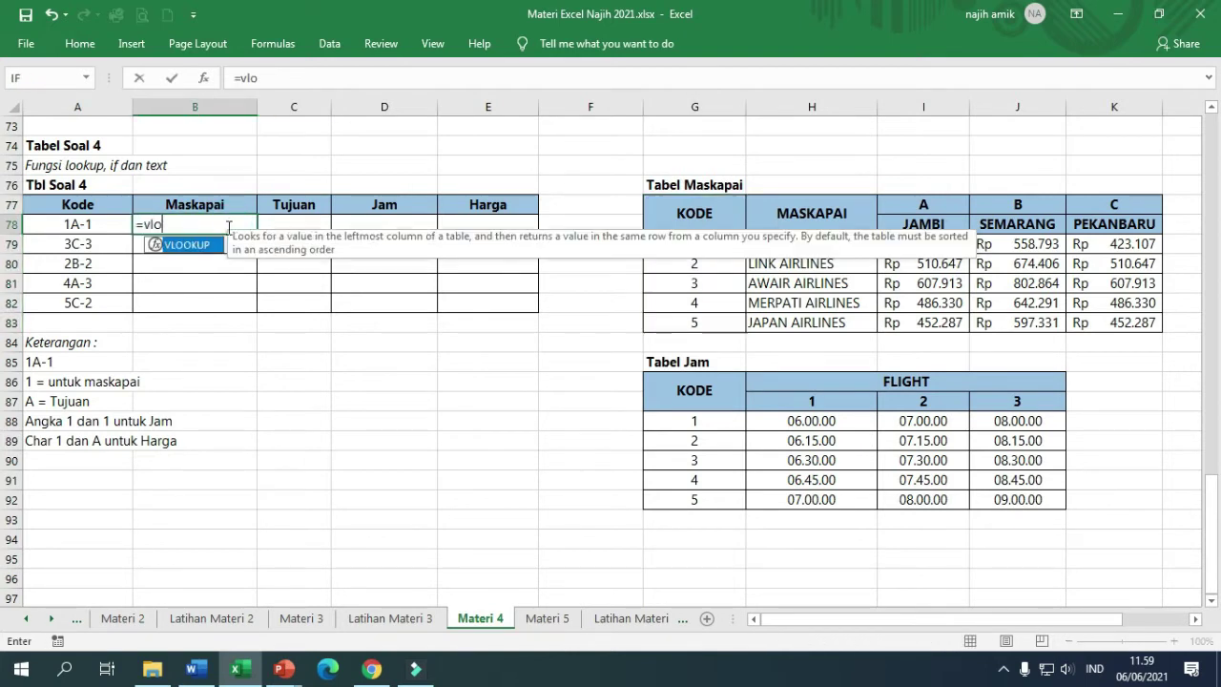
pyautogui.press('Tab')
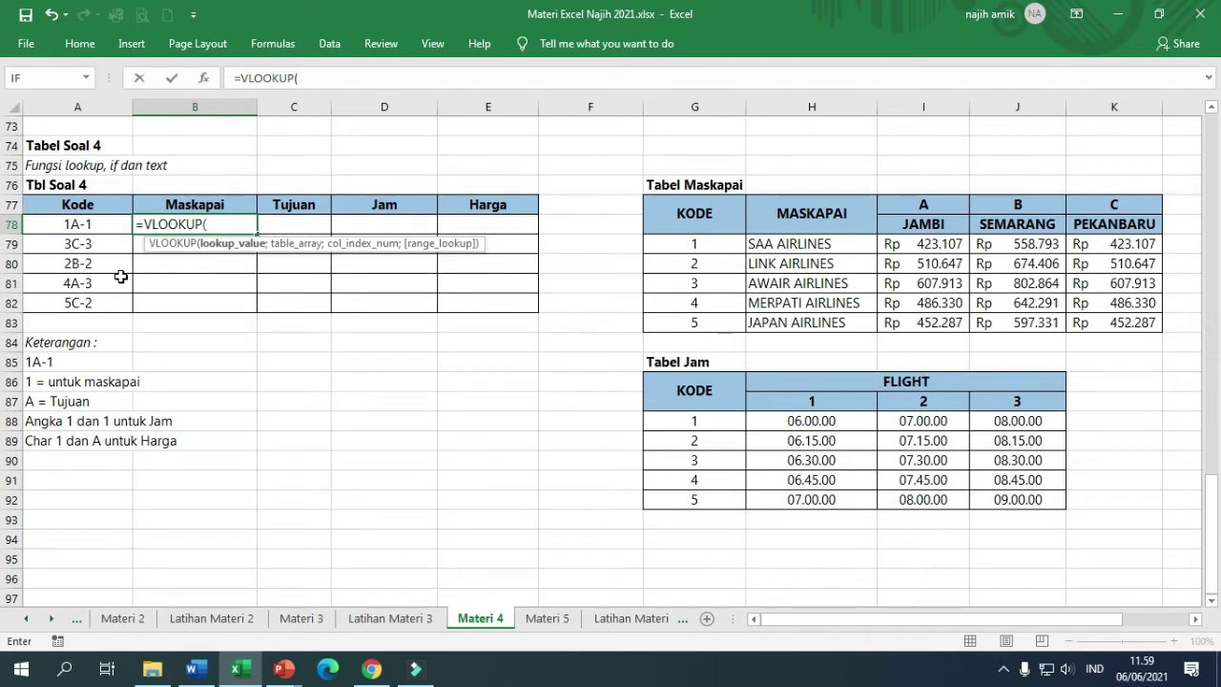
pyautogui.write('value')
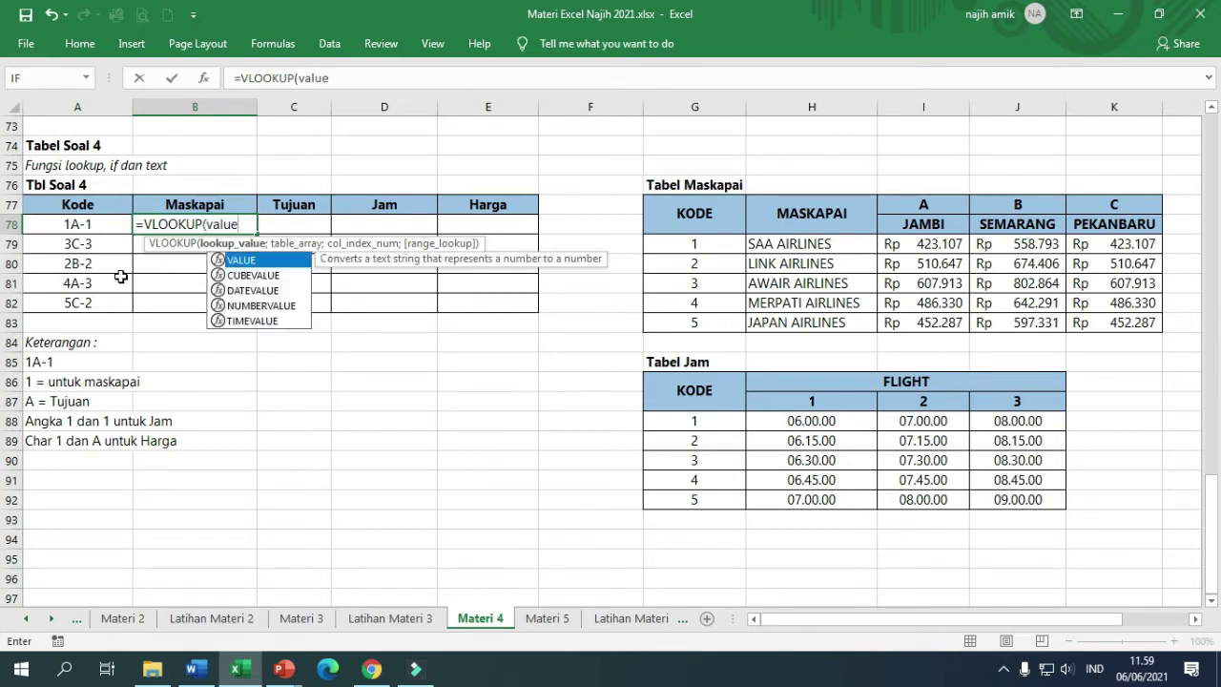
pyautogui.press('Tab')
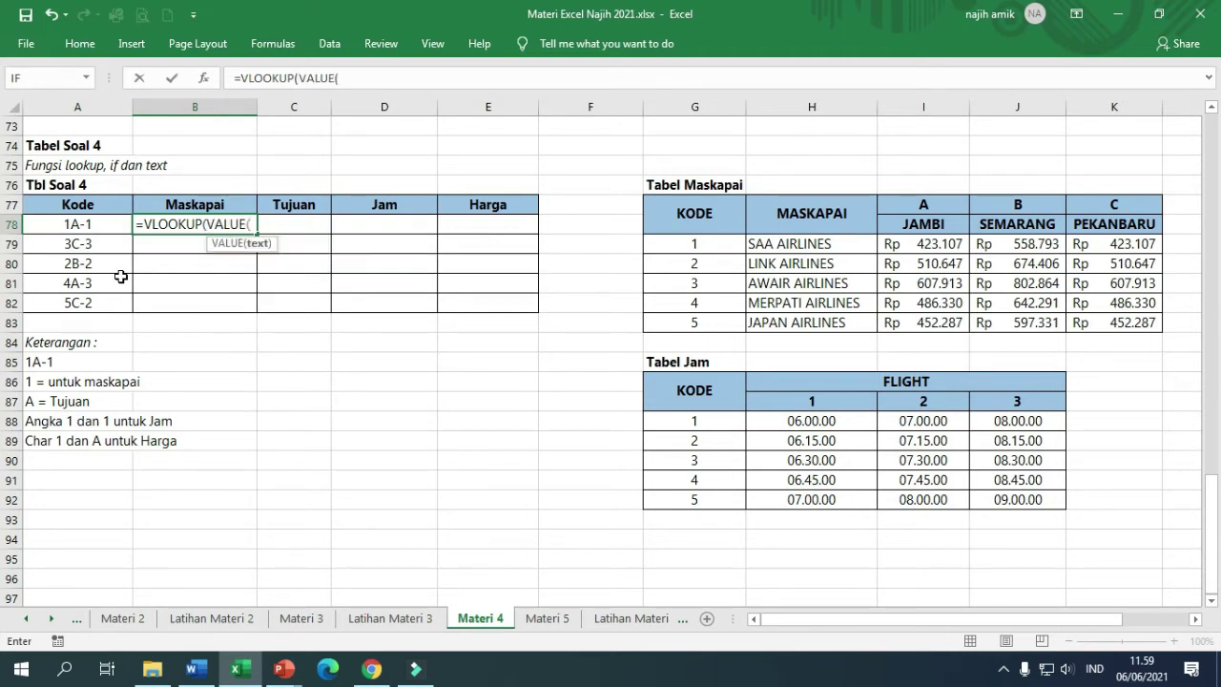
pyautogui.write('left')
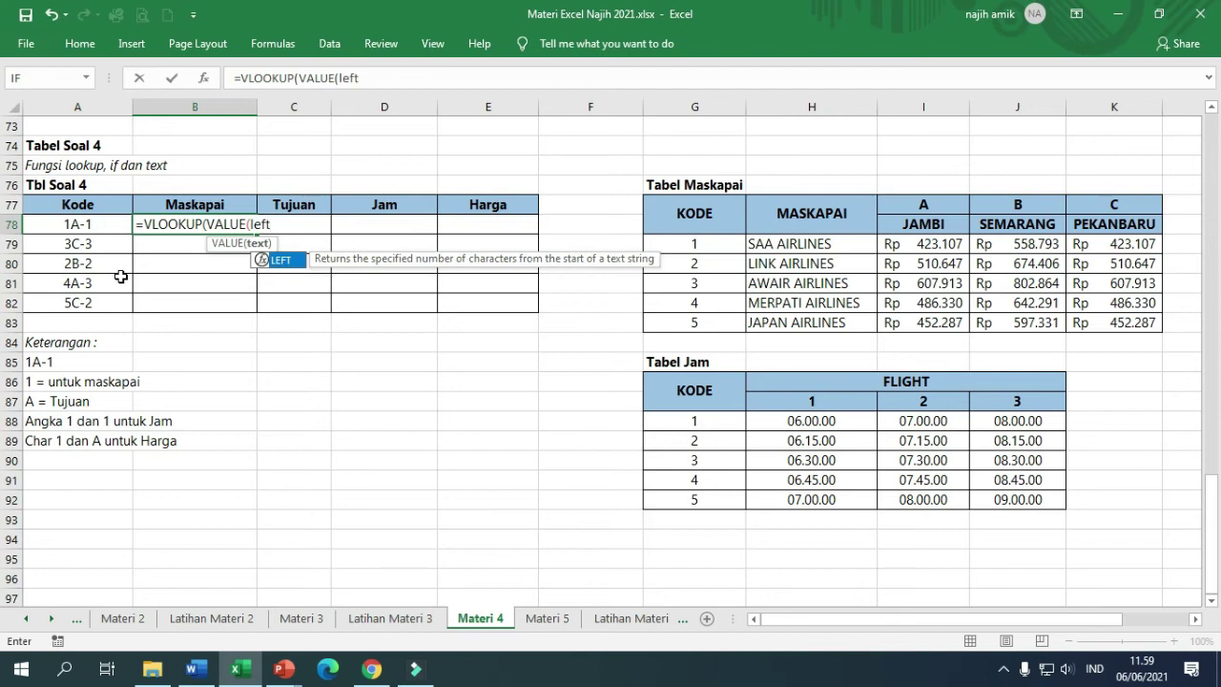
pyautogui.press('Tab')
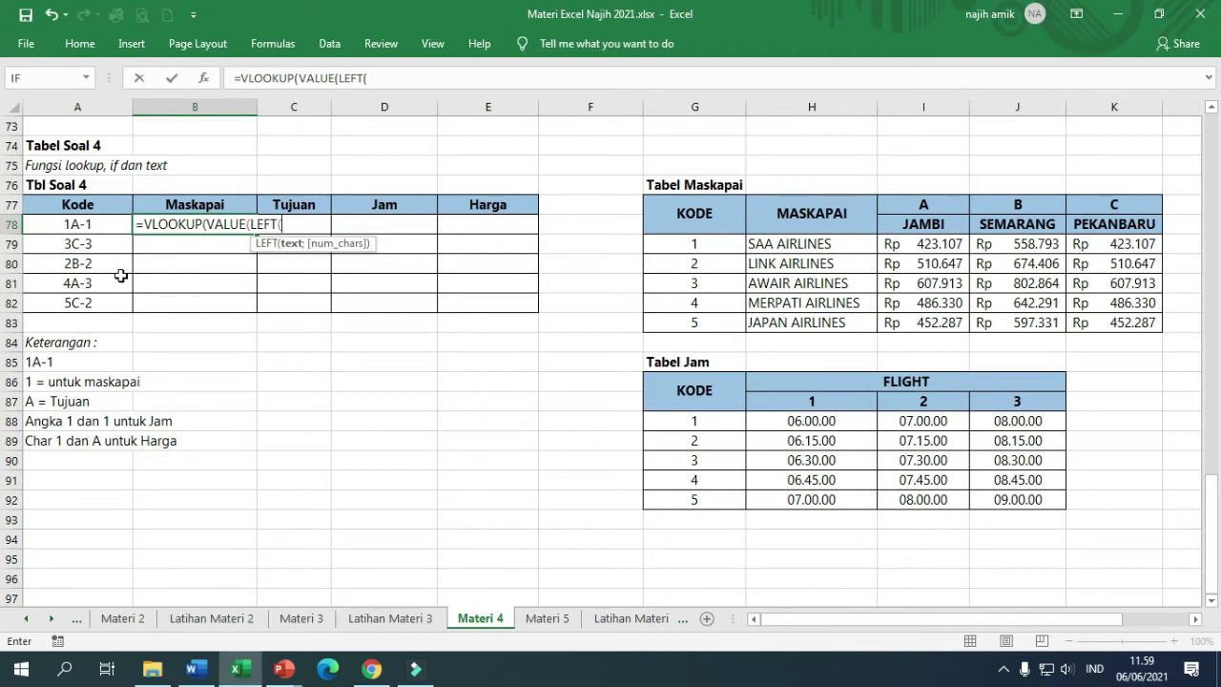
pyautogui.click(85, 226)
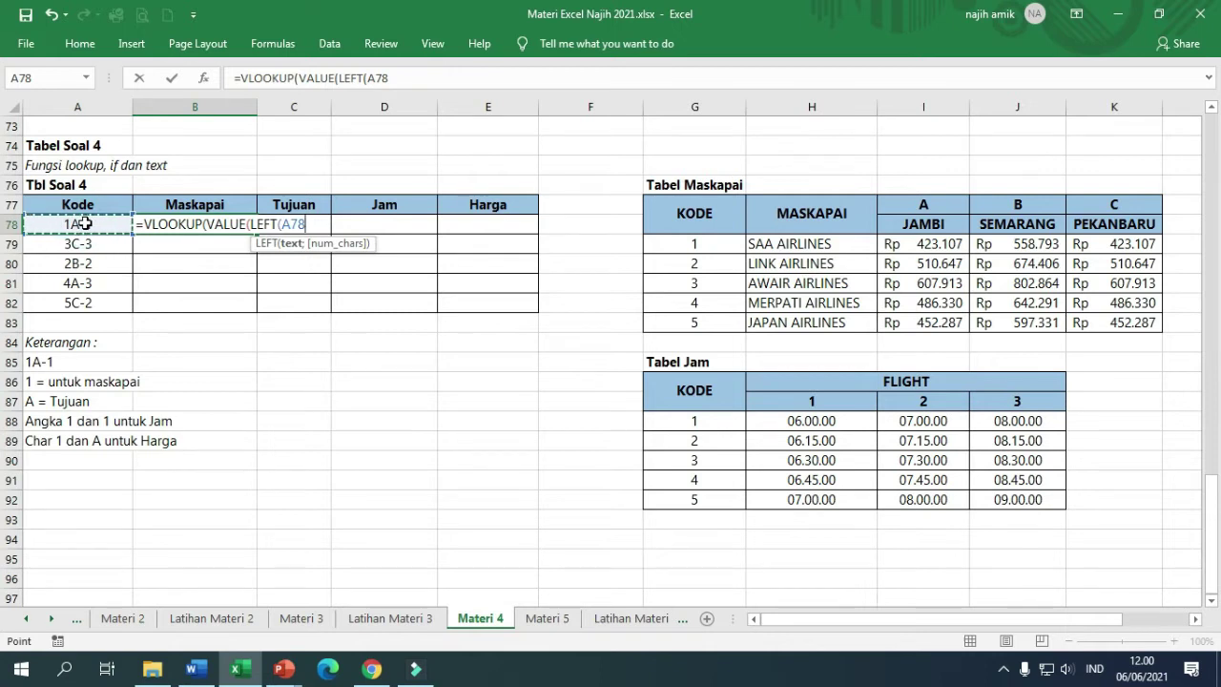
pyautogui.write(';')
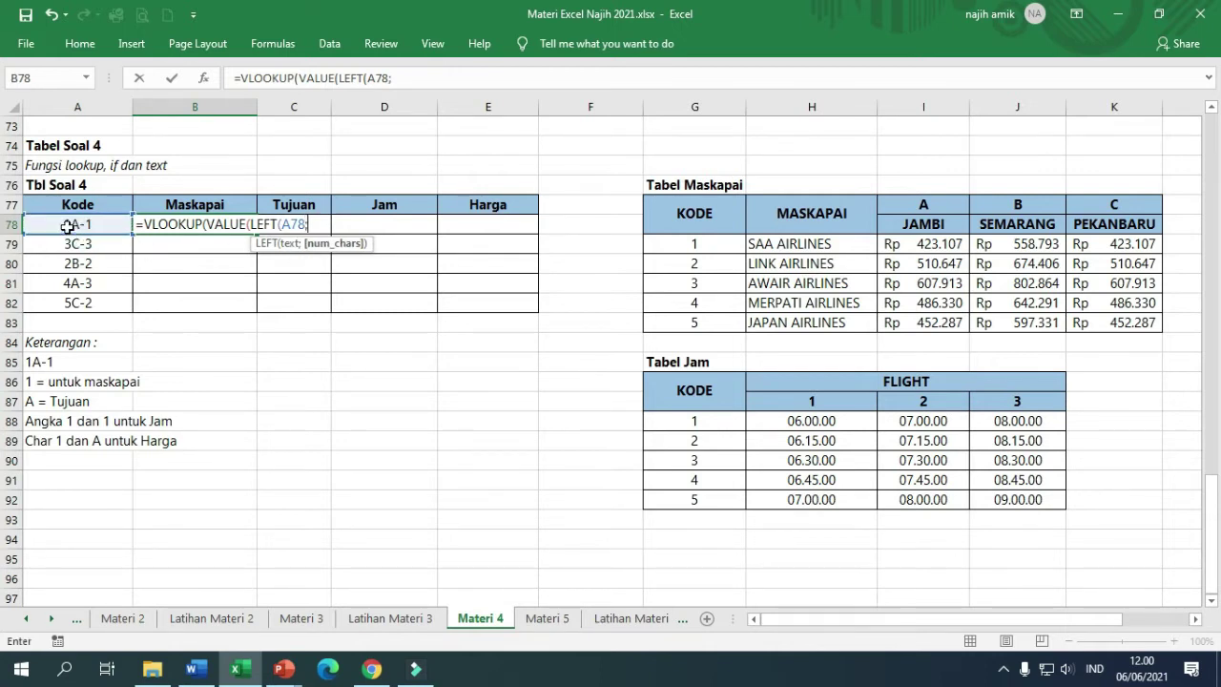
pyautogui.write('1)')
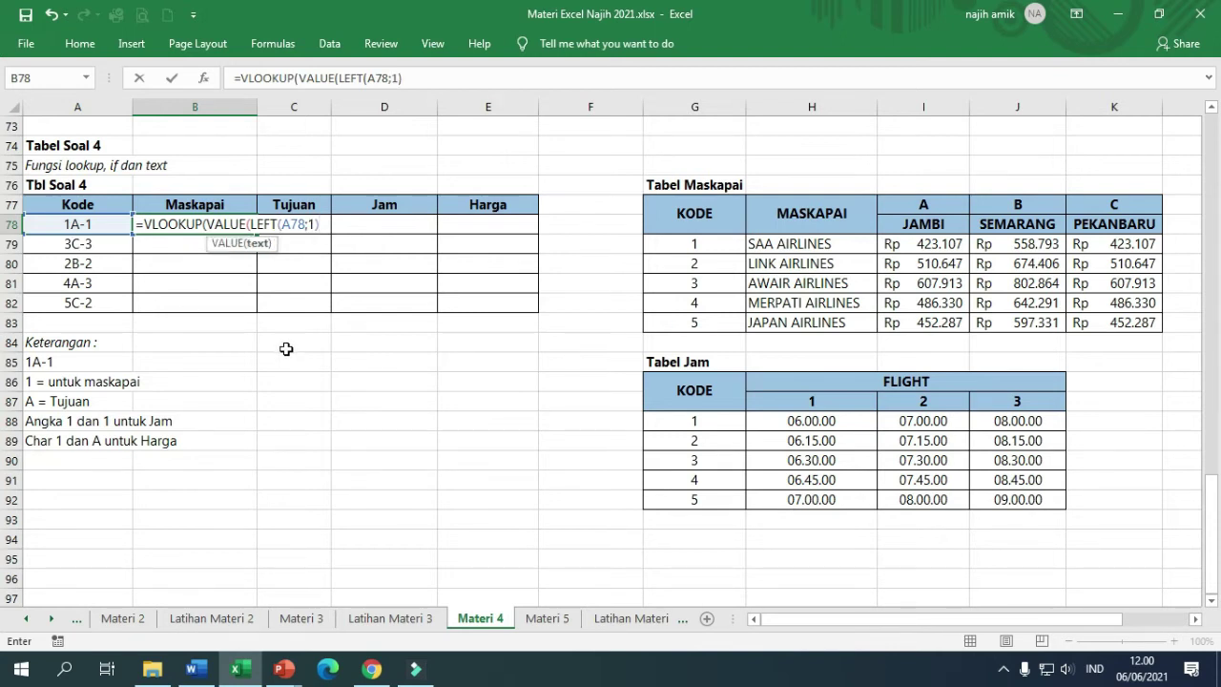
pyautogui.write(')')
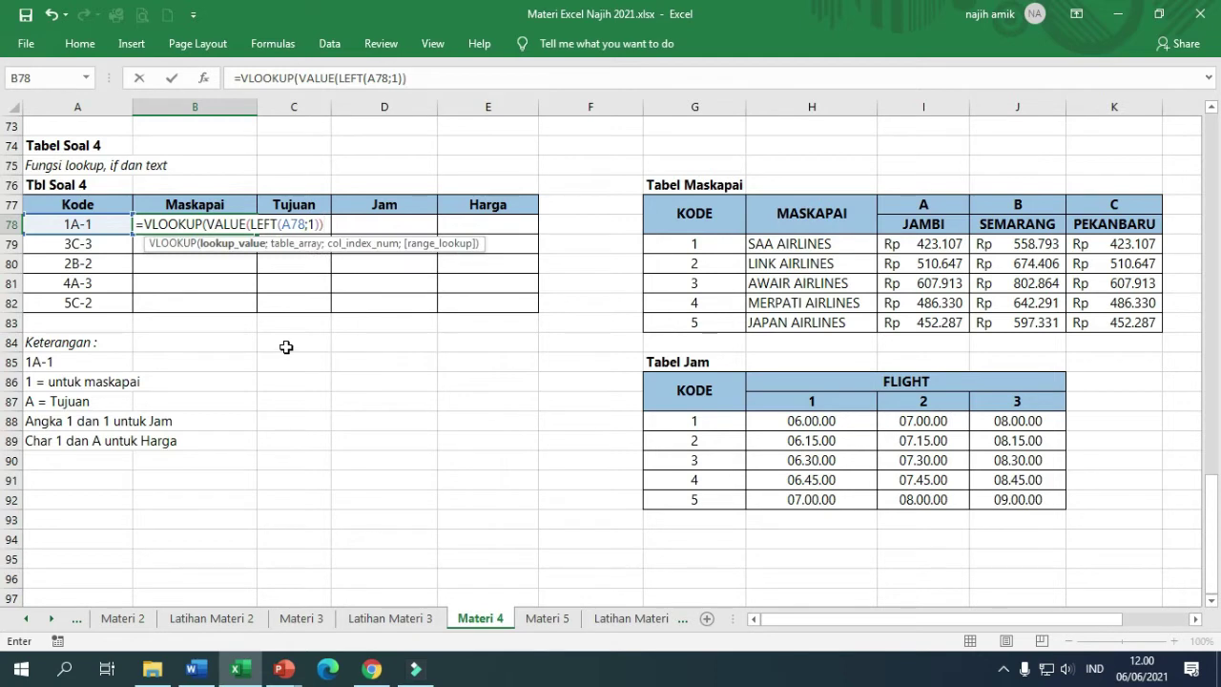
# Step: Complete the B78 VLOOKUP with table $G$79:$H$83, column index 2 and range lookup 0, and fill it down to B82
pyautogui.click(307, 225)
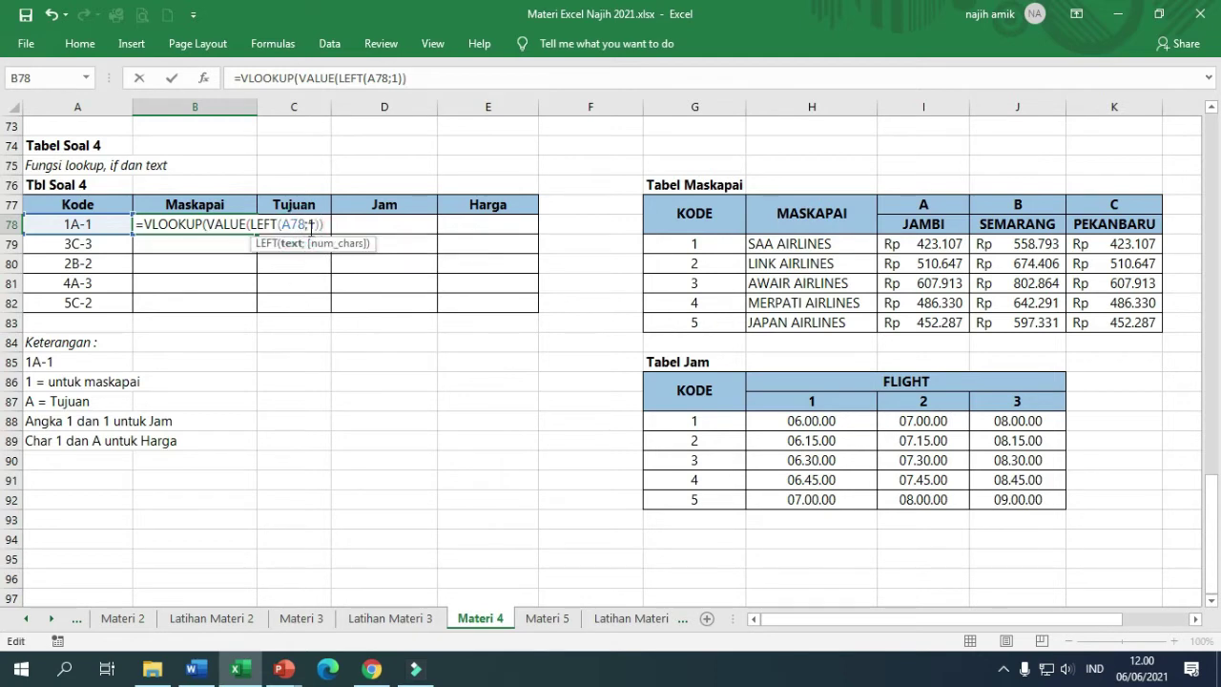
pyautogui.click(313, 226)
pyautogui.click(326, 225)
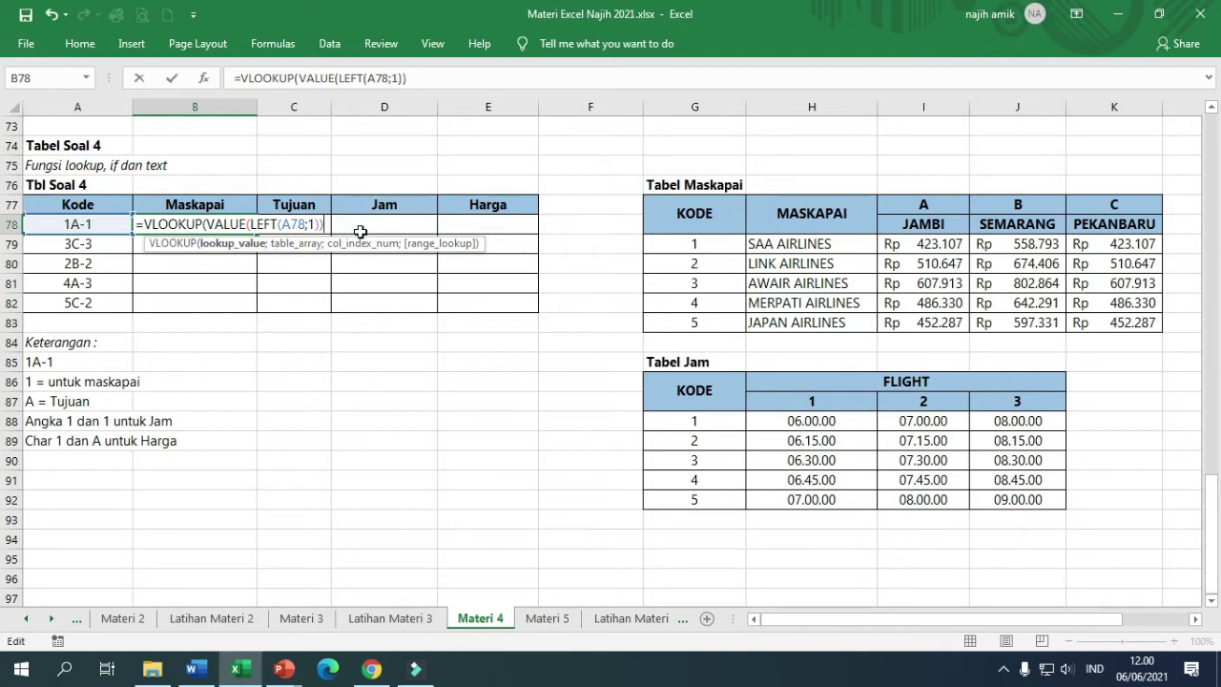
pyautogui.write(';')
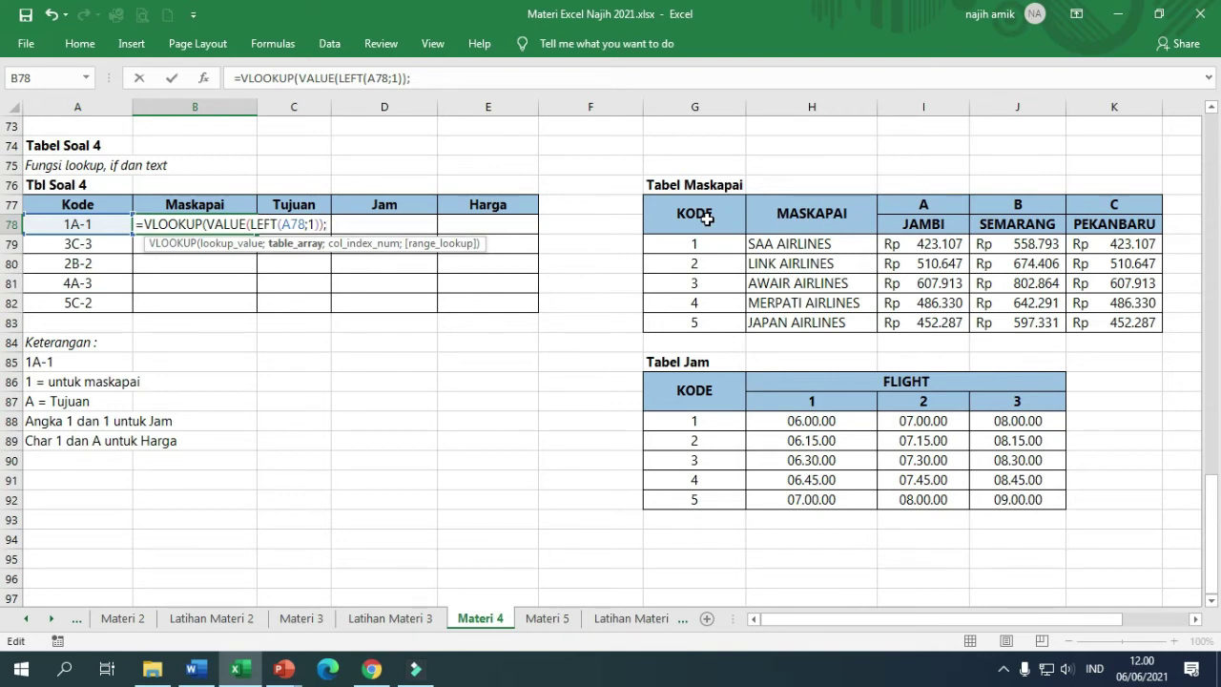
pyautogui.moveTo(689, 244); pyautogui.dragTo(802, 318)
pyautogui.press('F4')
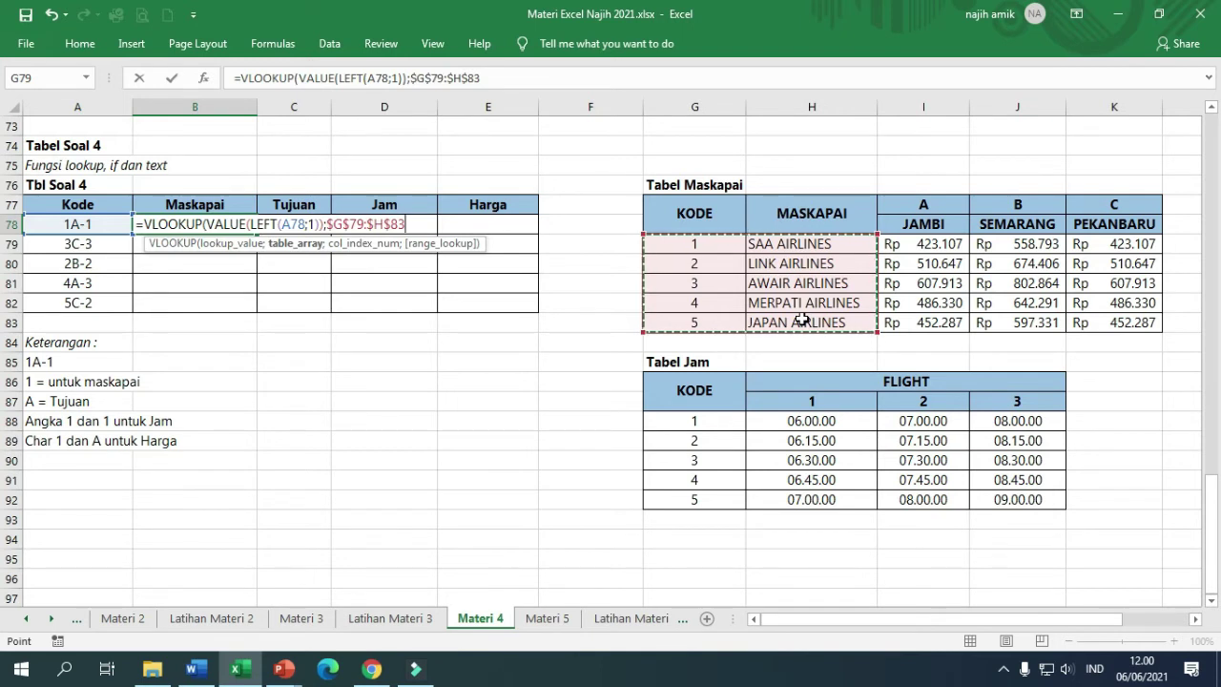
pyautogui.write(';')
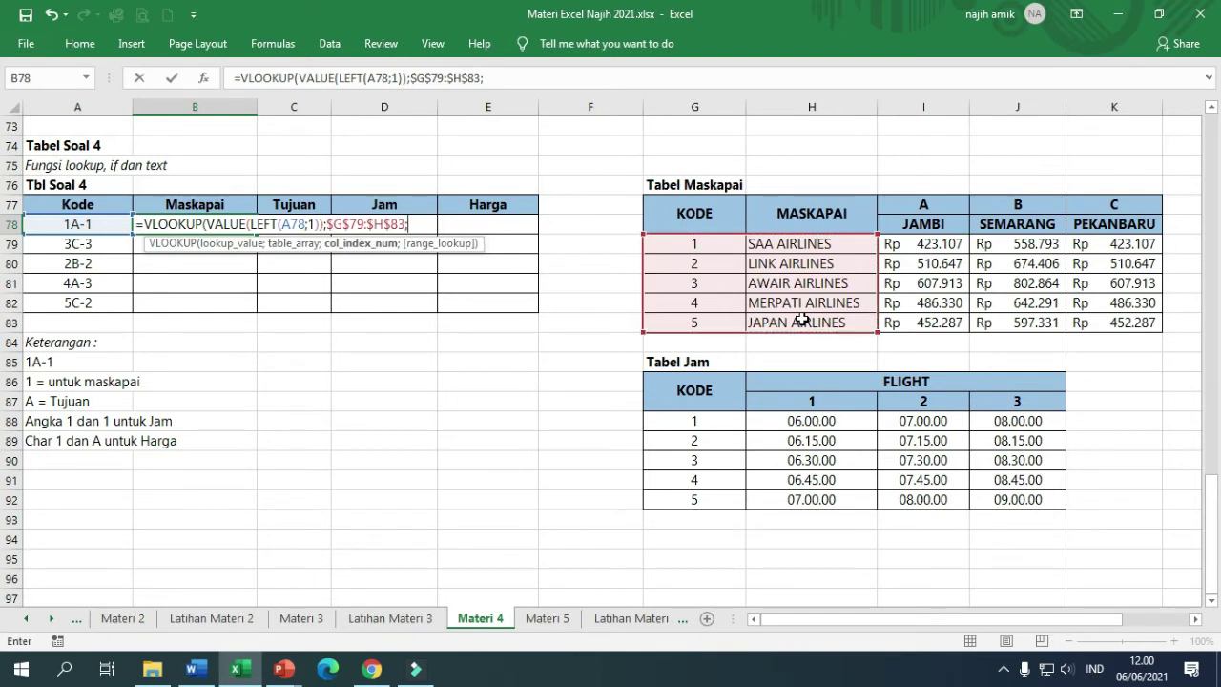
pyautogui.write('2;0')
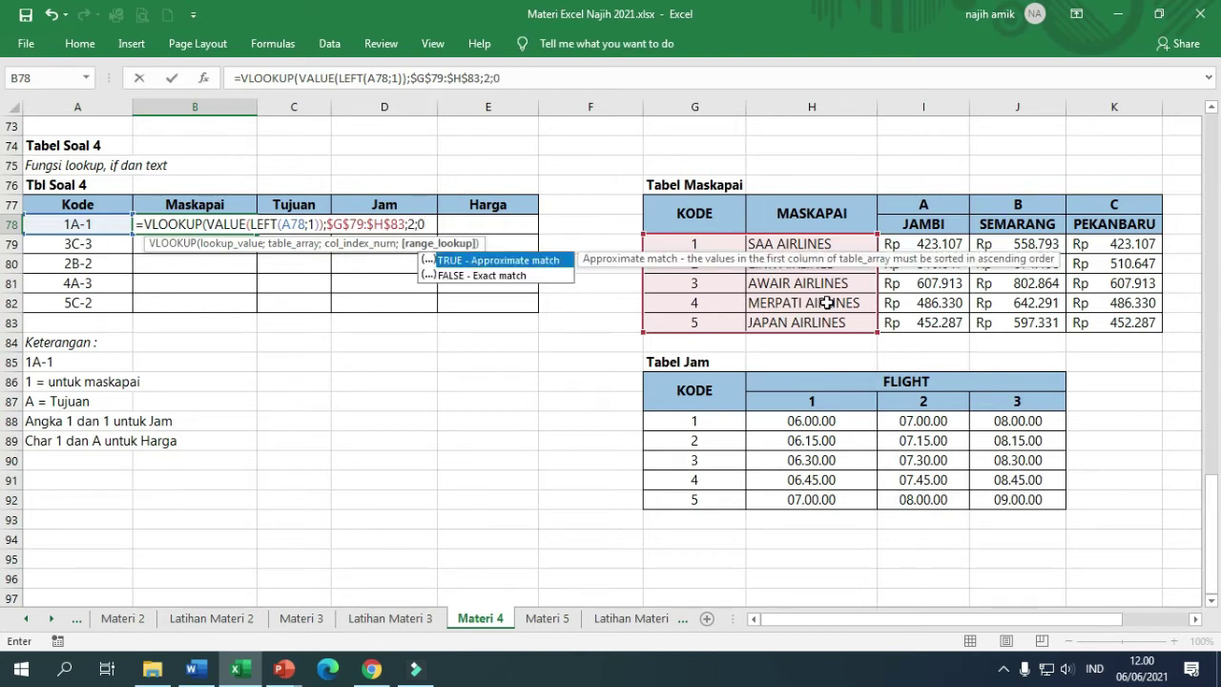
pyautogui.write(')')
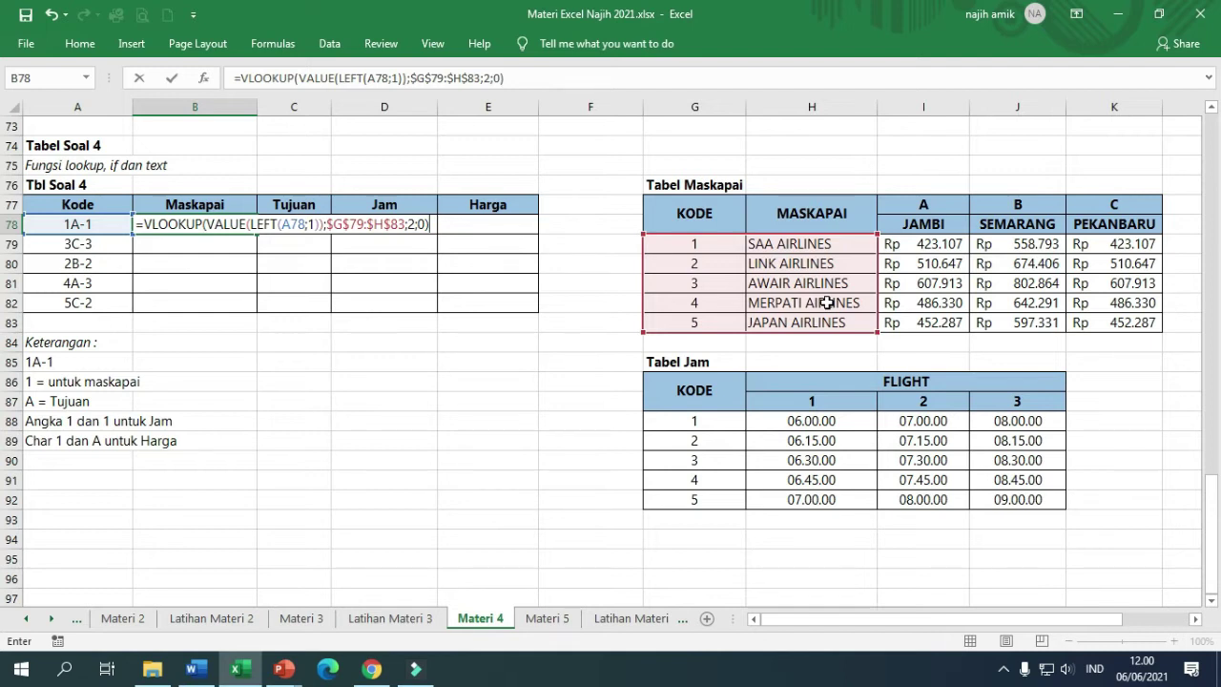
pyautogui.press('Return')
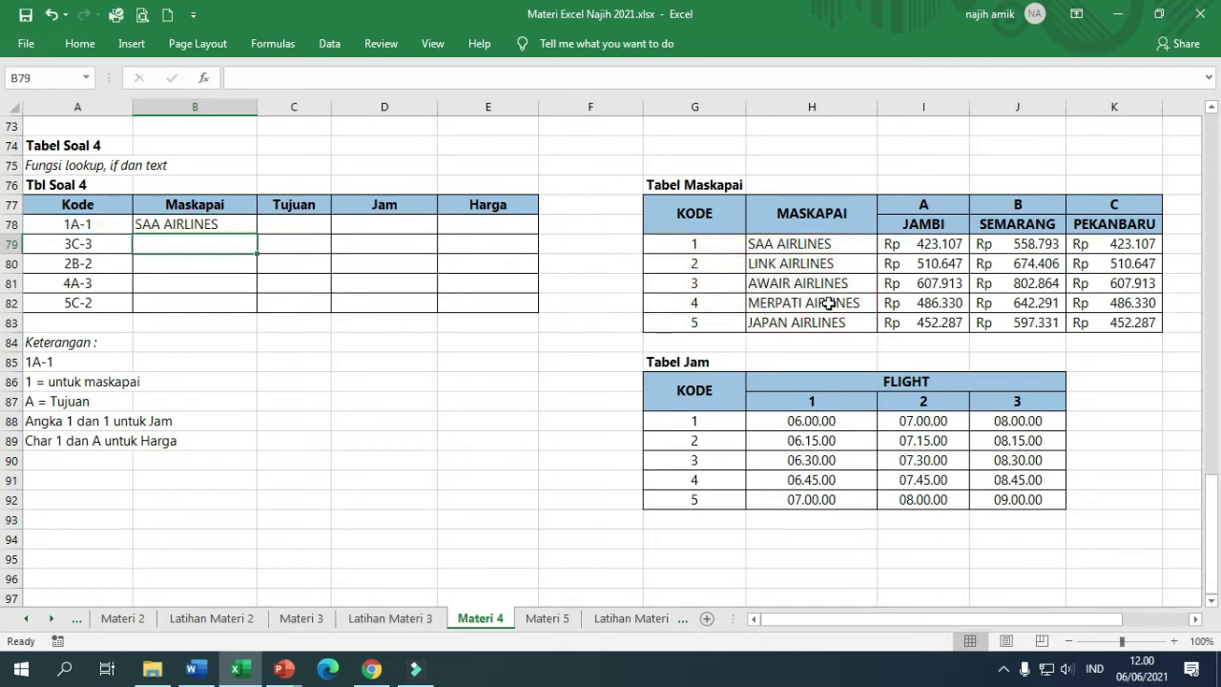
pyautogui.click(252, 227)
pyautogui.moveTo(256, 233); pyautogui.dragTo(261, 310)
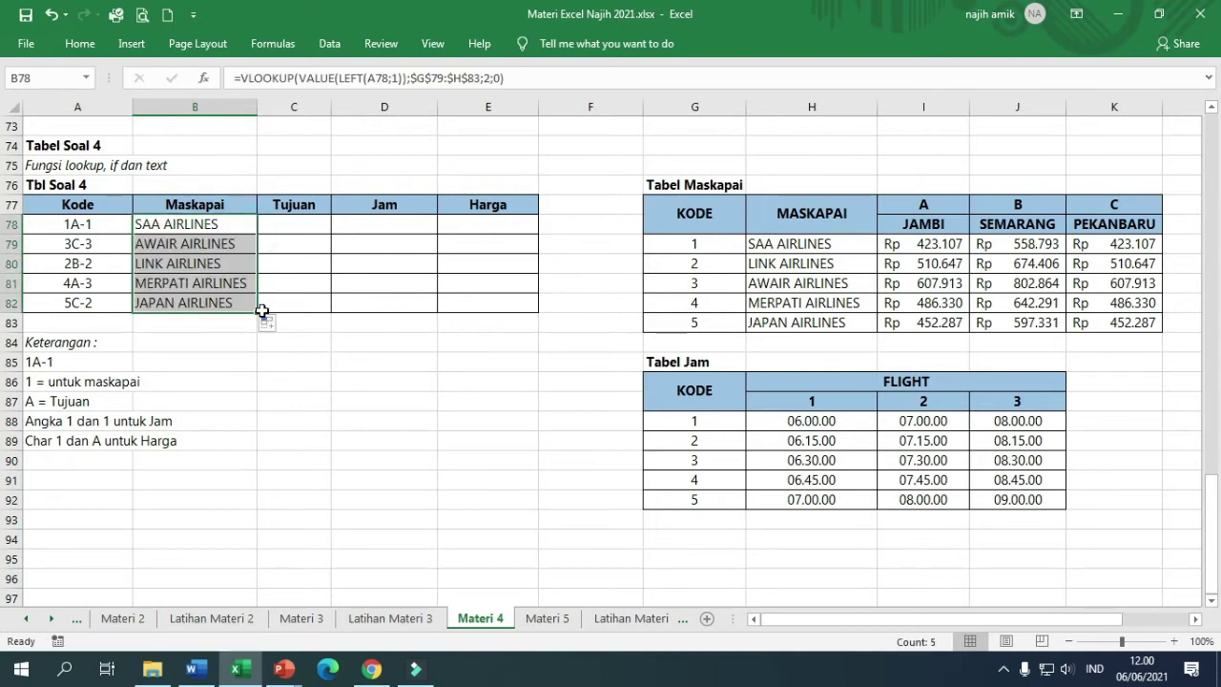
# Step: In C78, start an HLOOKUP formula with MID(A78;2;1) as the lookup value
pyautogui.click(286, 229)
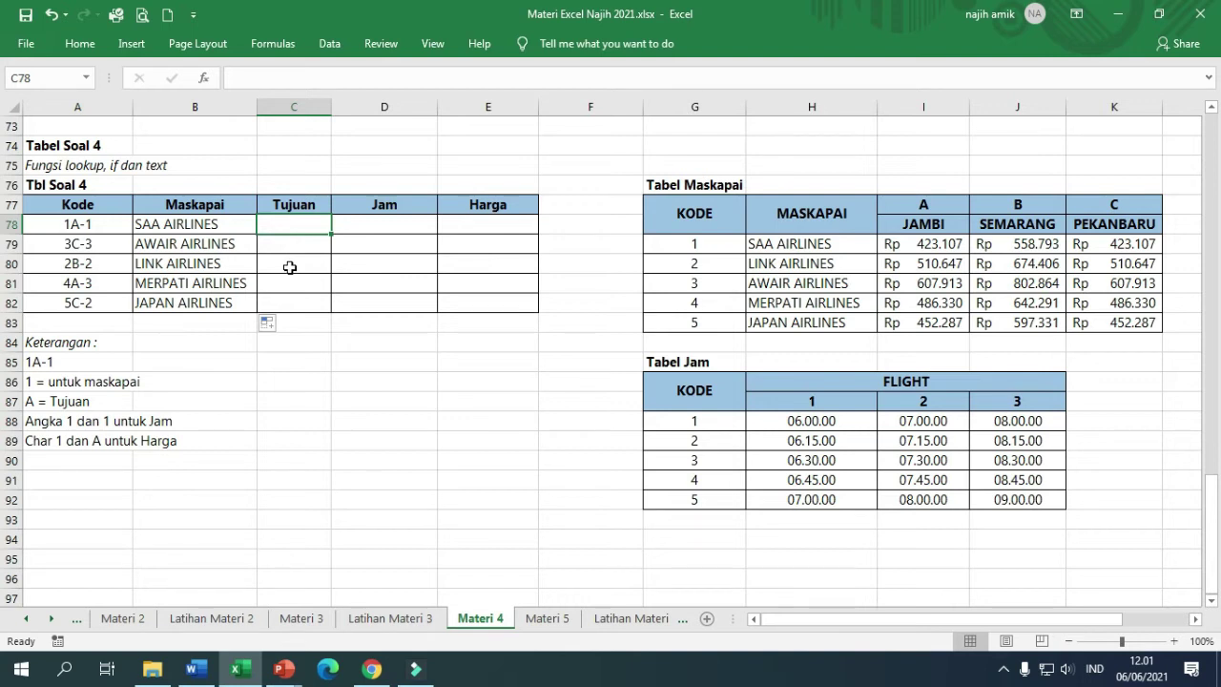
pyautogui.moveTo(926, 207); pyautogui.dragTo(1078, 207)
pyautogui.moveTo(927, 224); pyautogui.dragTo(1084, 221)
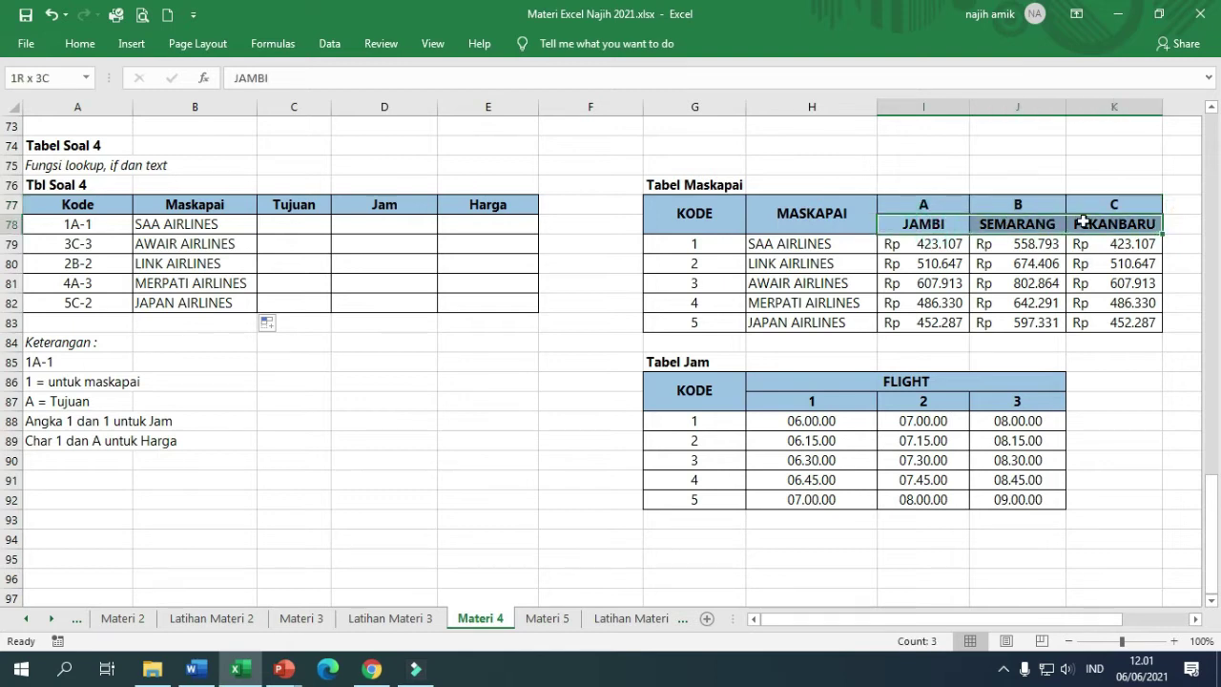
pyautogui.click(305, 227)
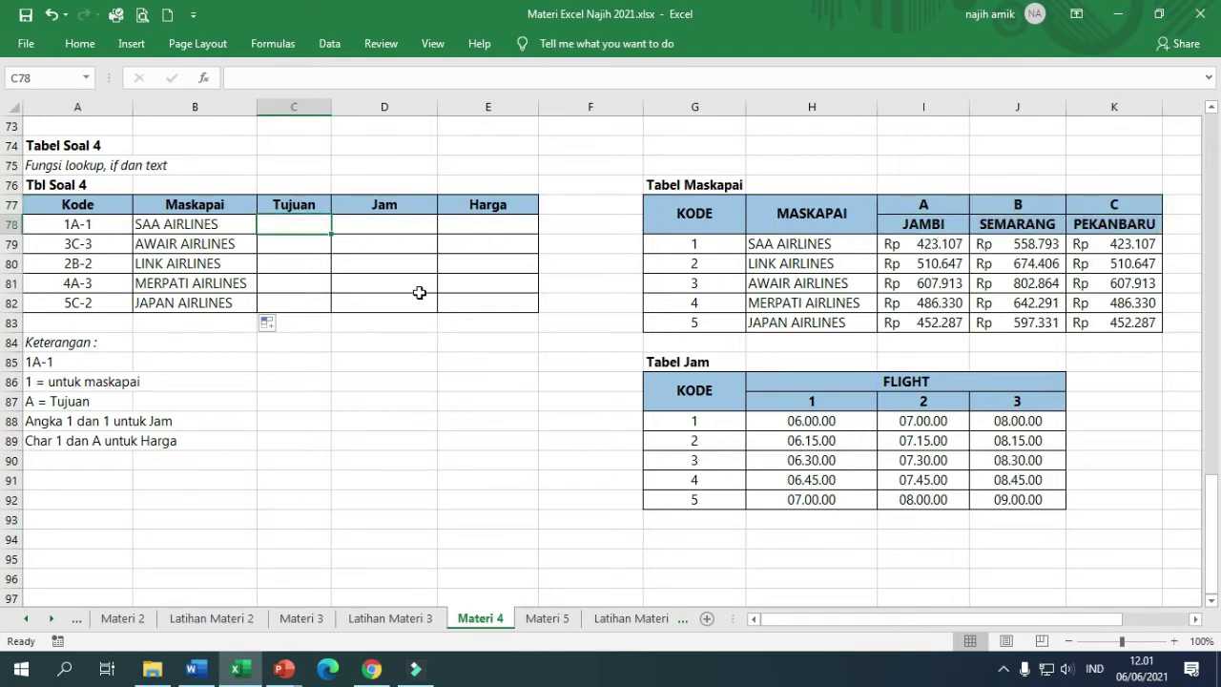
pyautogui.write('=hlo')
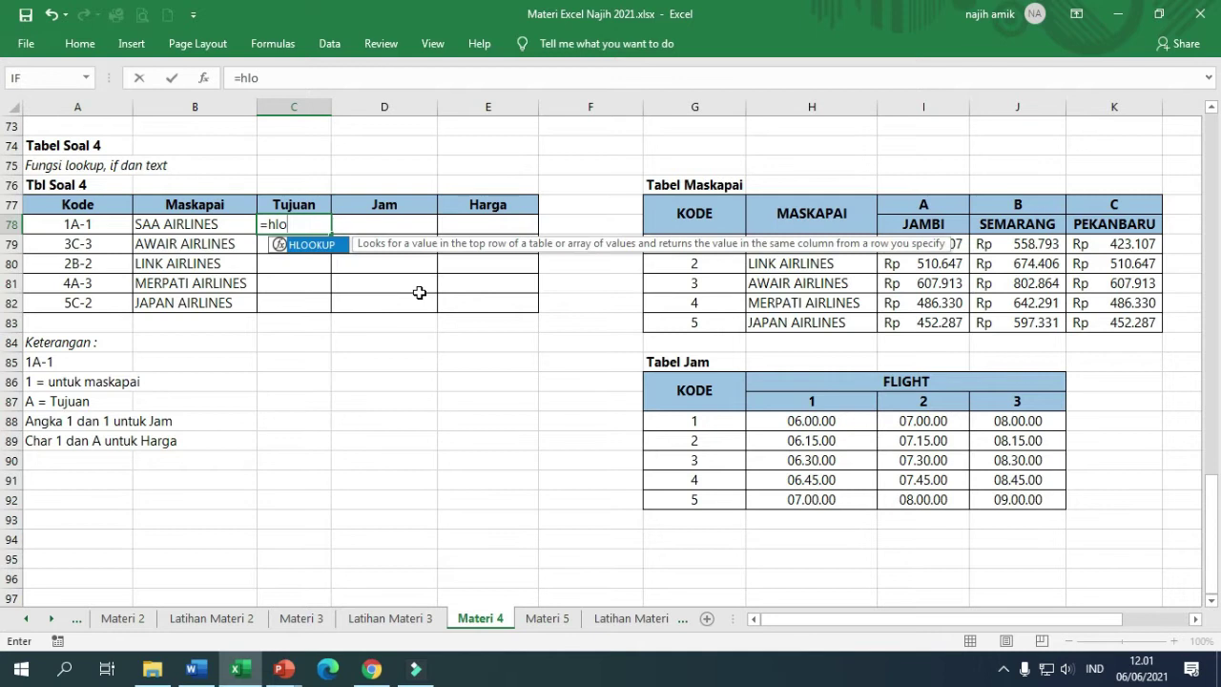
pyautogui.press('Tab')
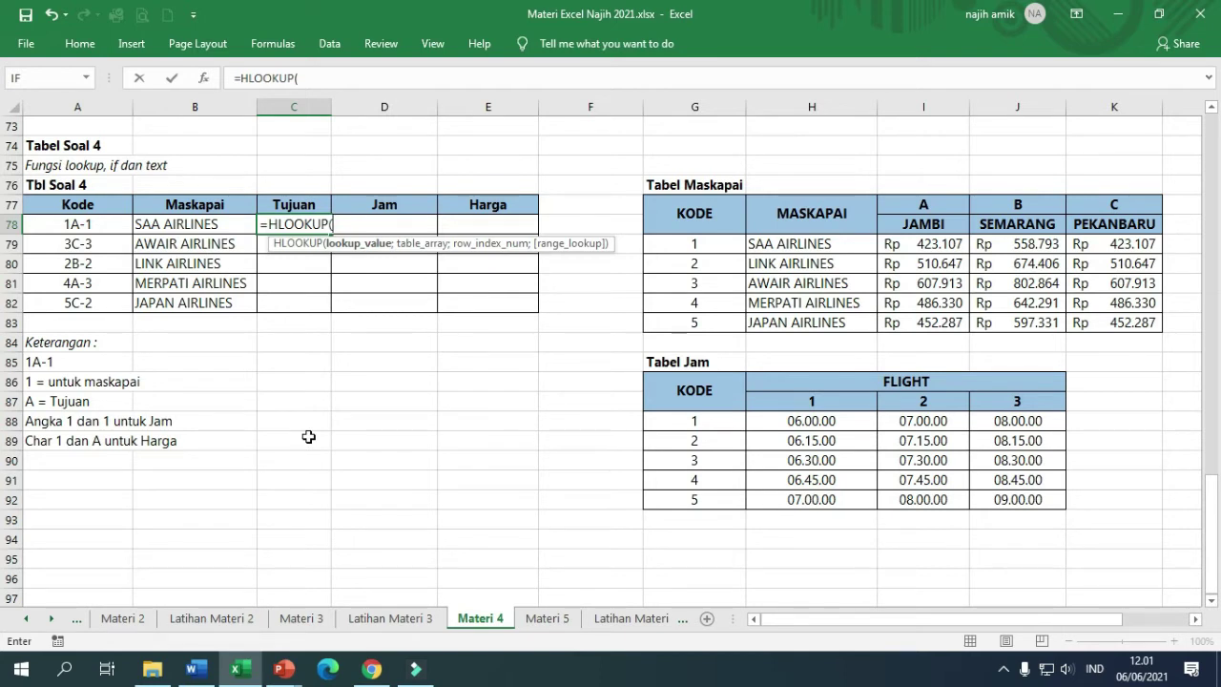
pyautogui.write('mid')
pyautogui.press('Tab')
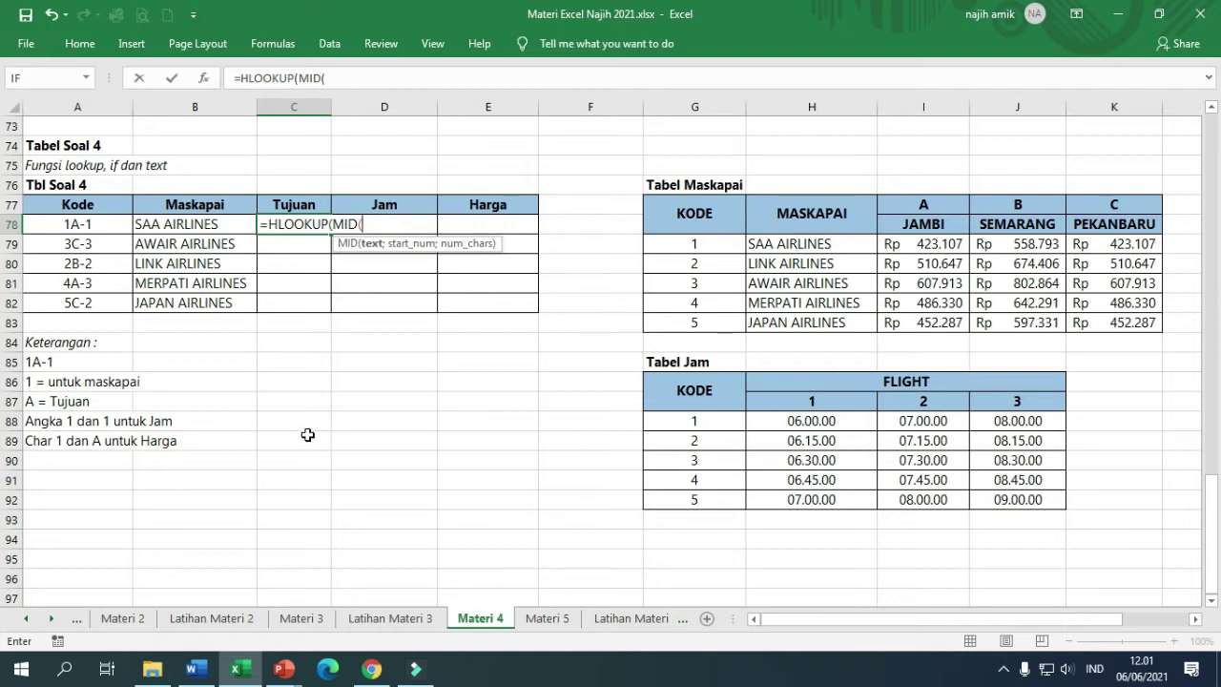
pyautogui.click(73, 222)
pyautogui.write(';2')
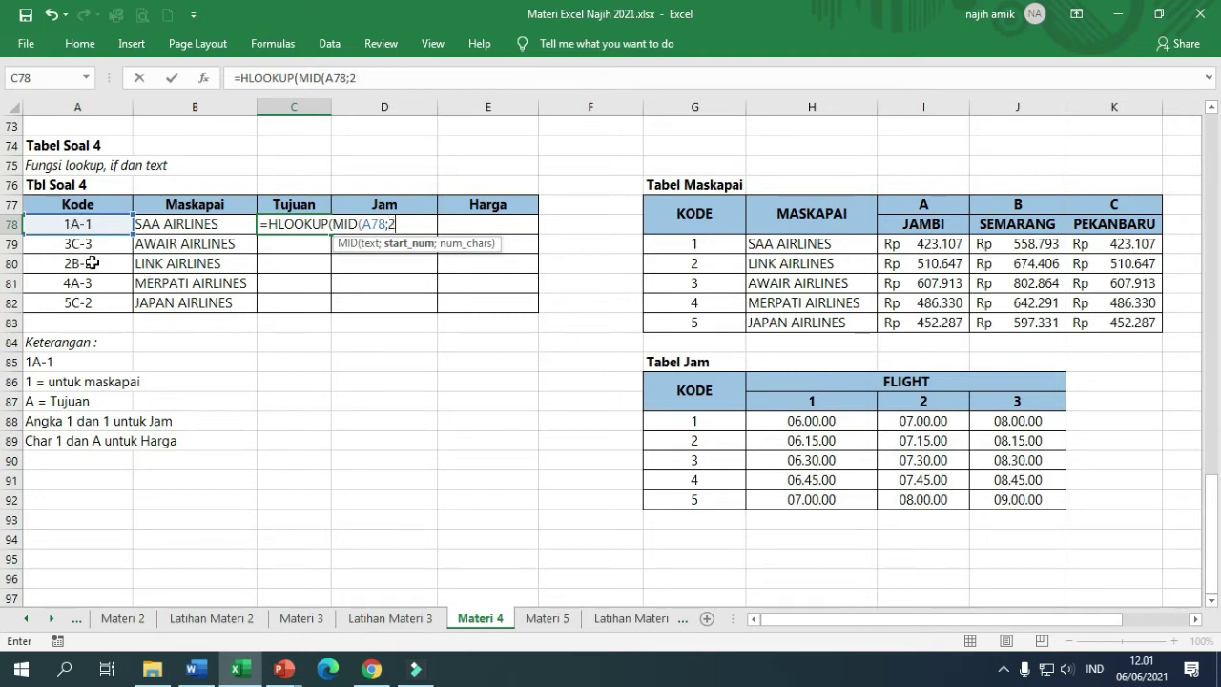
pyautogui.write(';')
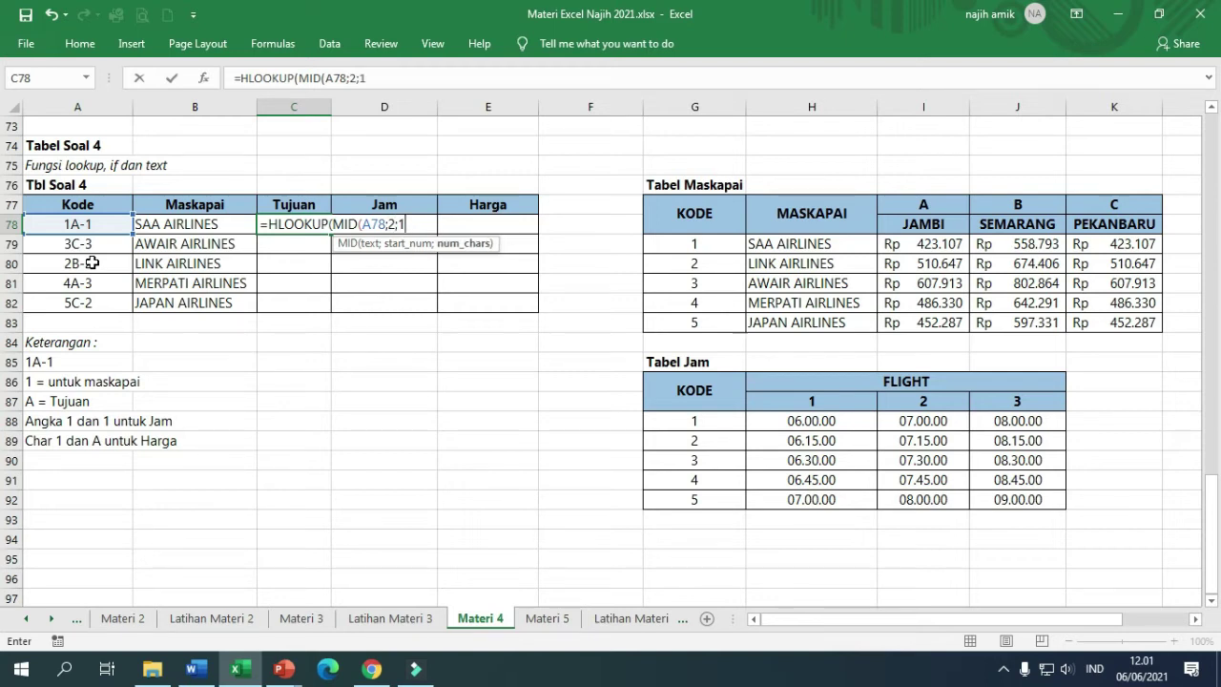
pyautogui.write('1)')
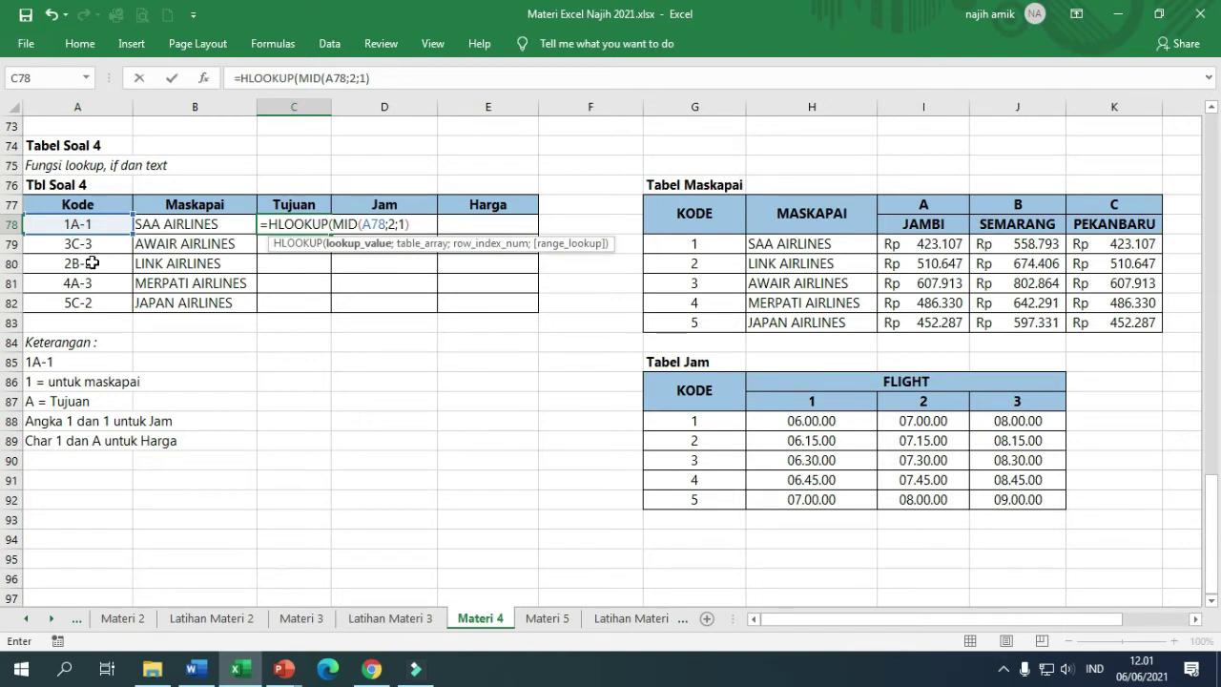
pyautogui.write(';')
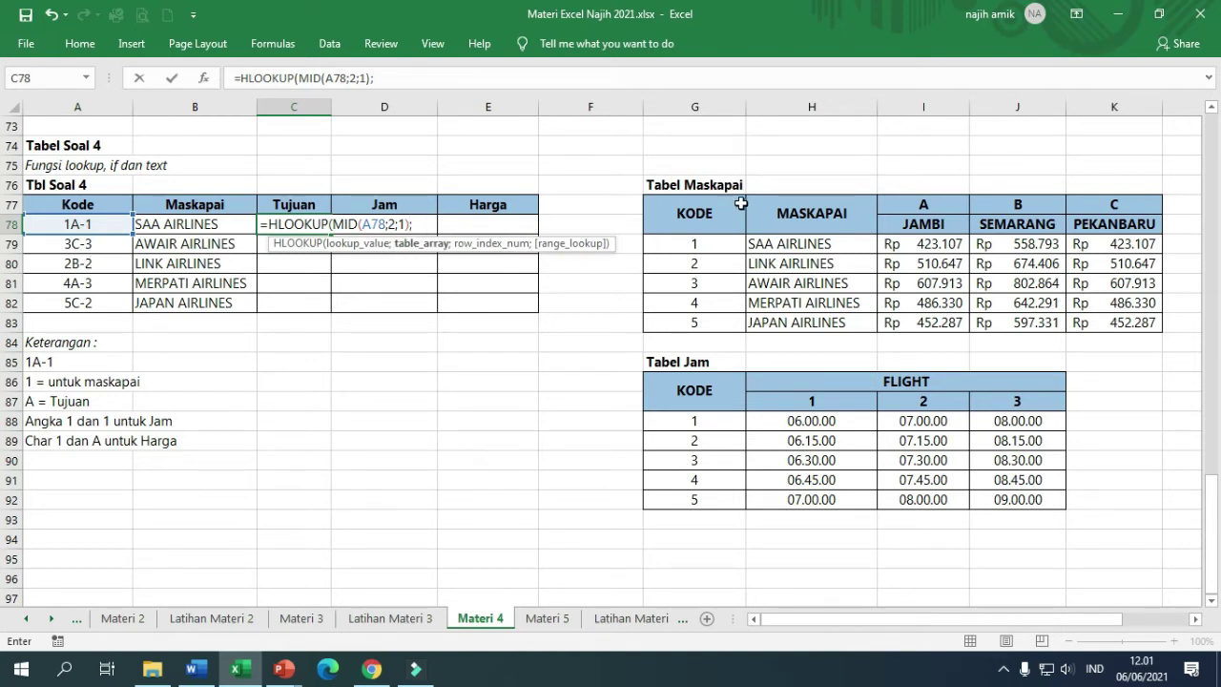
# Step: Complete the C78 HLOOKUP with table $I$77:$K$78, row index 2 and range lookup 0
pyautogui.moveTo(911, 204); pyautogui.dragTo(1092, 226)
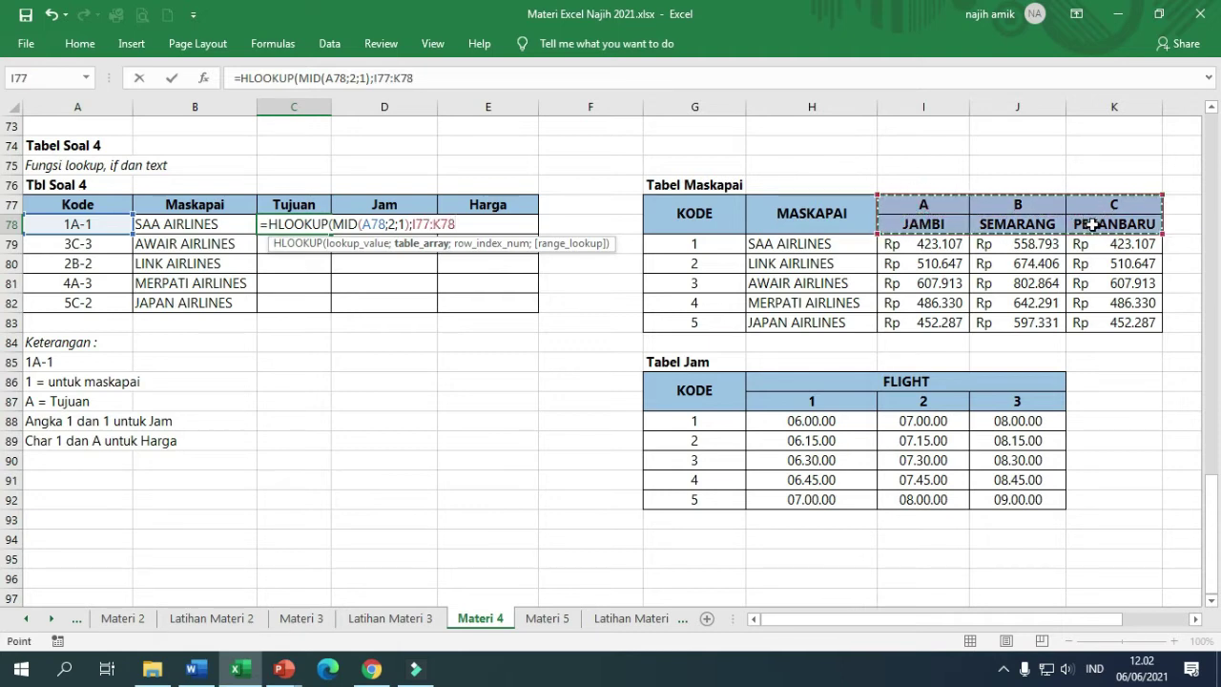
pyautogui.press('F4')
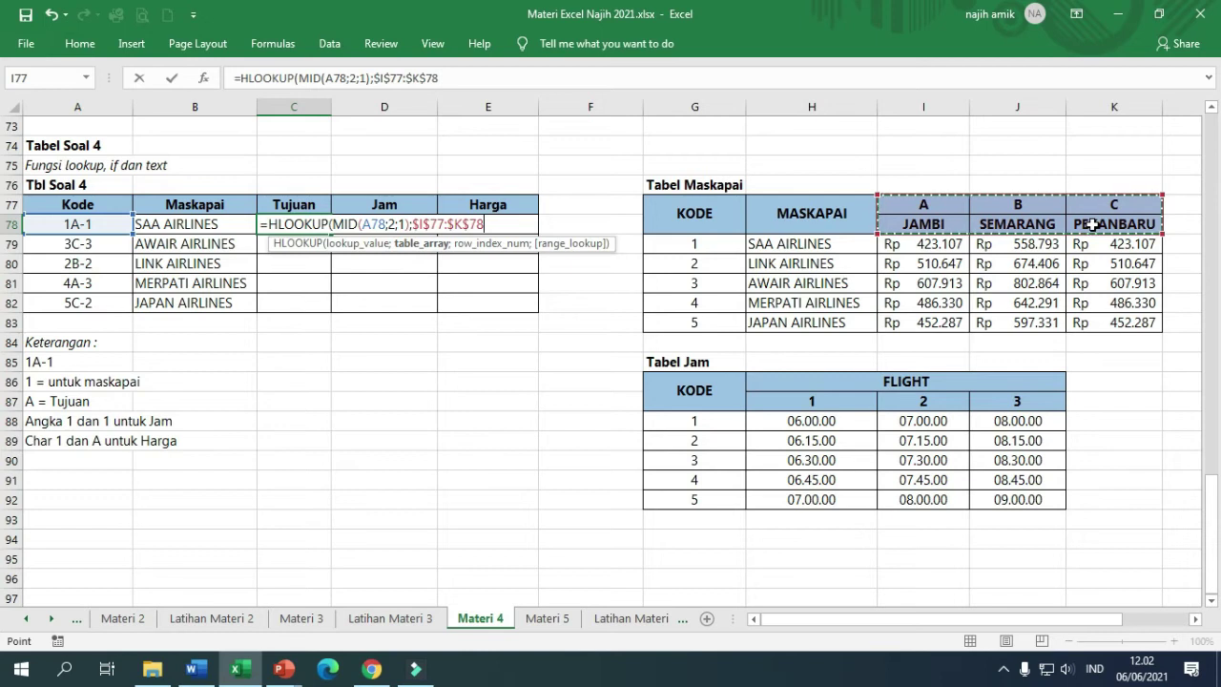
pyautogui.write(';2')
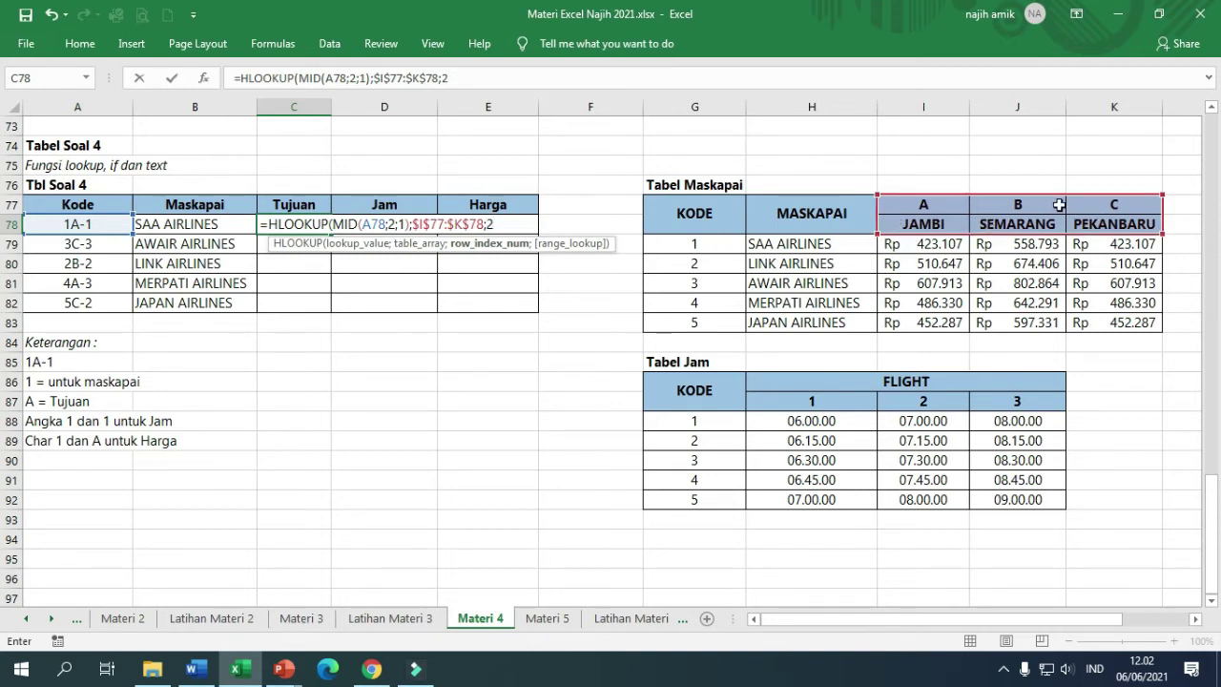
pyautogui.write(';0)')
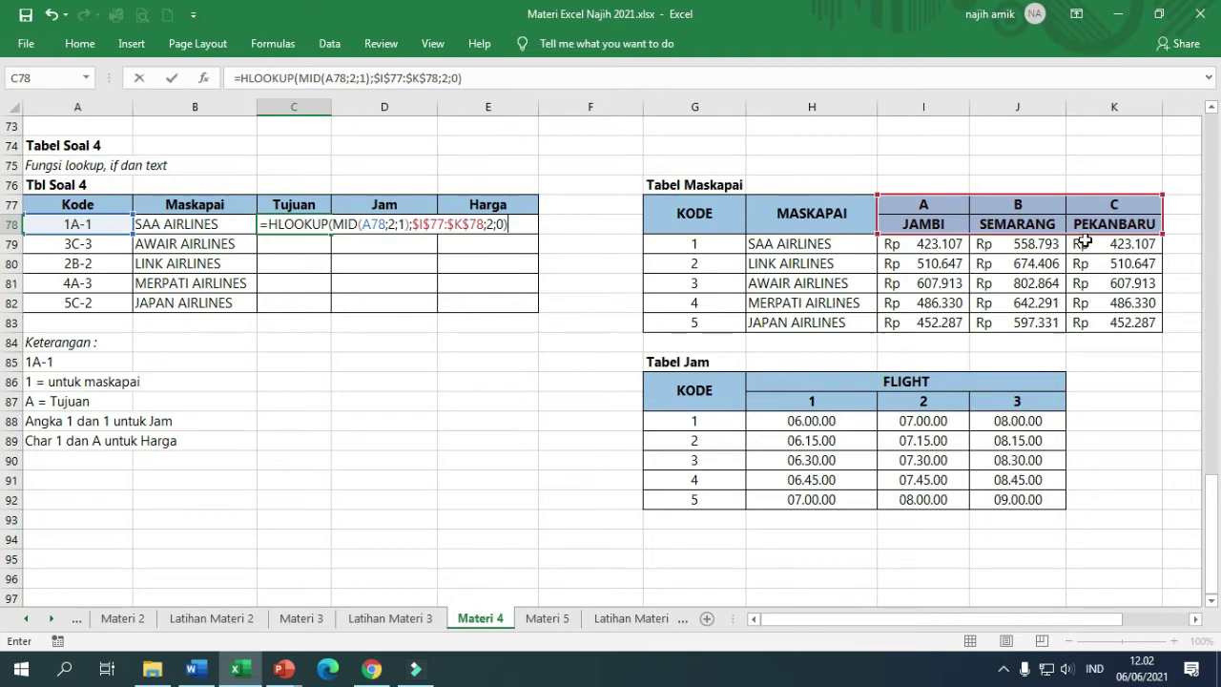
pyautogui.press('Return')
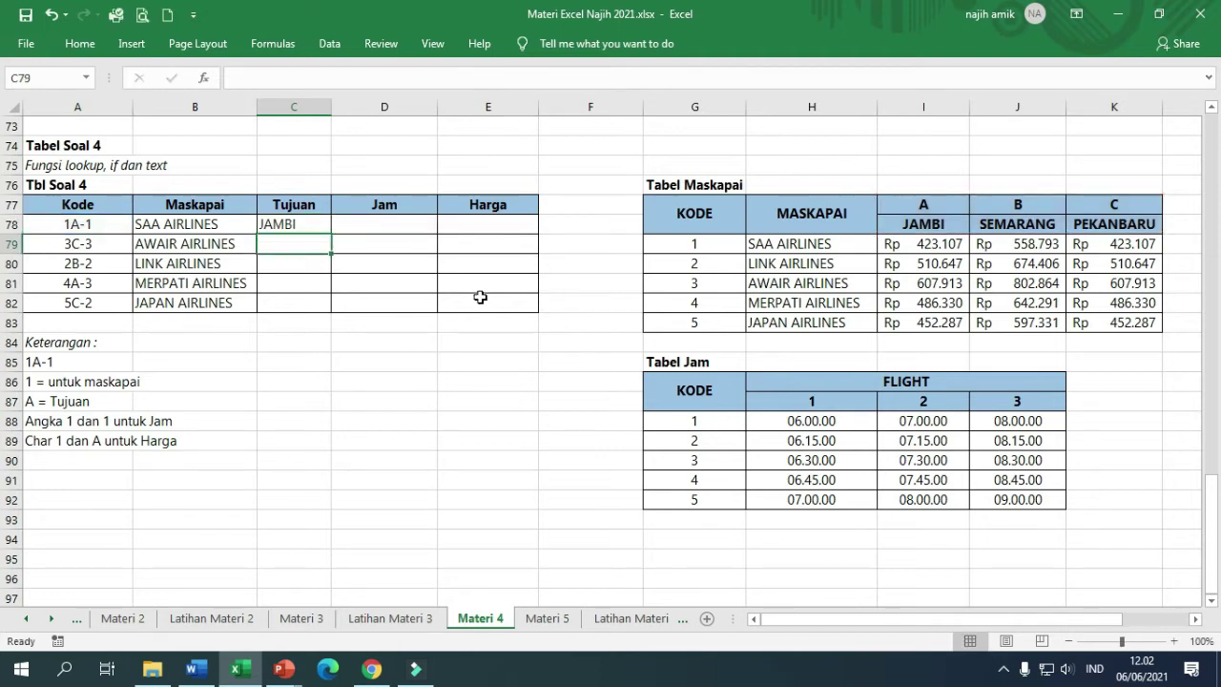
# Step: Fill the C78 formula down to C82 and widen column C to fit the destination names
pyautogui.click(311, 227)
pyautogui.moveTo(332, 235); pyautogui.dragTo(335, 308)
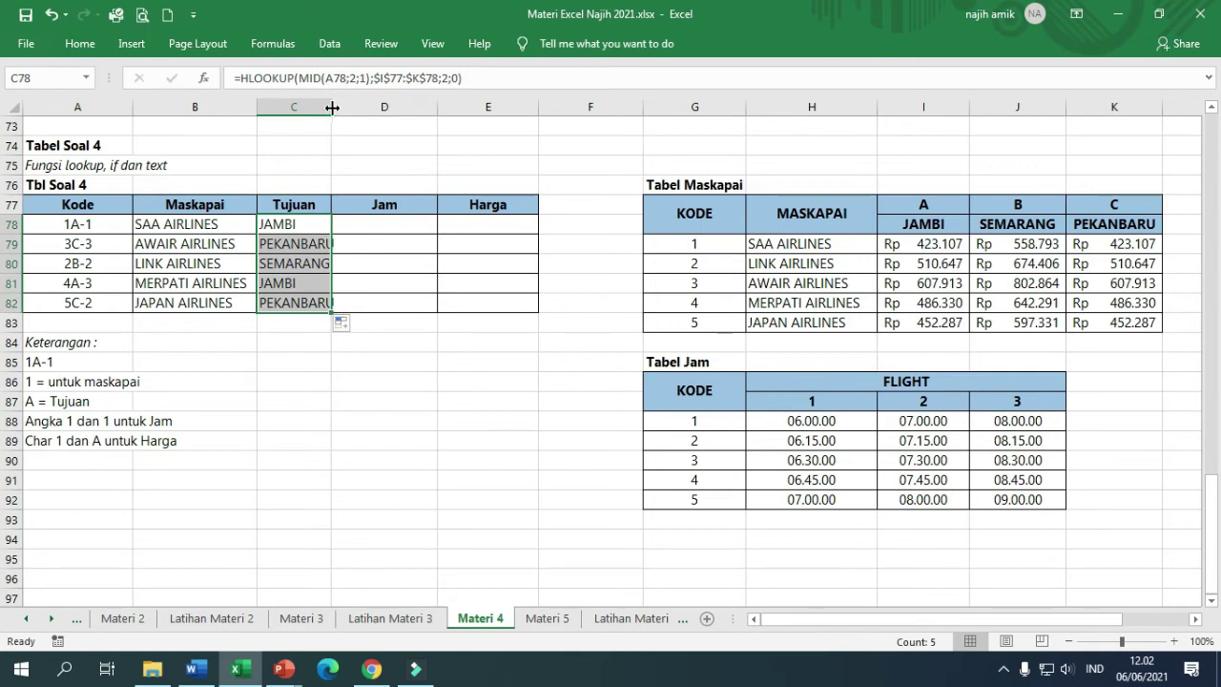
pyautogui.moveTo(341, 97); pyautogui.dragTo(357, 97)
# Step: Examine how the first and last characters of code 1A-1 match the Kode rows and Flight columns of Tabel Jam
pyautogui.click(417, 230)
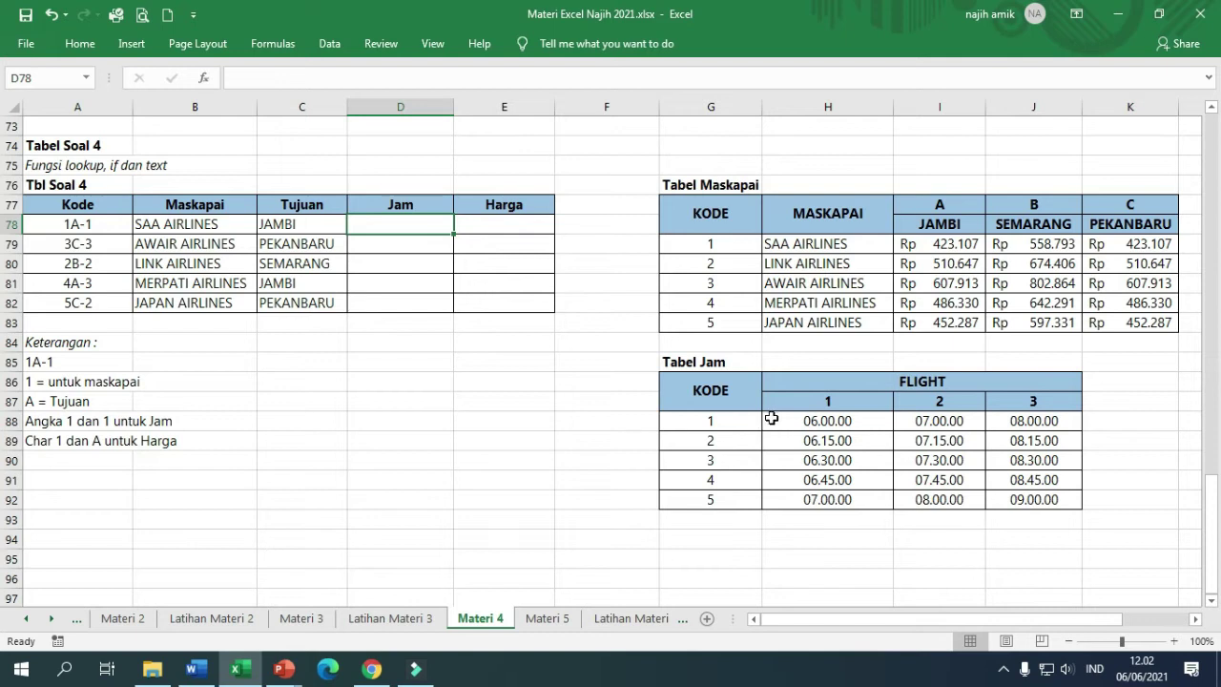
pyautogui.click(736, 423)
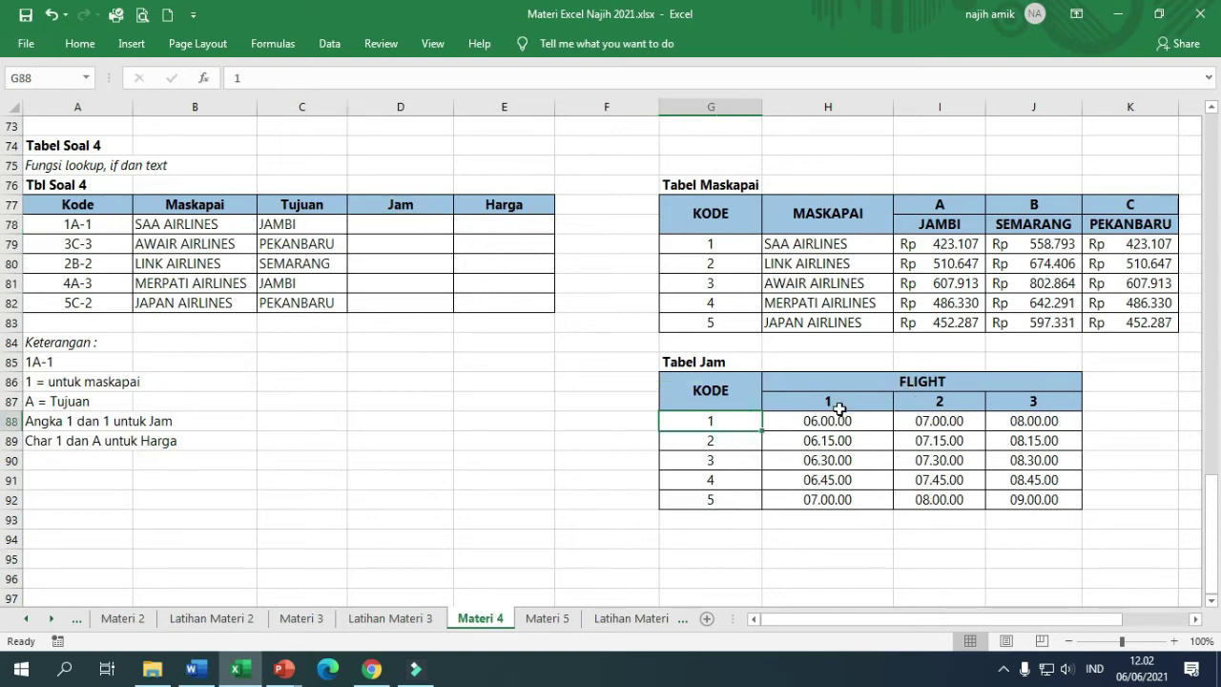
pyautogui.click(835, 403)
pyautogui.click(706, 422)
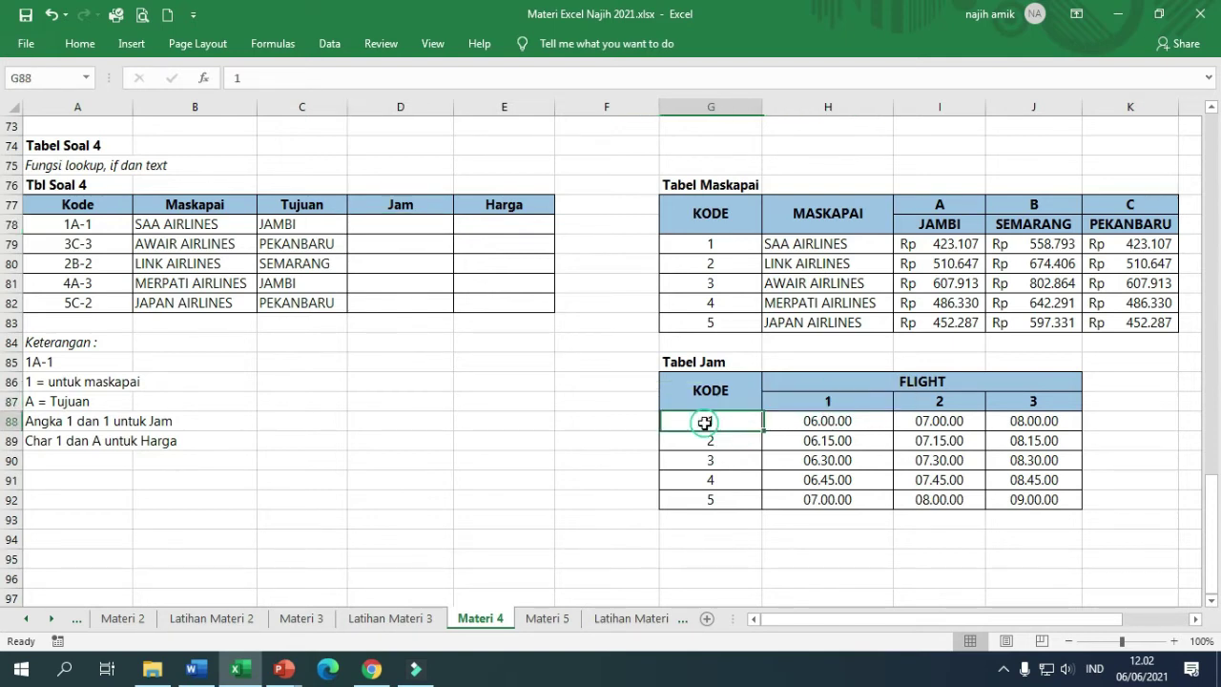
pyautogui.click(80, 222)
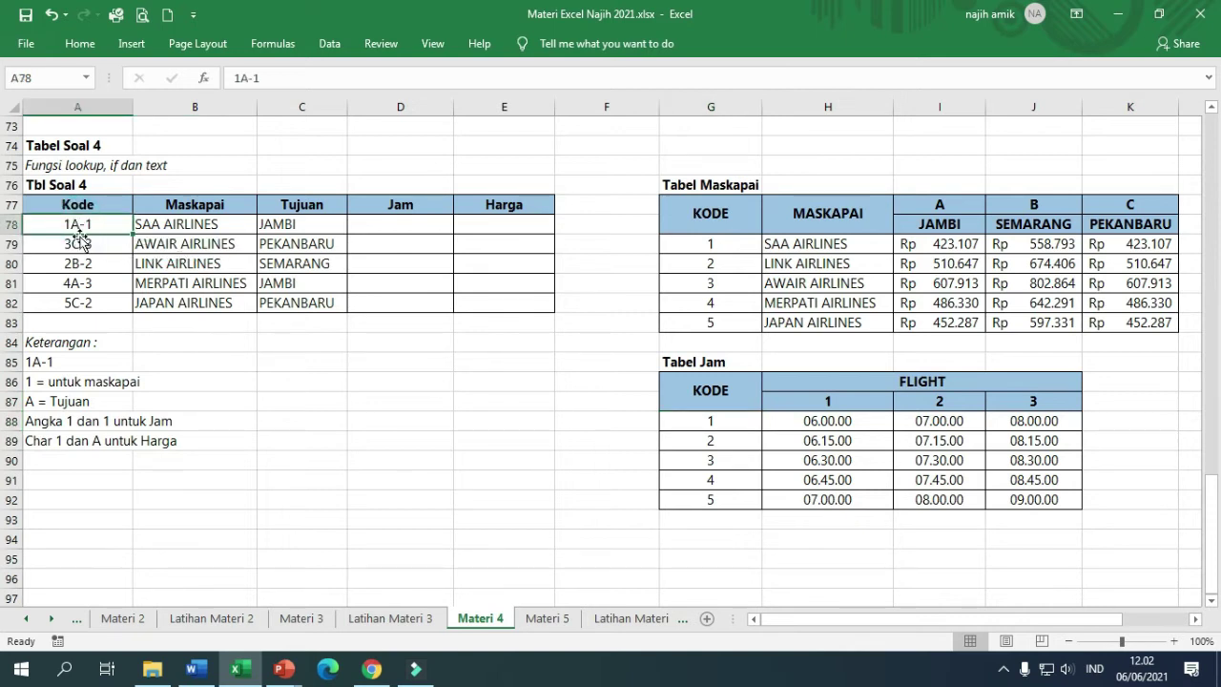
pyautogui.doubleClick(70, 224)
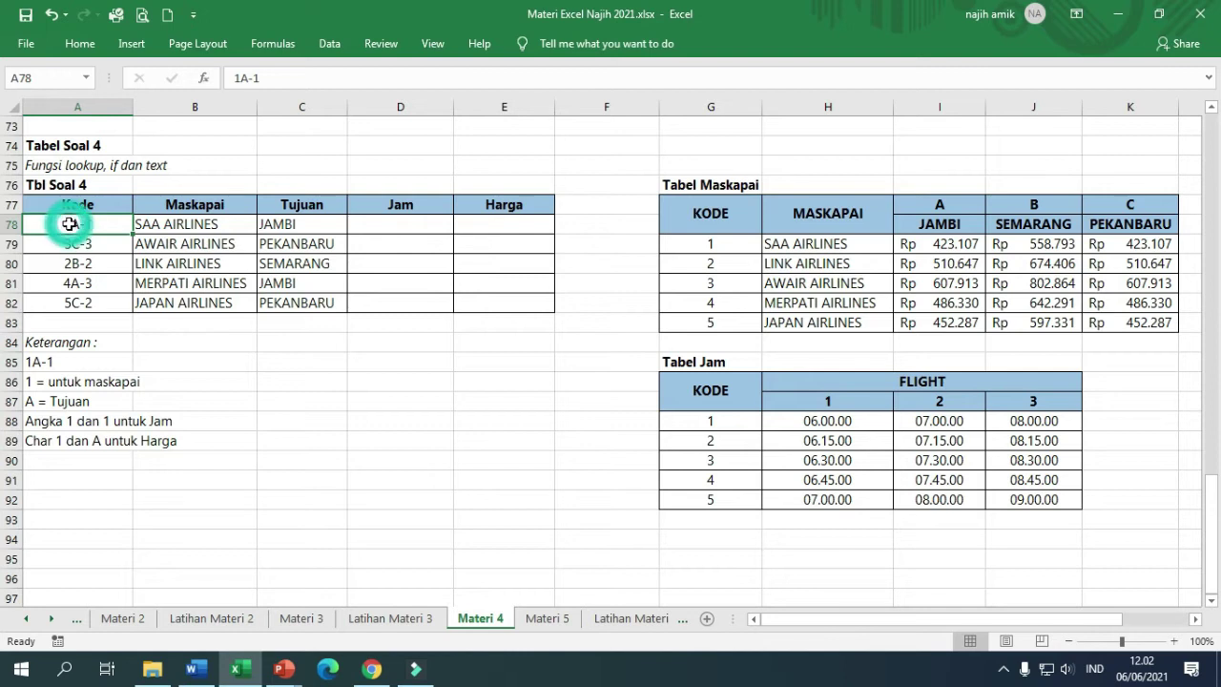
pyautogui.click(103, 225)
pyautogui.moveTo(95, 227); pyautogui.dragTo(86, 225)
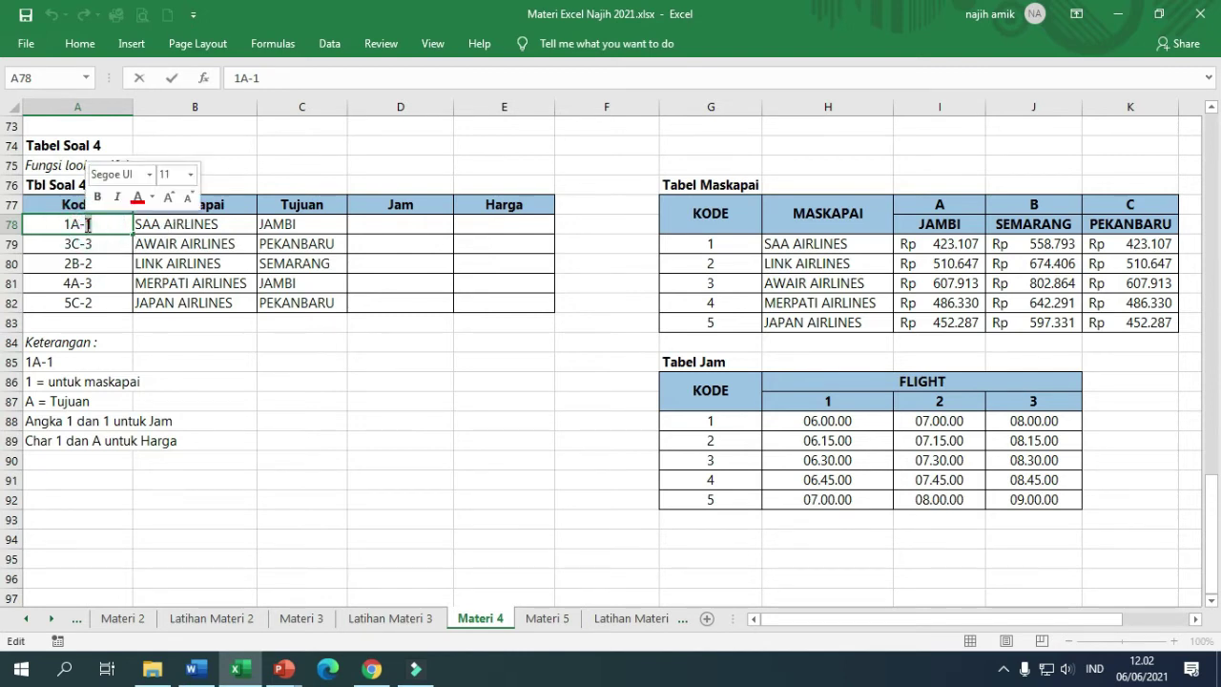
pyautogui.click(715, 420)
pyautogui.click(815, 401)
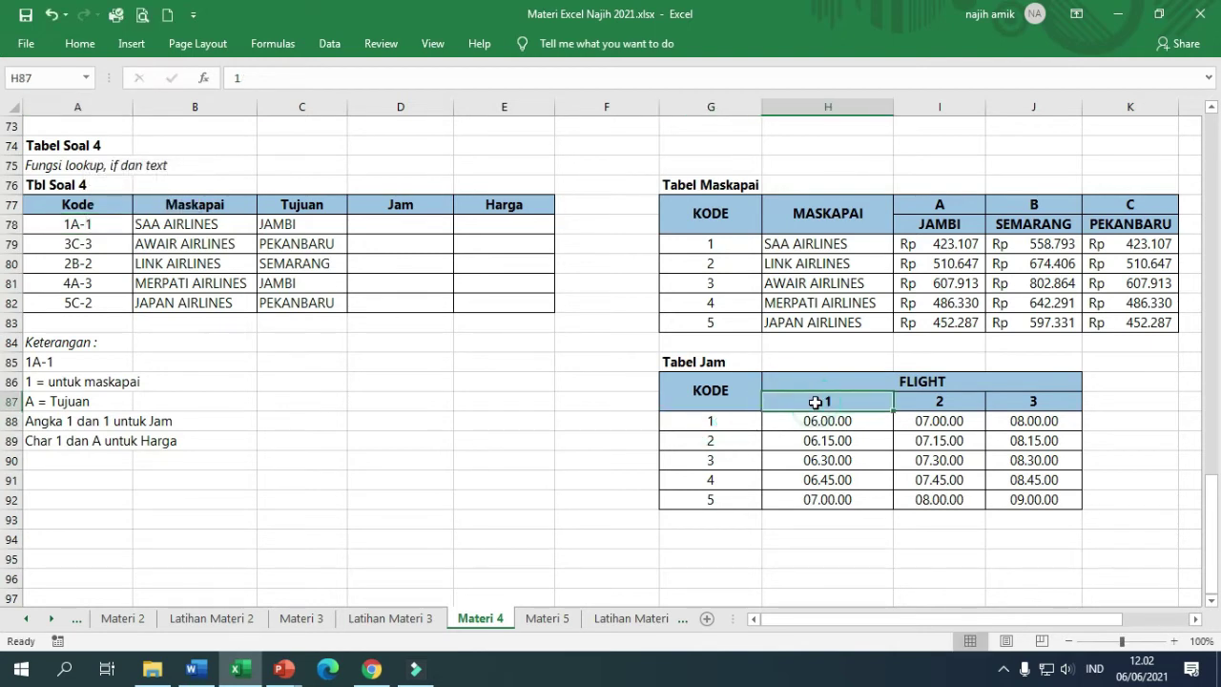
pyautogui.click(817, 420)
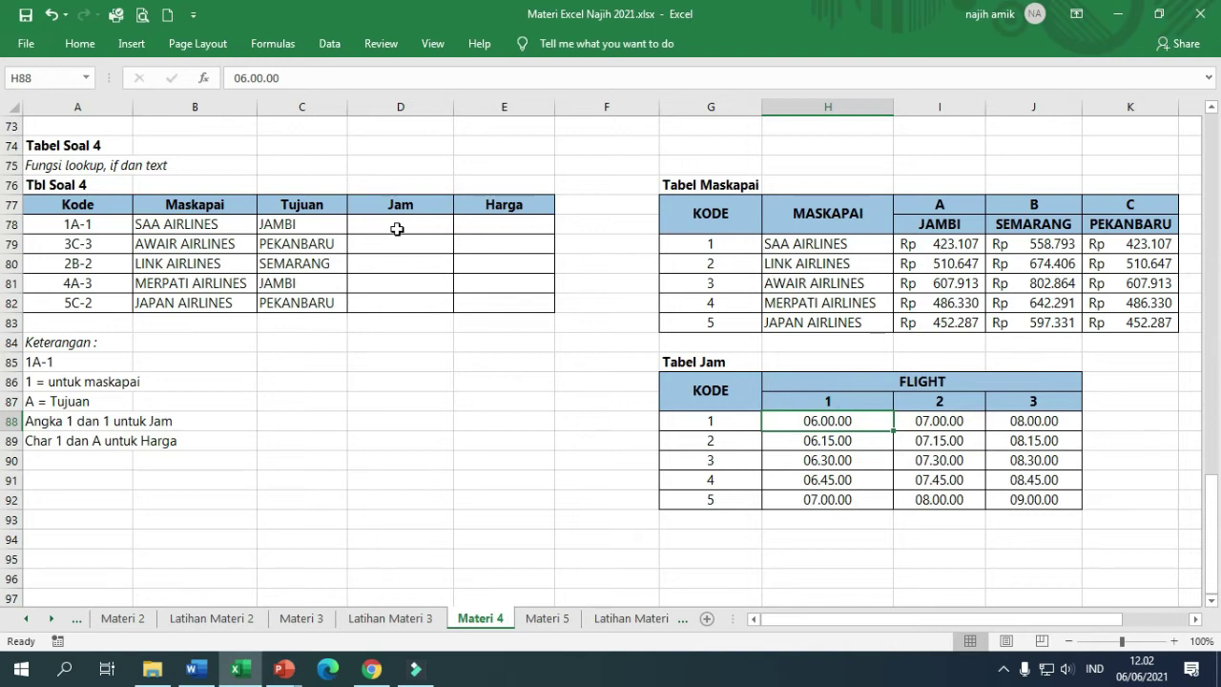
# Step: Trace code 3C-3 in Tabel Jam and review the table's Kode, Flight 1 and Flight 2 columns
pyautogui.click(75, 243)
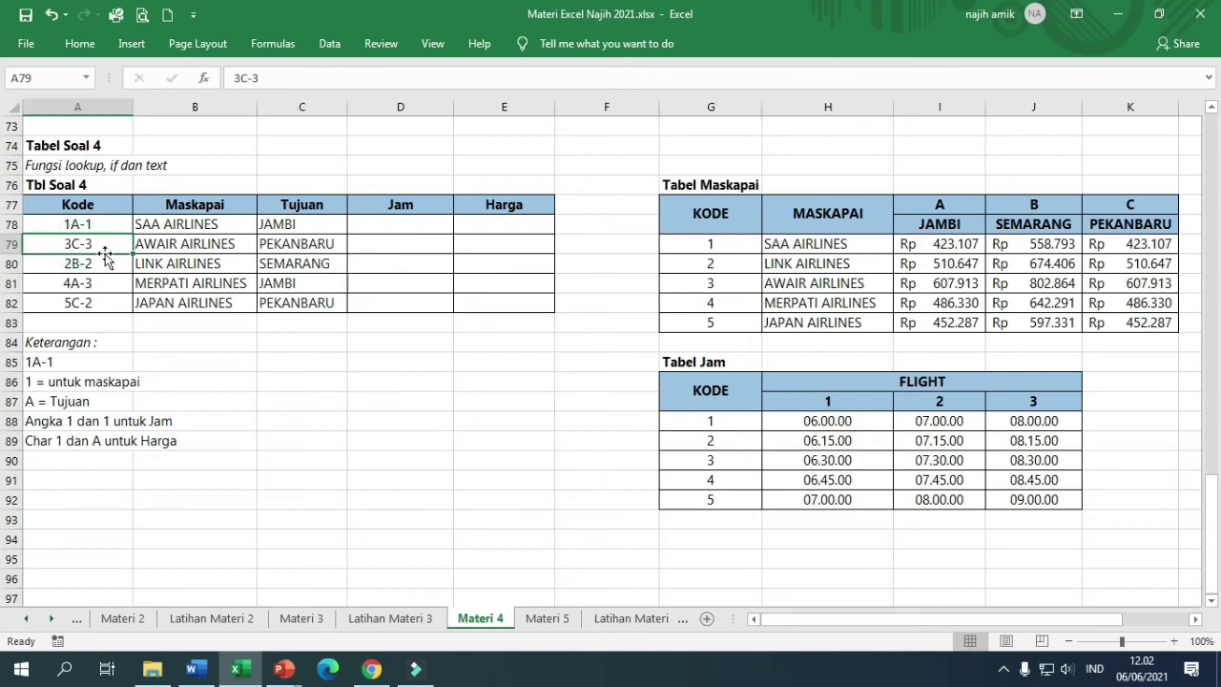
pyautogui.click(399, 244)
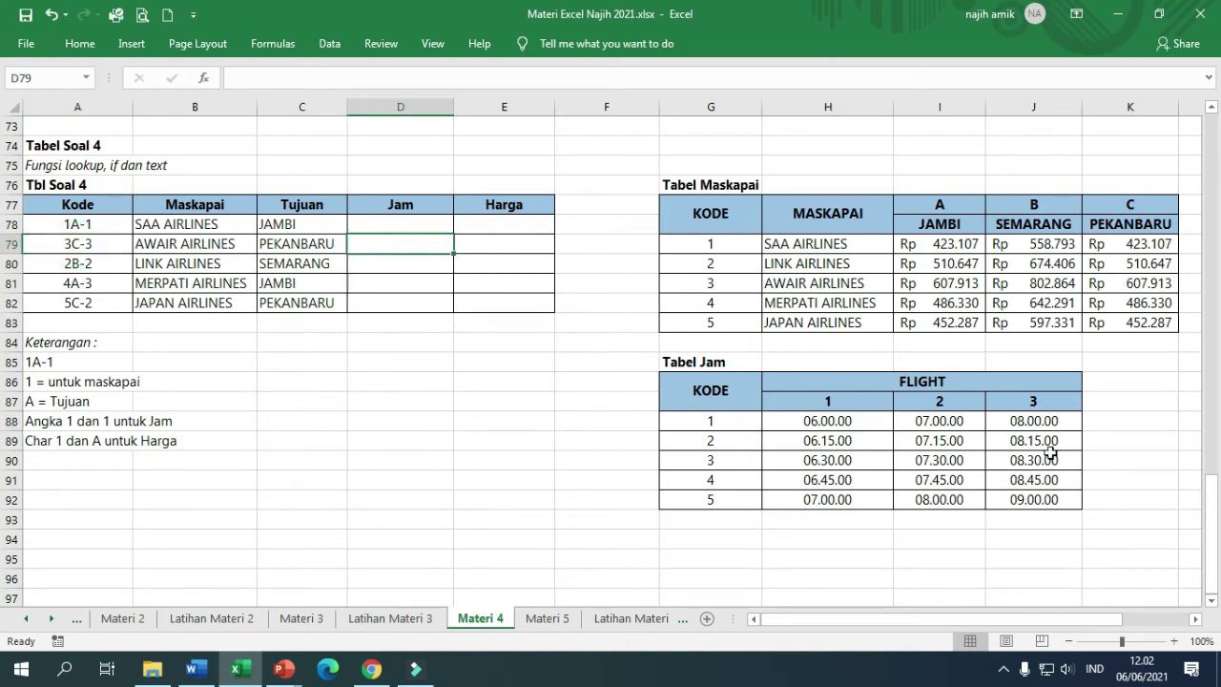
pyautogui.click(1038, 462)
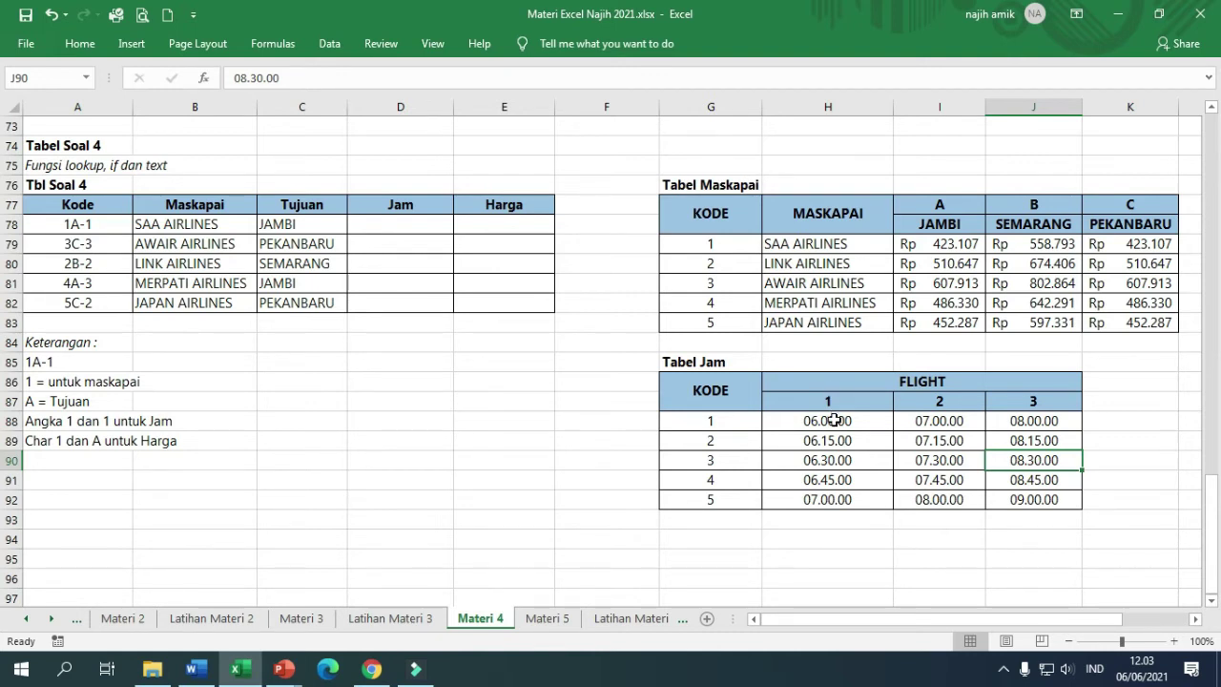
pyautogui.click(374, 225)
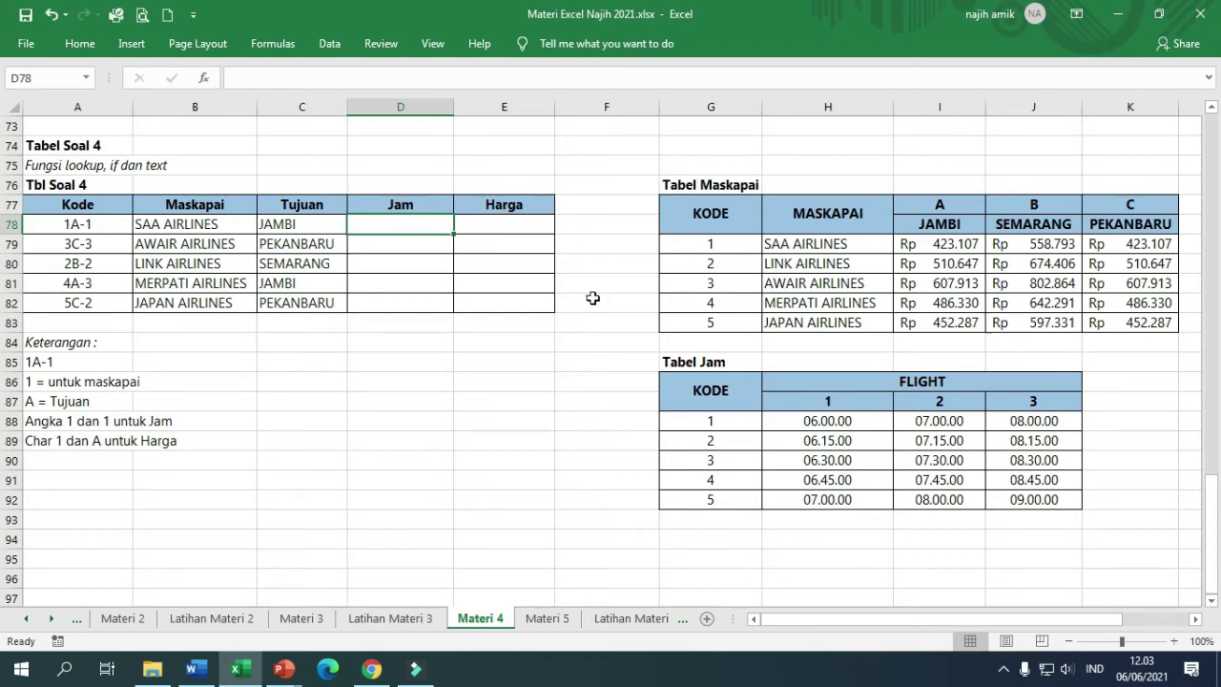
pyautogui.moveTo(733, 426); pyautogui.dragTo(768, 495)
pyautogui.moveTo(850, 420); pyautogui.dragTo(870, 497)
pyautogui.moveTo(959, 423); pyautogui.dragTo(963, 486)
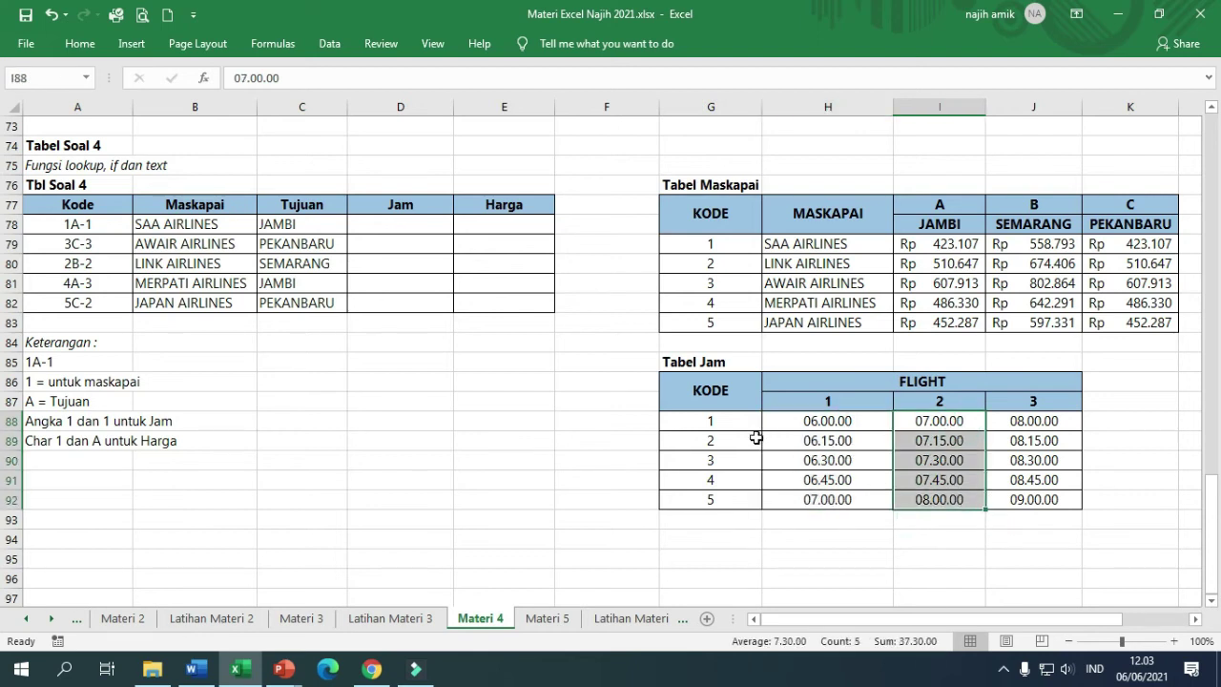
# Step: In D78, start a VLOOKUP formula with VALUE(LEFT(A78;1)) as the lookup value
pyautogui.click(404, 224)
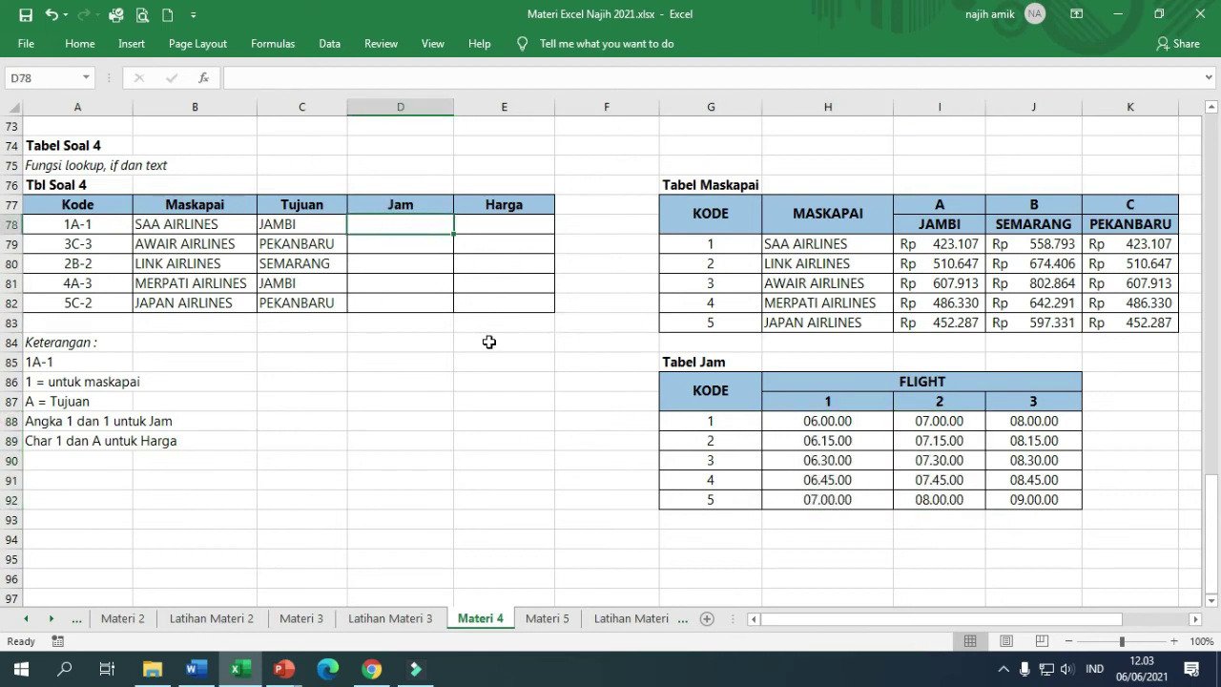
pyautogui.write('=vlo')
pyautogui.press('Tab')
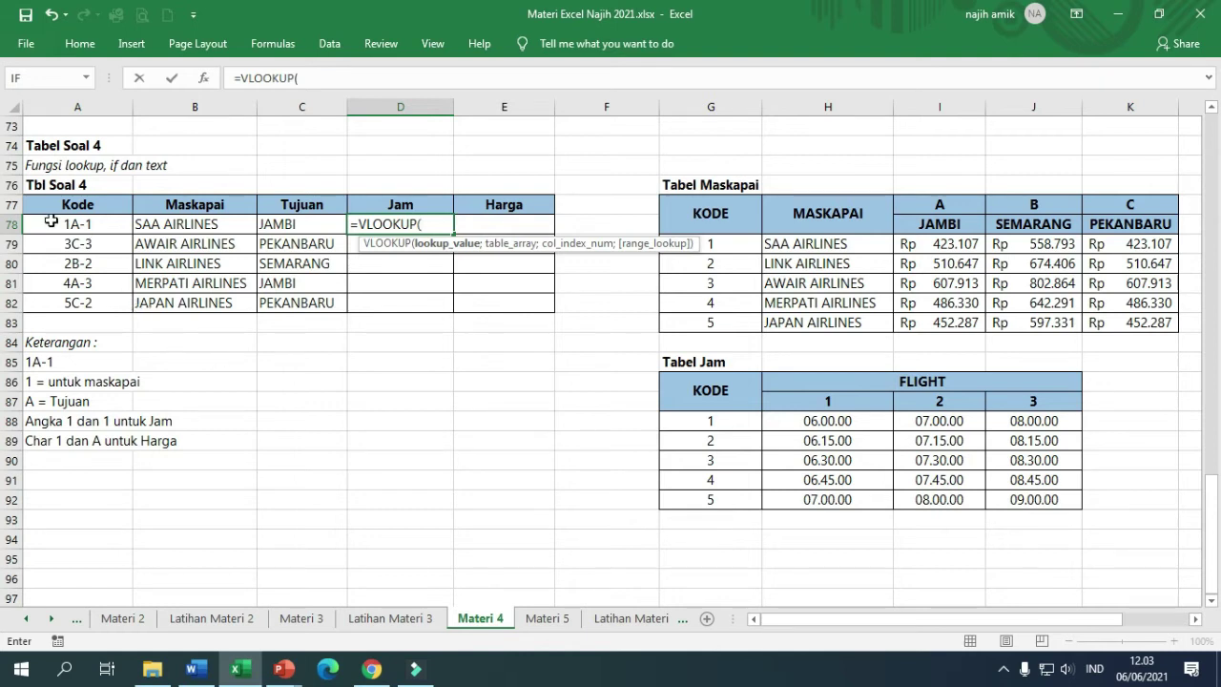
pyautogui.write('value')
pyautogui.press('Tab')
pyautogui.write('left')
pyautogui.press('Tab')
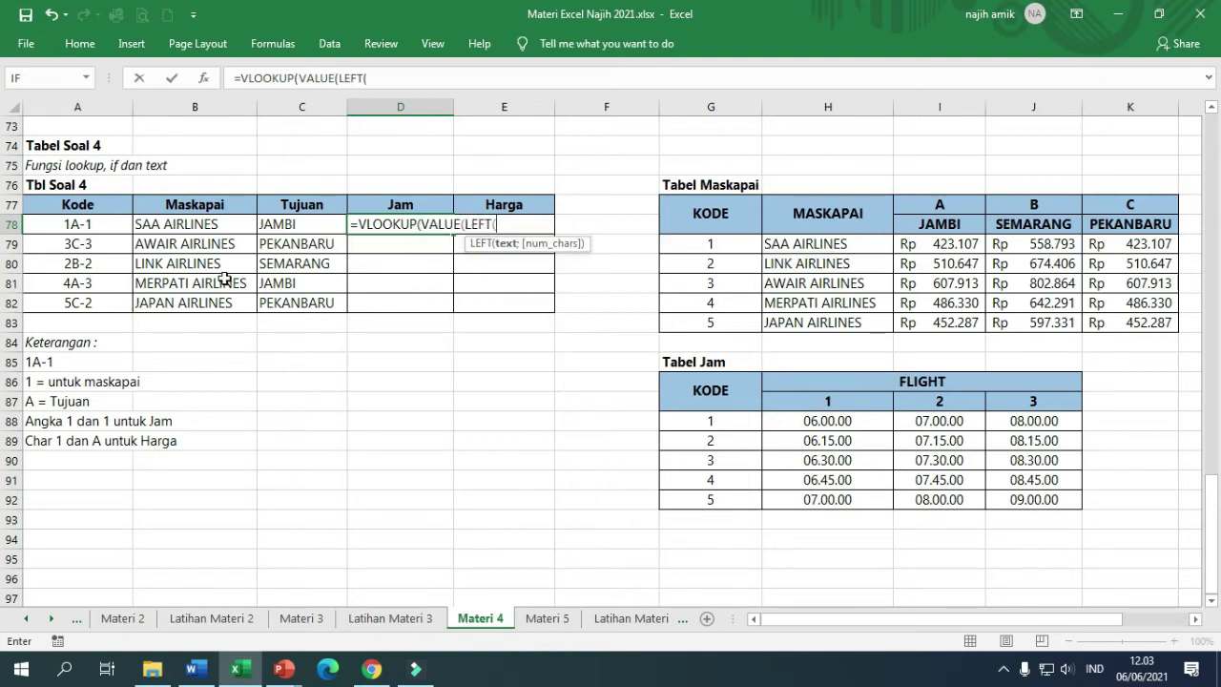
pyautogui.click(99, 225)
pyautogui.write(';')
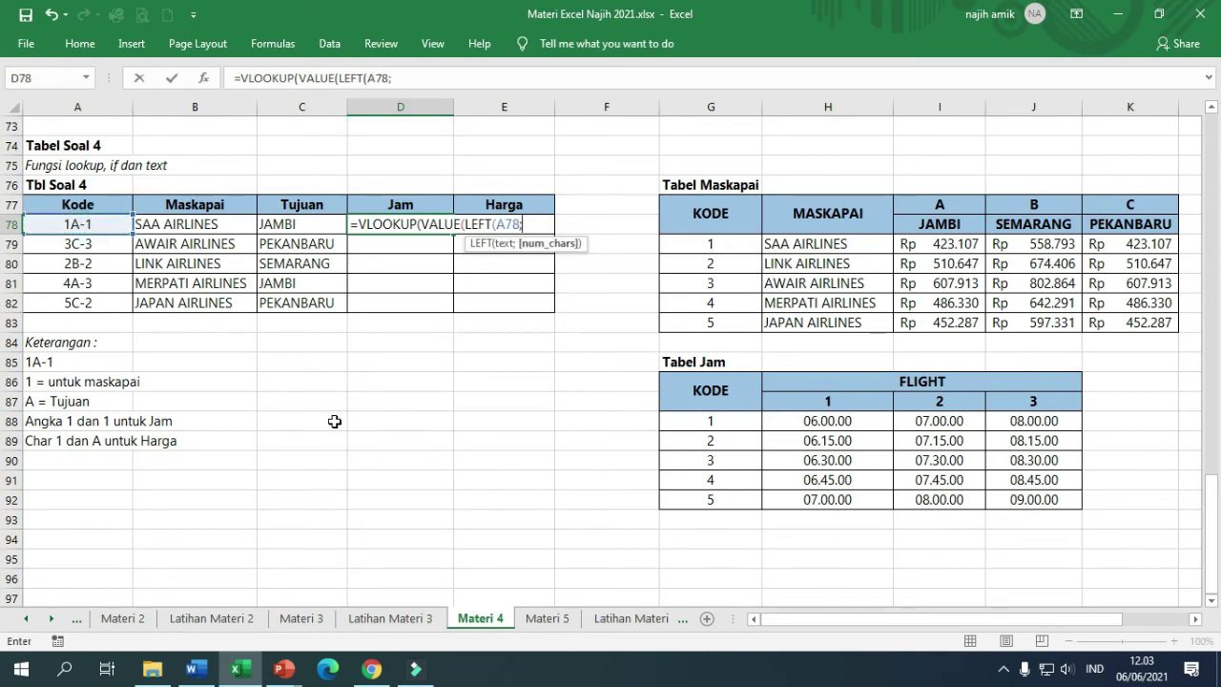
pyautogui.write('1))')
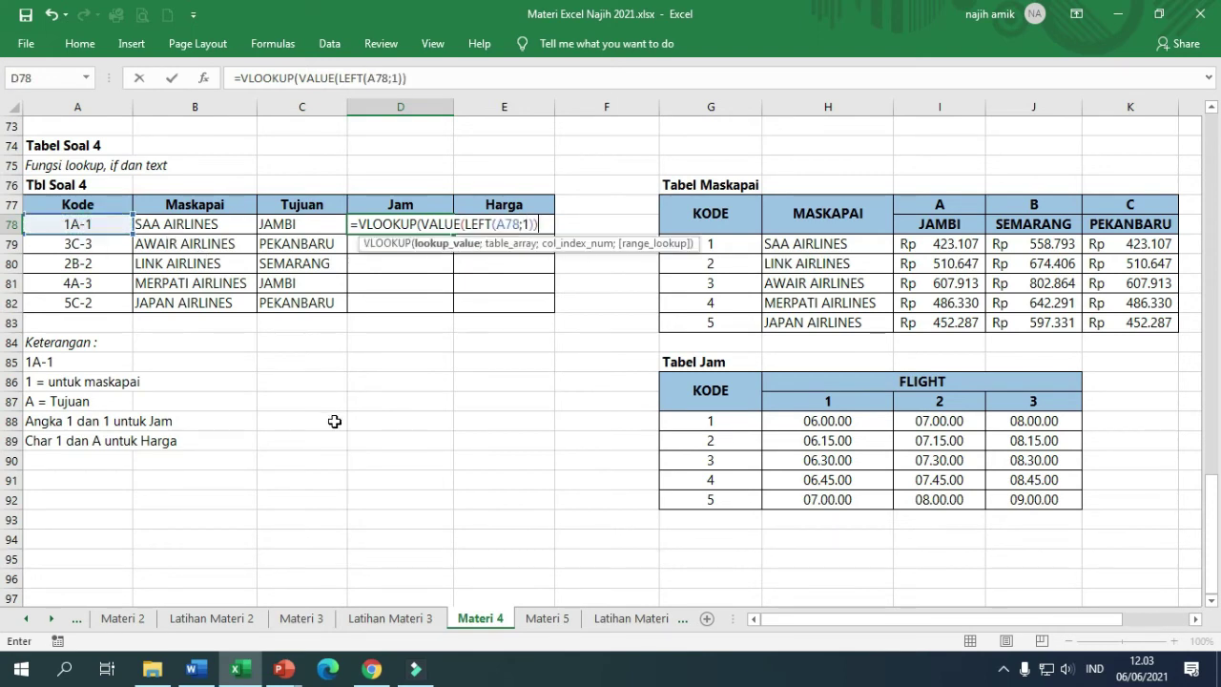
pyautogui.write(';')
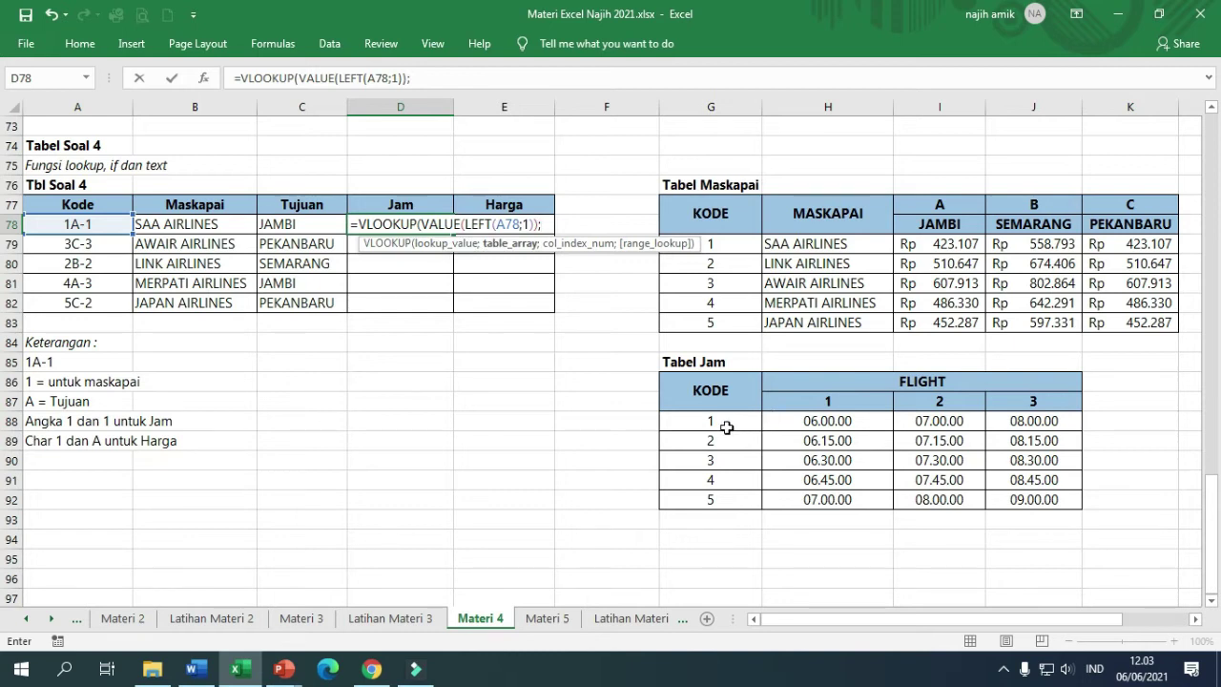
# Step: Set the VLOOKUP's table array in D78 to the Tabel Jam rows as the absolute range $G$88:$J$92
pyautogui.moveTo(706, 421); pyautogui.dragTo(1008, 499)
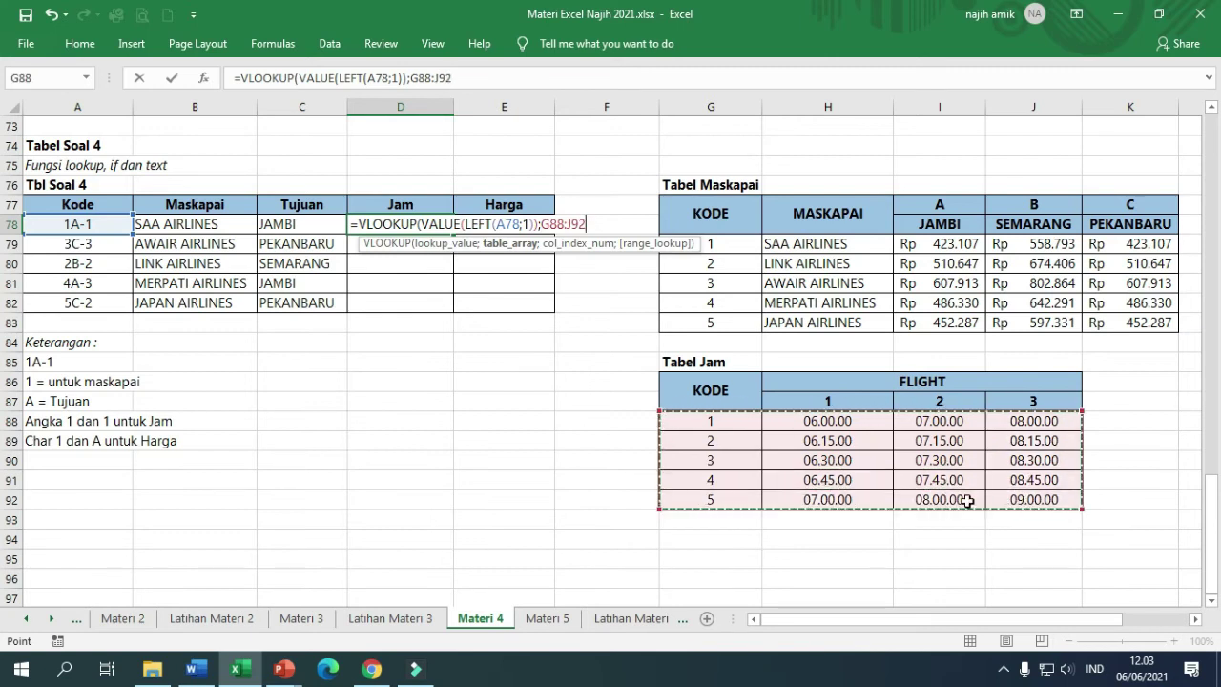
pyautogui.press('F4')
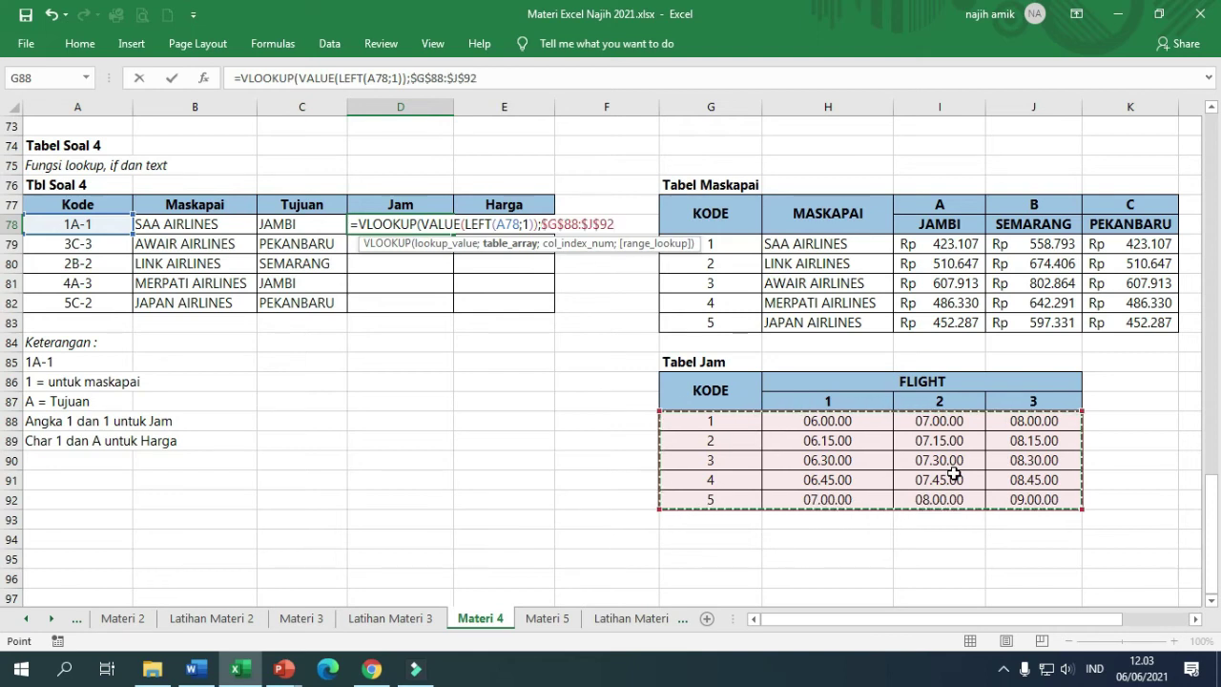
pyautogui.write(';')
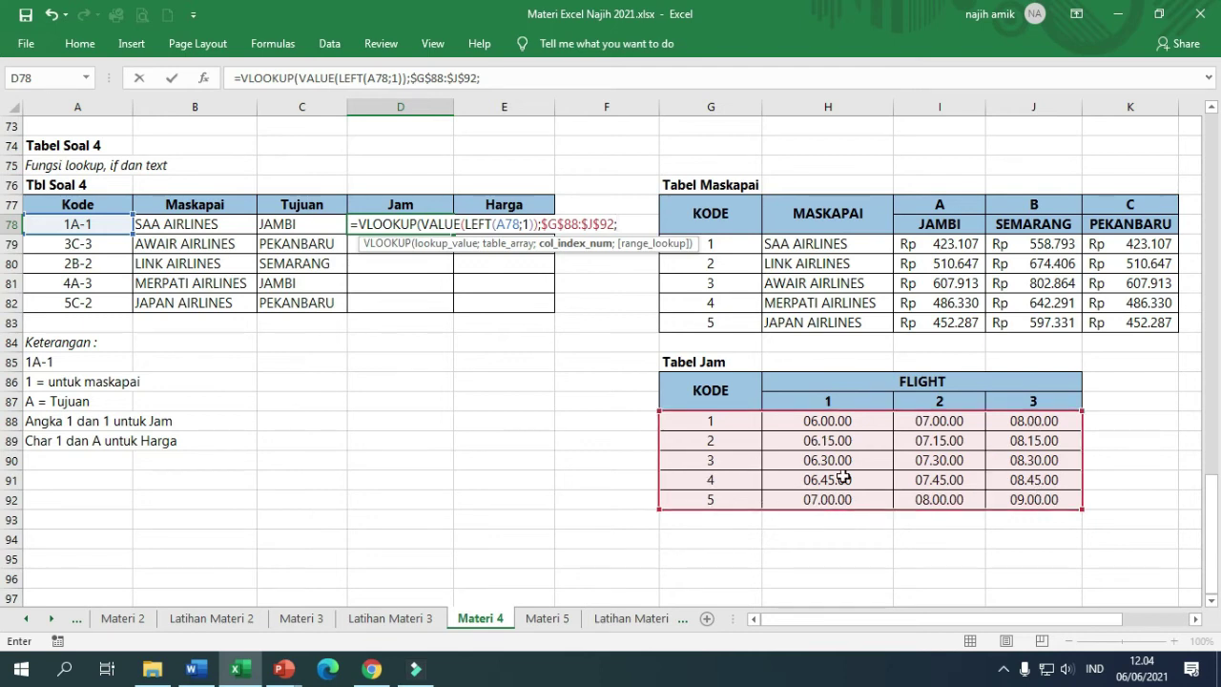
# Step: Begin an IF as the VLOOKUP's column index in D78, opening its logical test with VALUE(RIGHT
pyautogui.click(639, 226)
pyautogui.write('IF(')
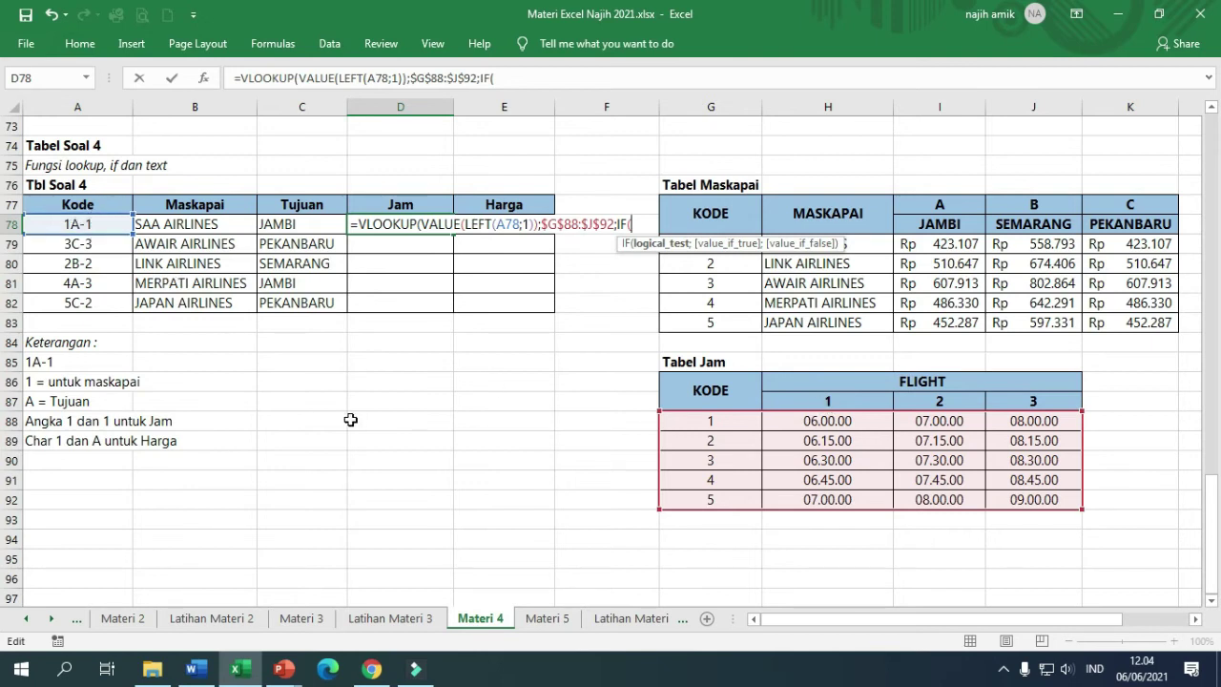
pyautogui.write('value')
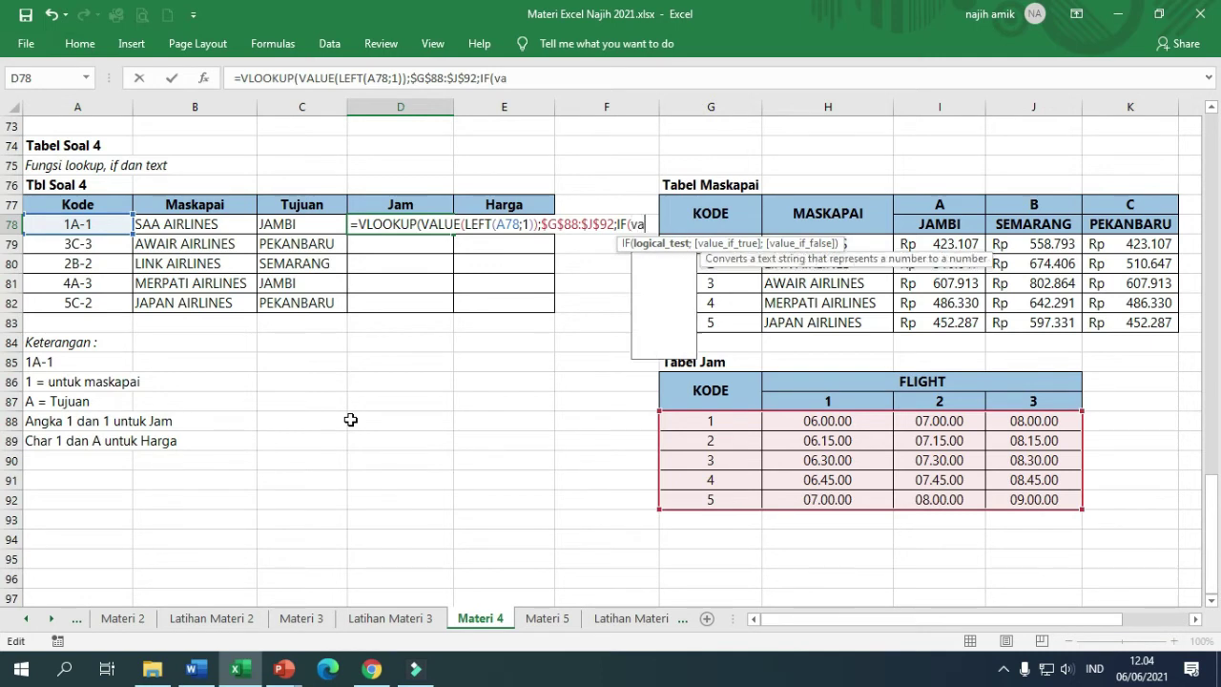
pyautogui.press('Tab')
pyautogui.write('roght')
pyautogui.press('Return')
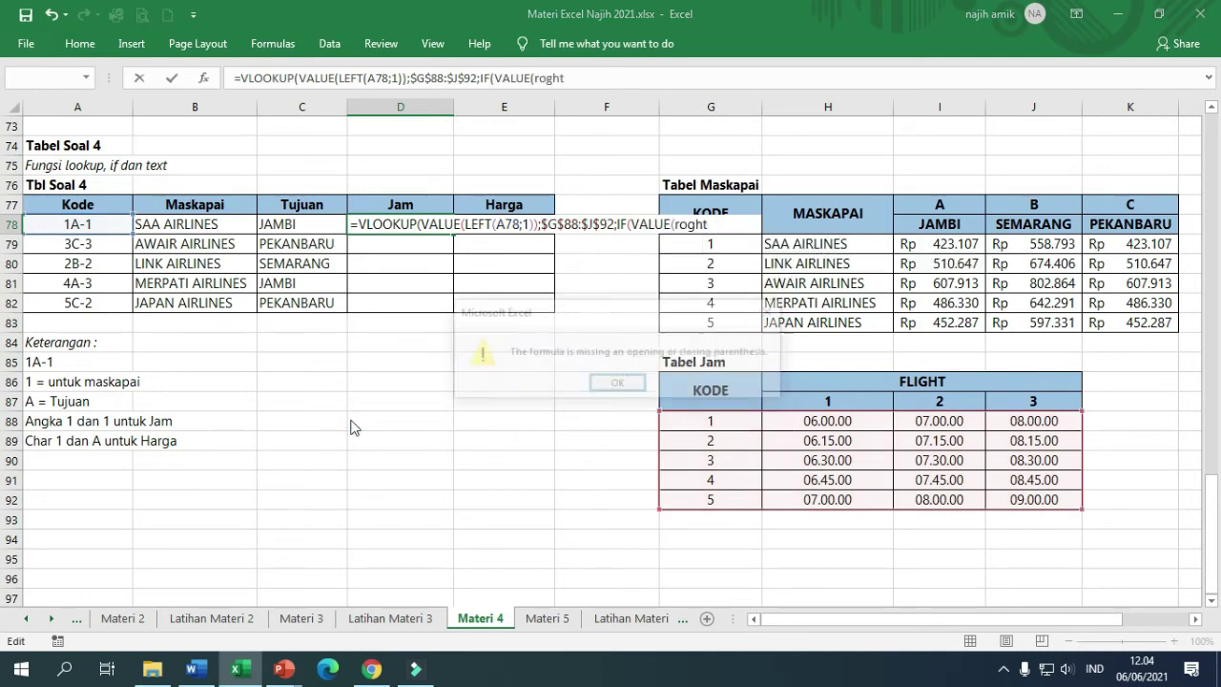
pyautogui.press('Return')
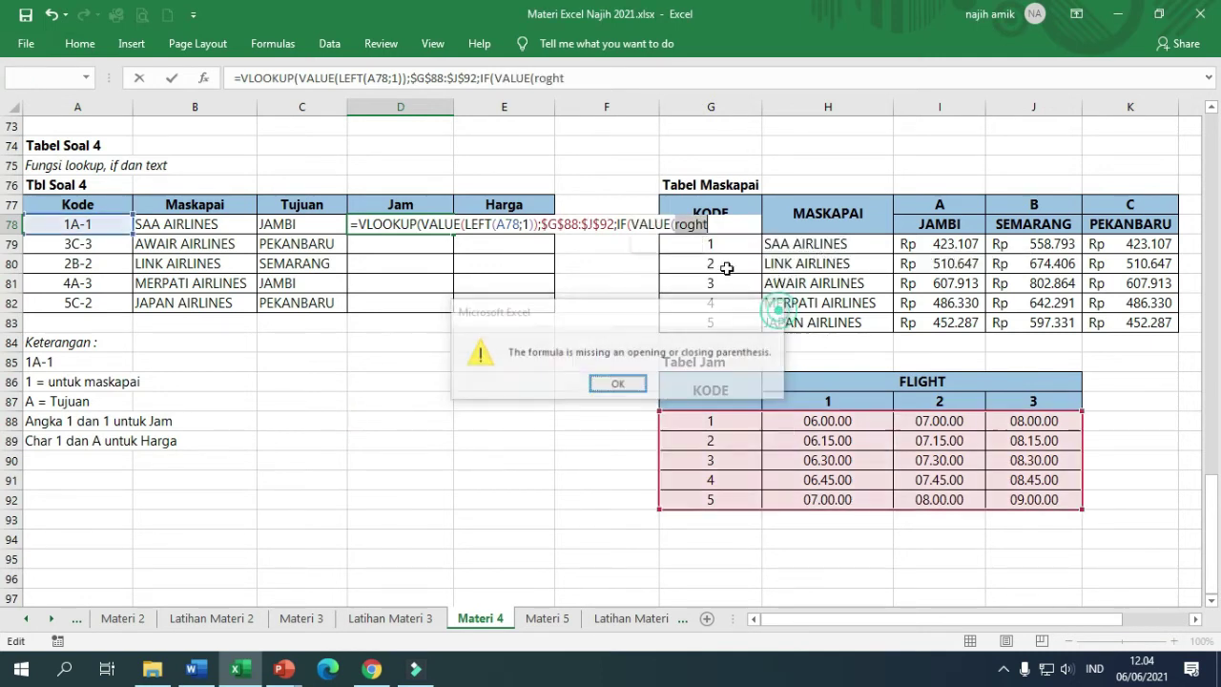
pyautogui.press('Left')
pyautogui.press('Left')
pyautogui.press('Left')
pyautogui.press('BackSpace')
pyautogui.write('i')
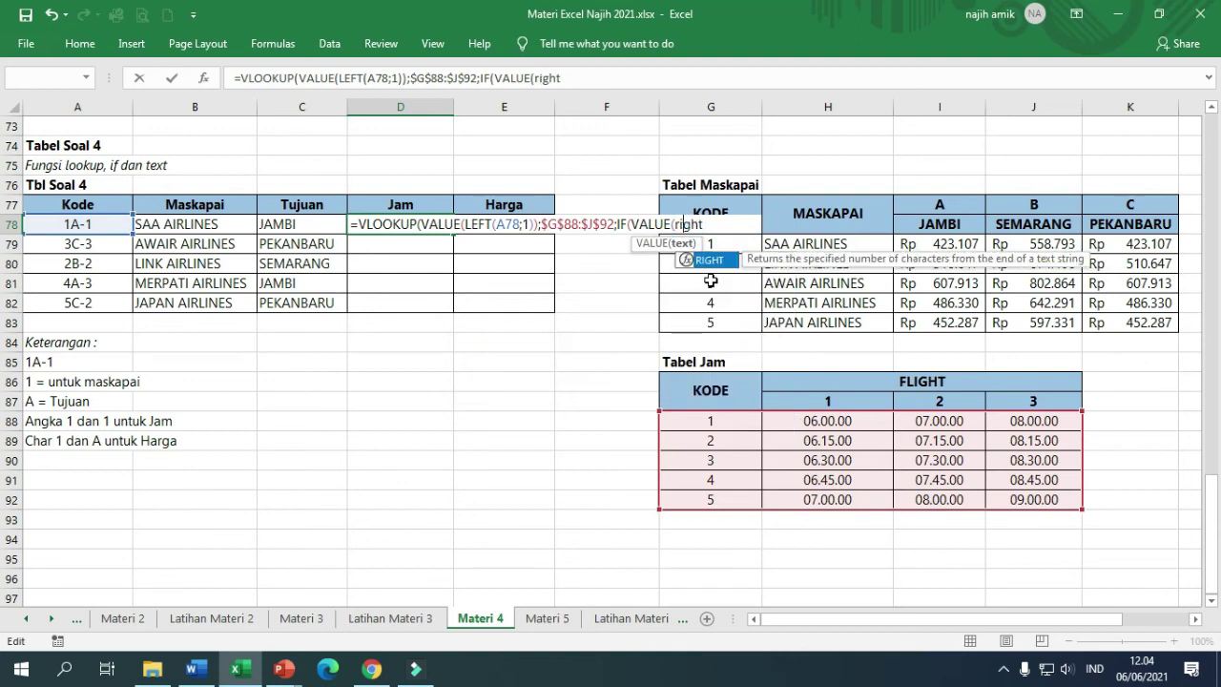
pyautogui.press('Return')
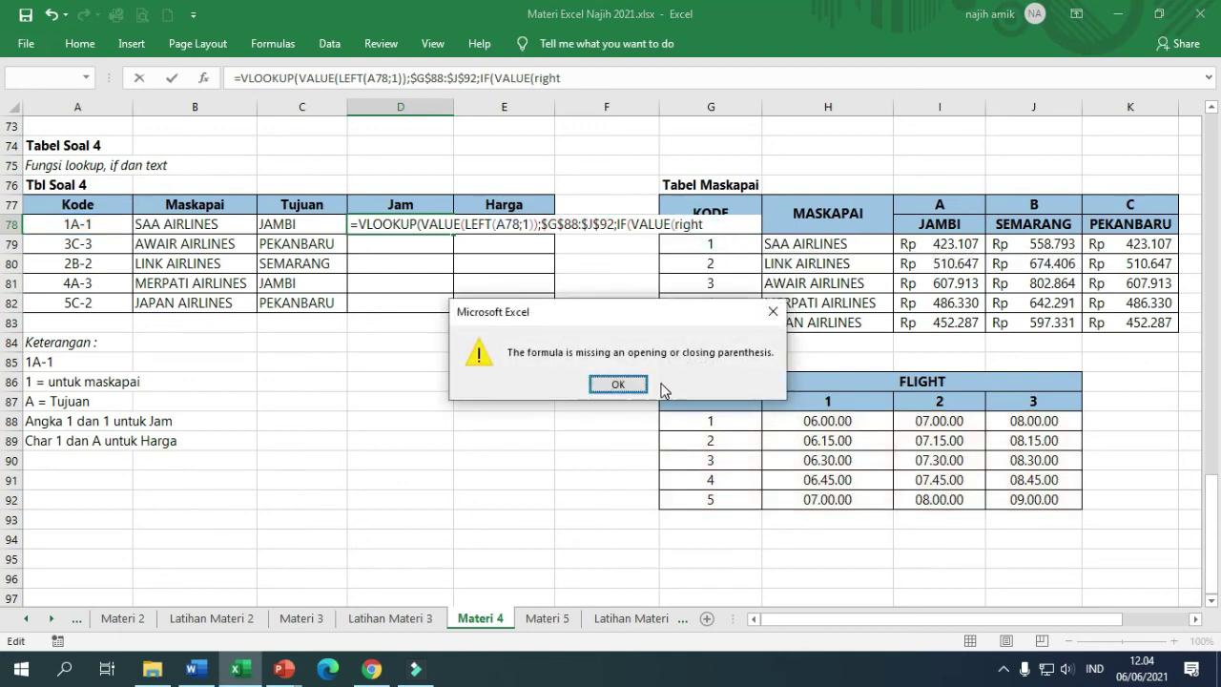
pyautogui.press('Return')
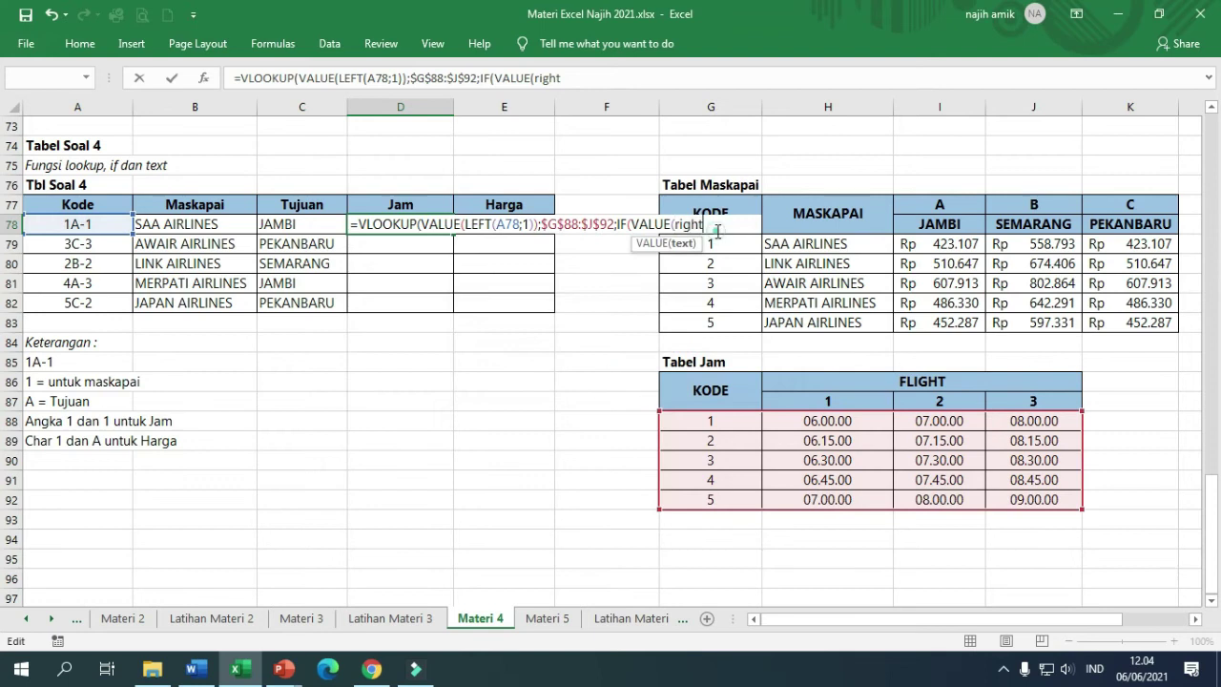
# Step: Complete the IF's logical test so the last character of A78 is compared with 1: VALUE(RIGHT(A78;1))=1
pyautogui.write('(')
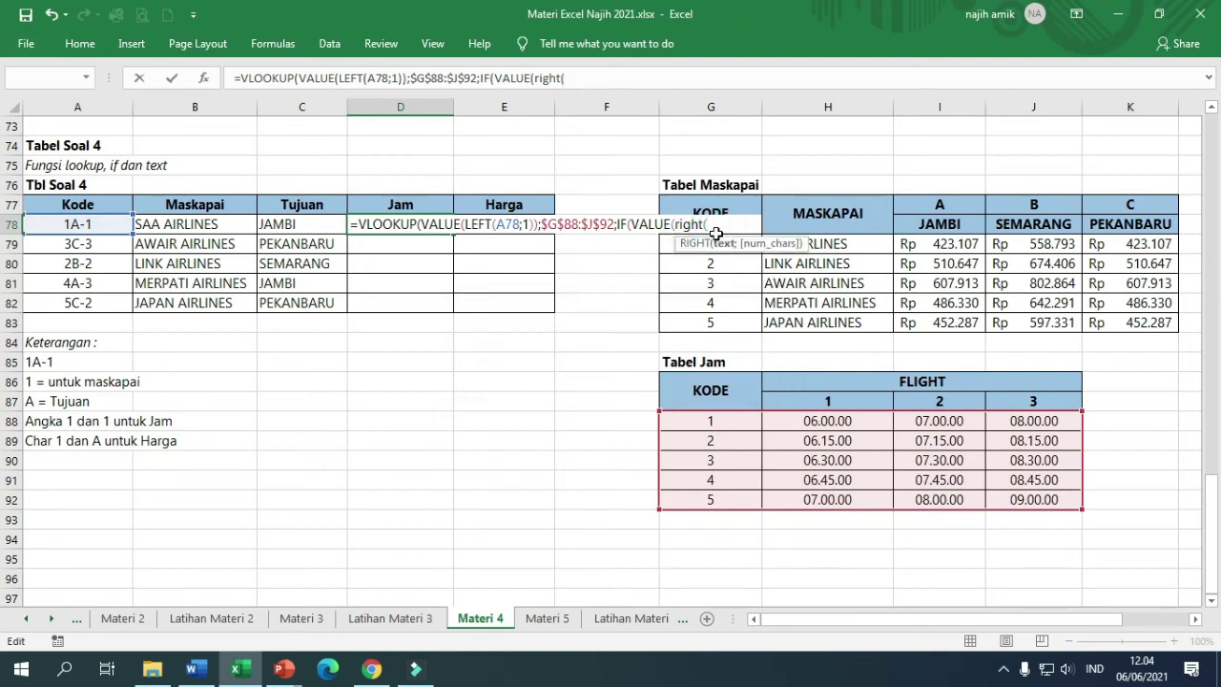
pyautogui.click(112, 229)
pyautogui.write(';')
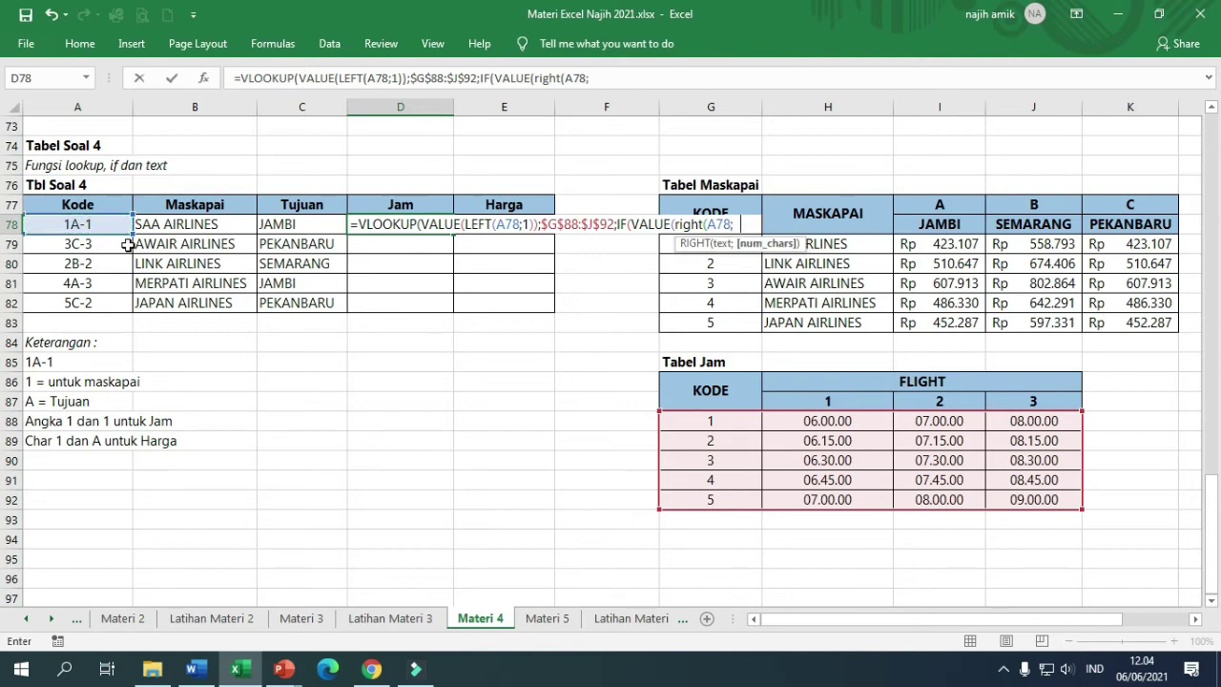
pyautogui.write('1))')
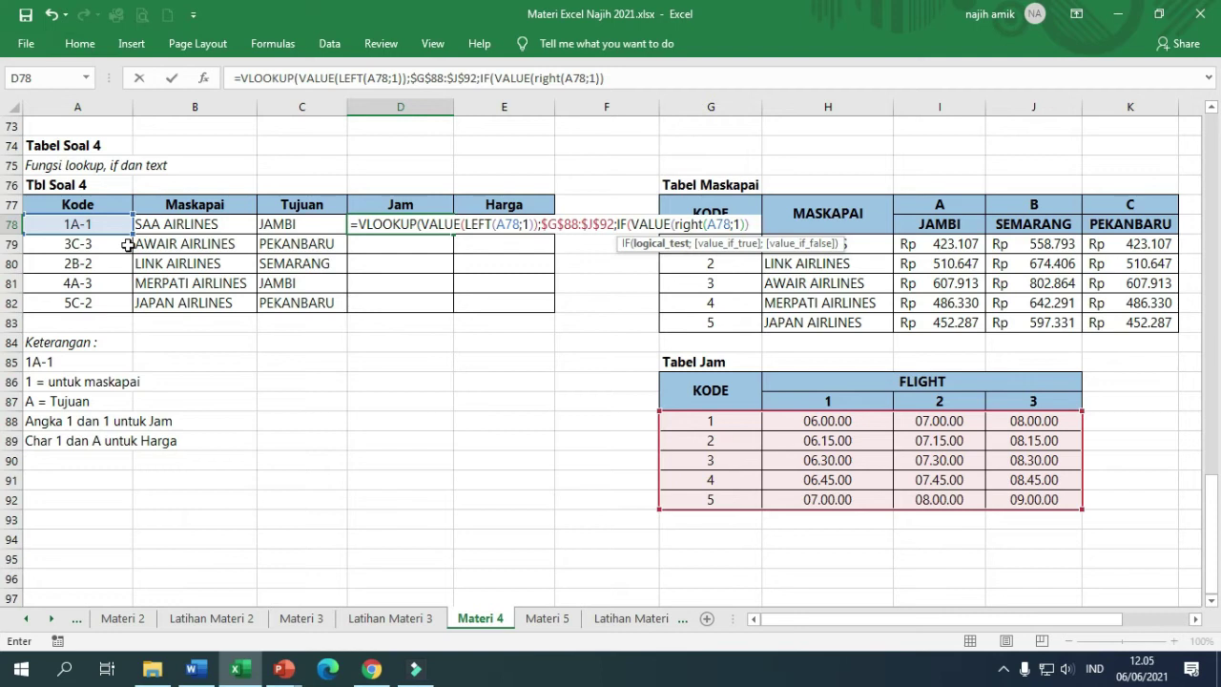
pyautogui.write('=')
pyautogui.write('"')
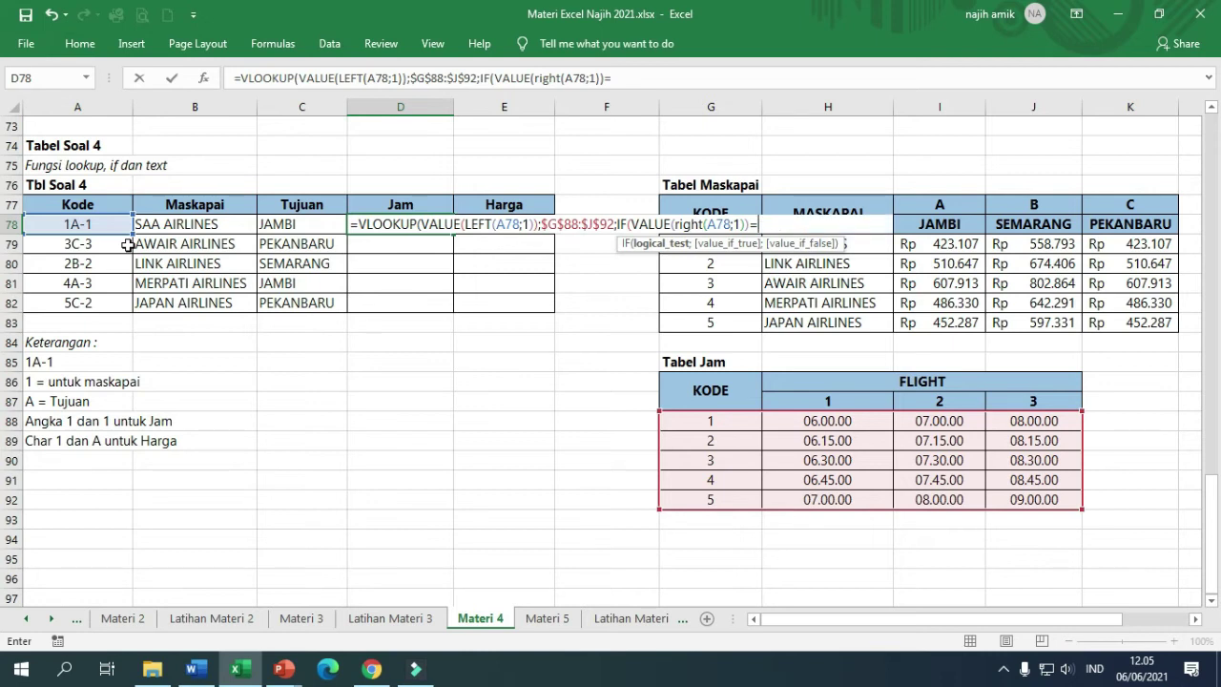
pyautogui.write('1;')
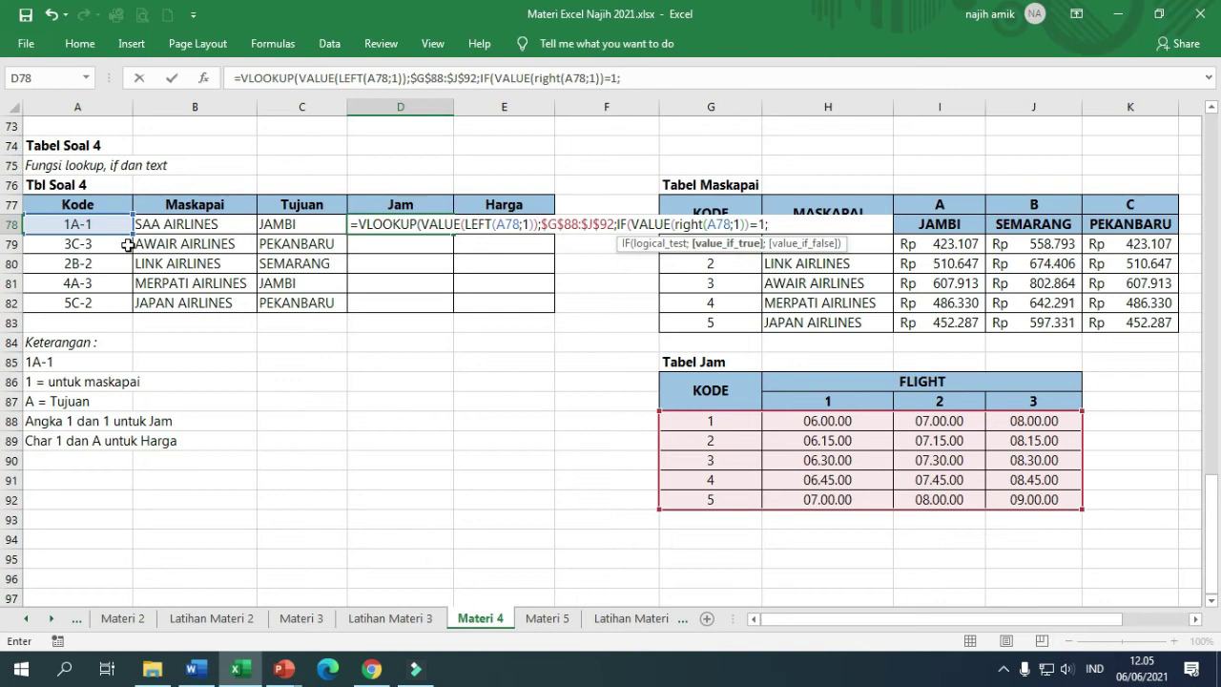
# Step: Append a second IF to the D78 formula, opening its logical test with VALUE(RIGHT(
pyautogui.write('IF(vlaue')
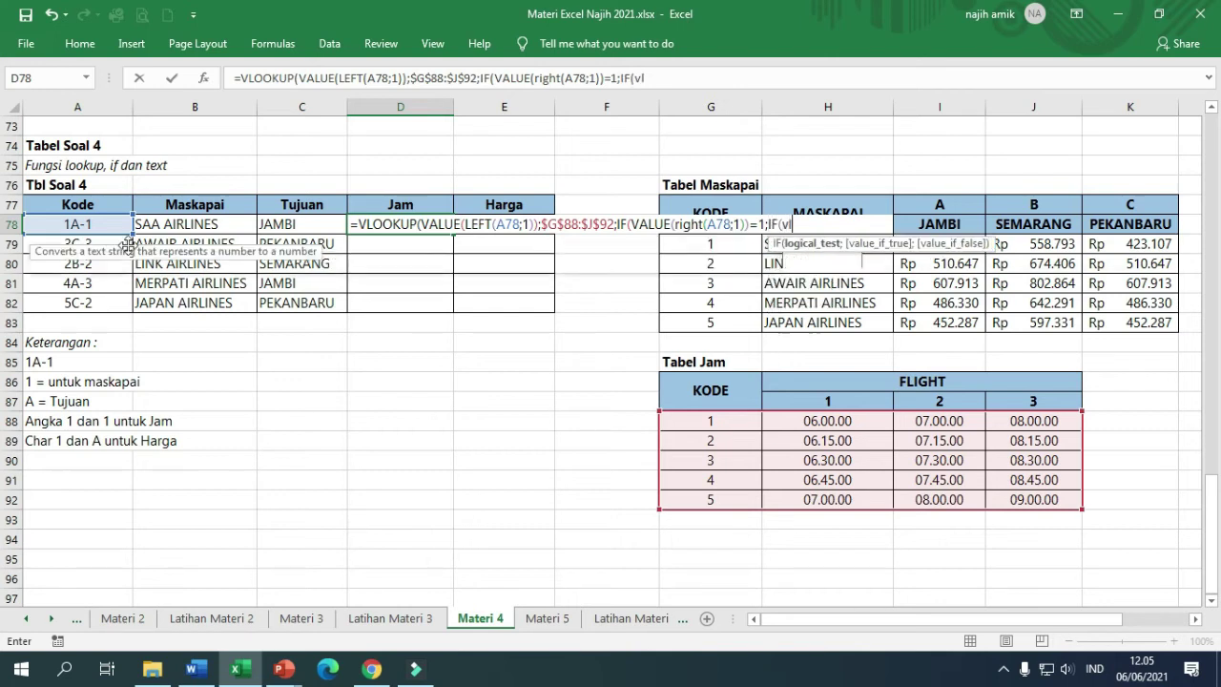
pyautogui.press('BackSpace')
pyautogui.press('BackSpace')
pyautogui.press('BackSpace')
pyautogui.press('BackSpace')
pyautogui.write('al')
pyautogui.press('Tab')
pyautogui.write('righ')
pyautogui.press('Tab')
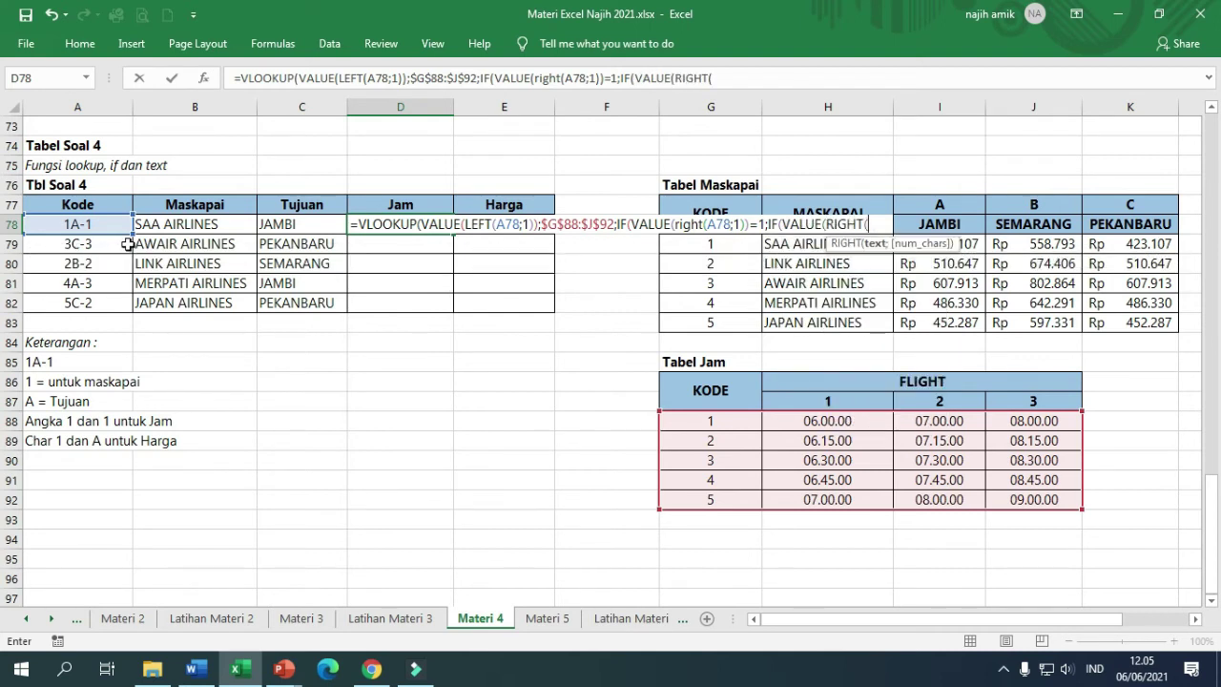
# Step: Complete the second IF's logical test with A78 and one character, compared with 2: VALUE(RIGHT(A78;1))=2
pyautogui.click(89, 223)
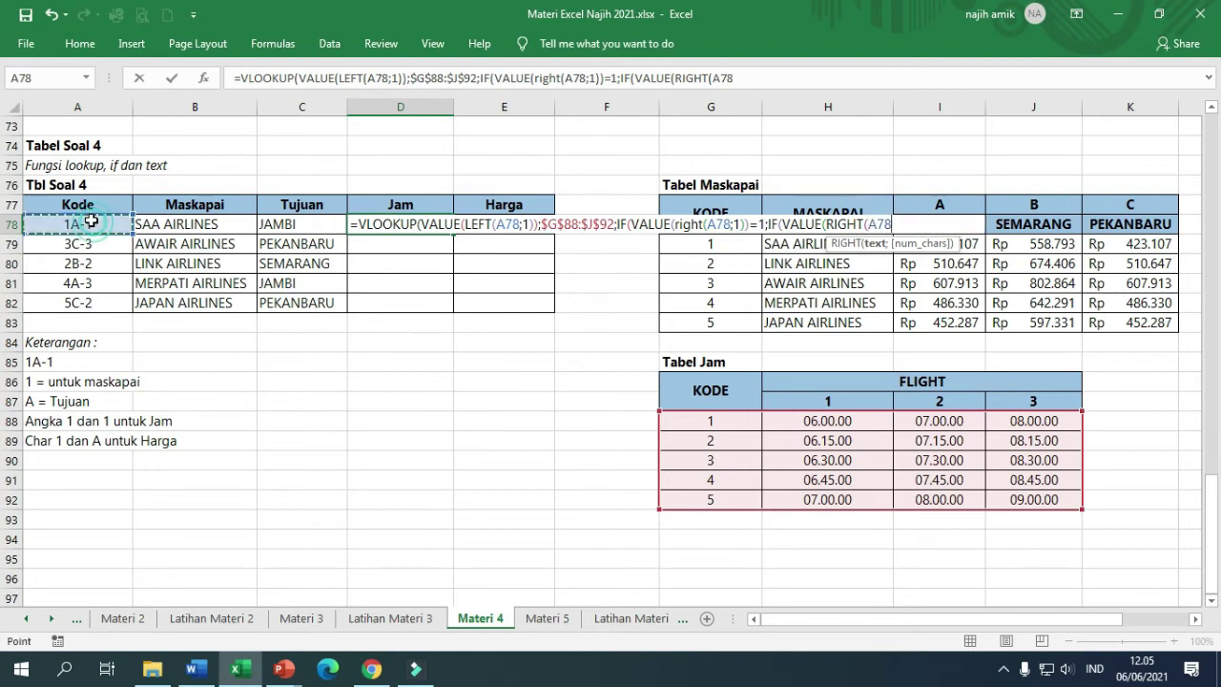
pyautogui.write(';1')
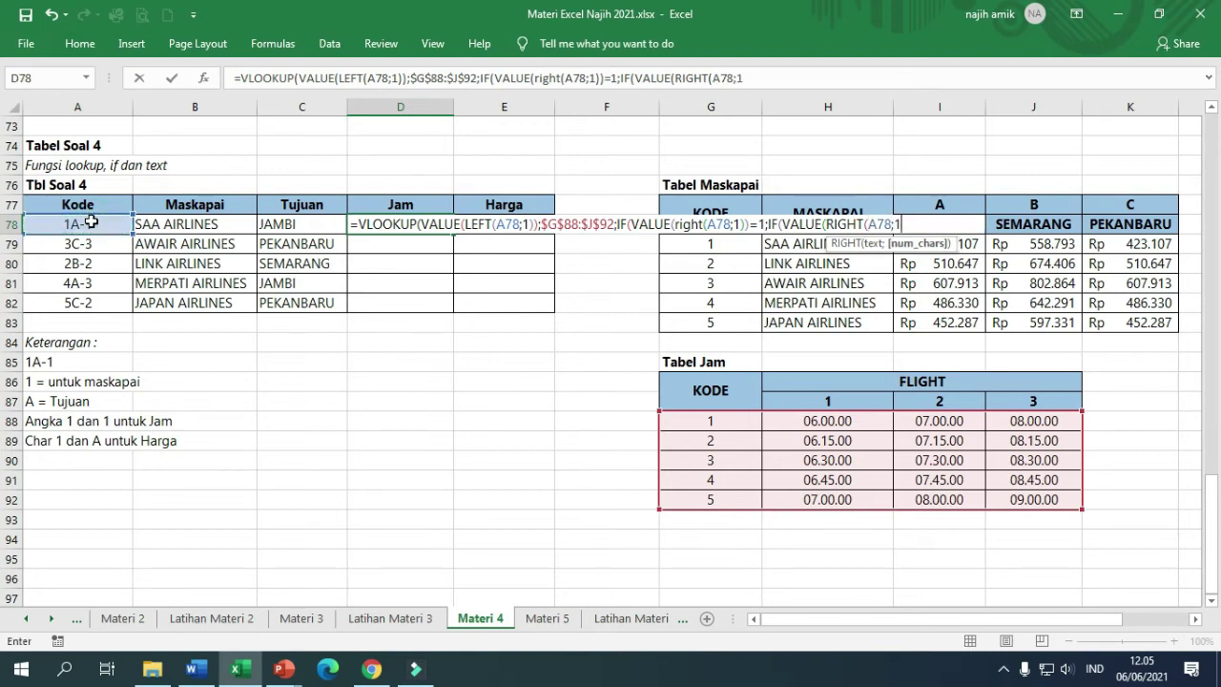
pyautogui.write('))=')
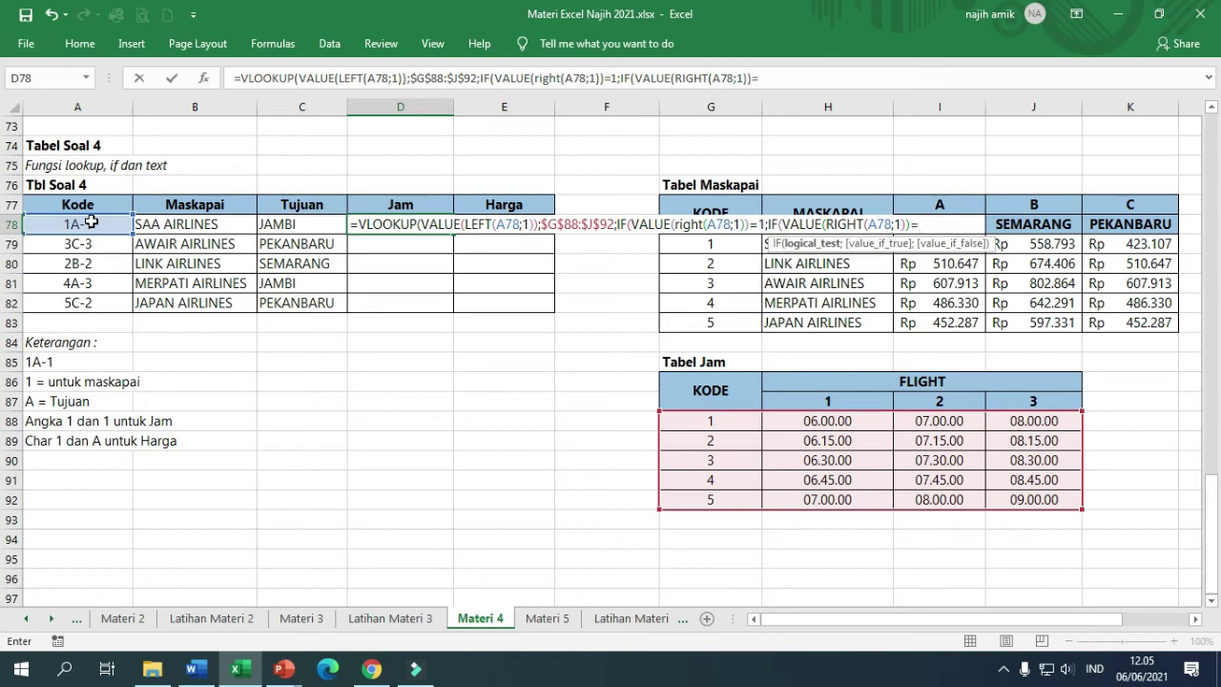
pyautogui.write('2')
pyautogui.click(936, 225)
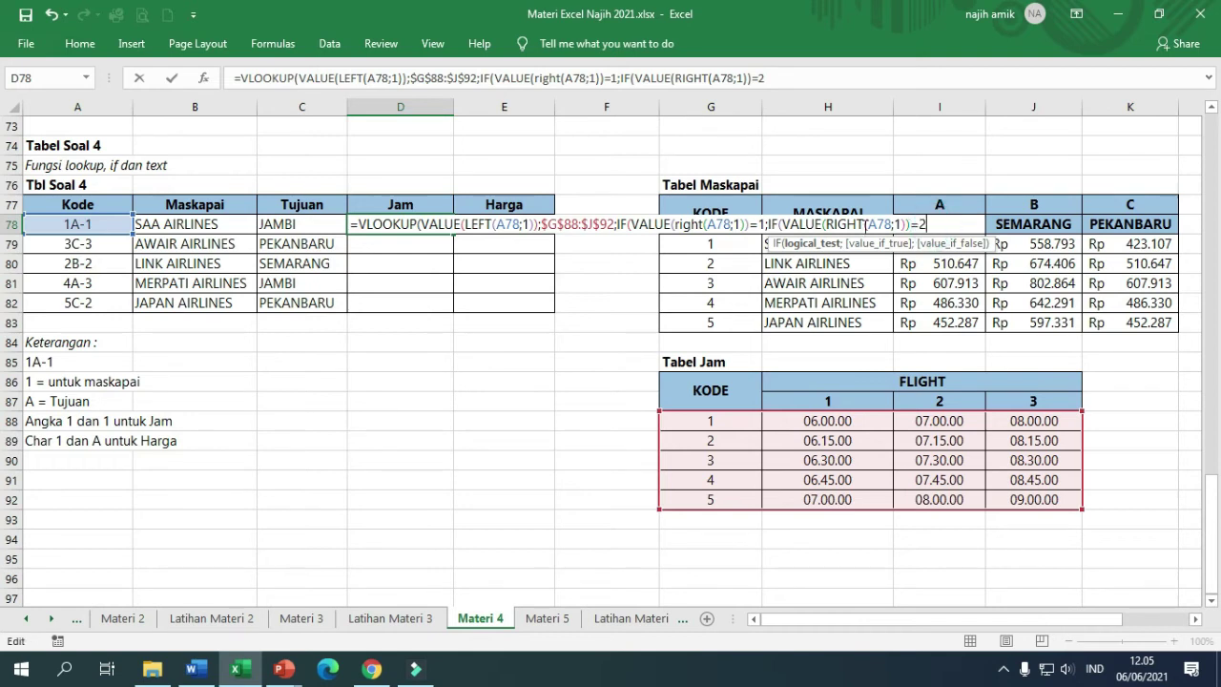
# Step: Insert 2 as the first IF's value-if-true, making the second IF its value-if-false
pyautogui.click(769, 225)
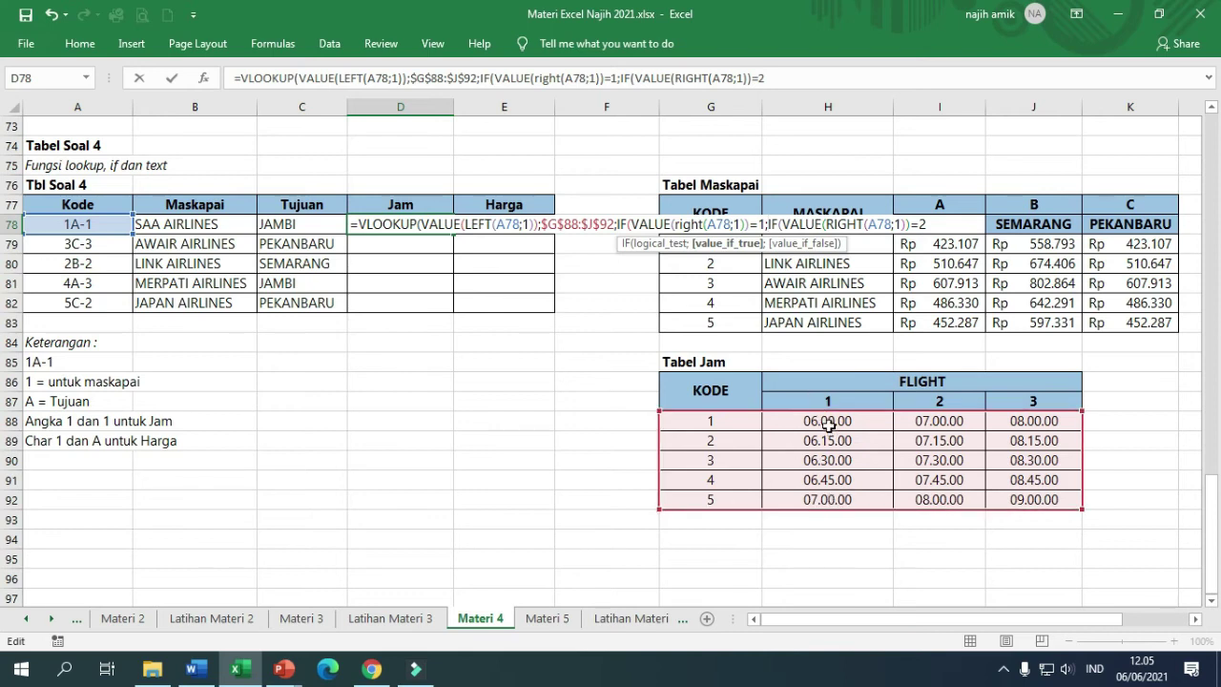
pyautogui.write('2')
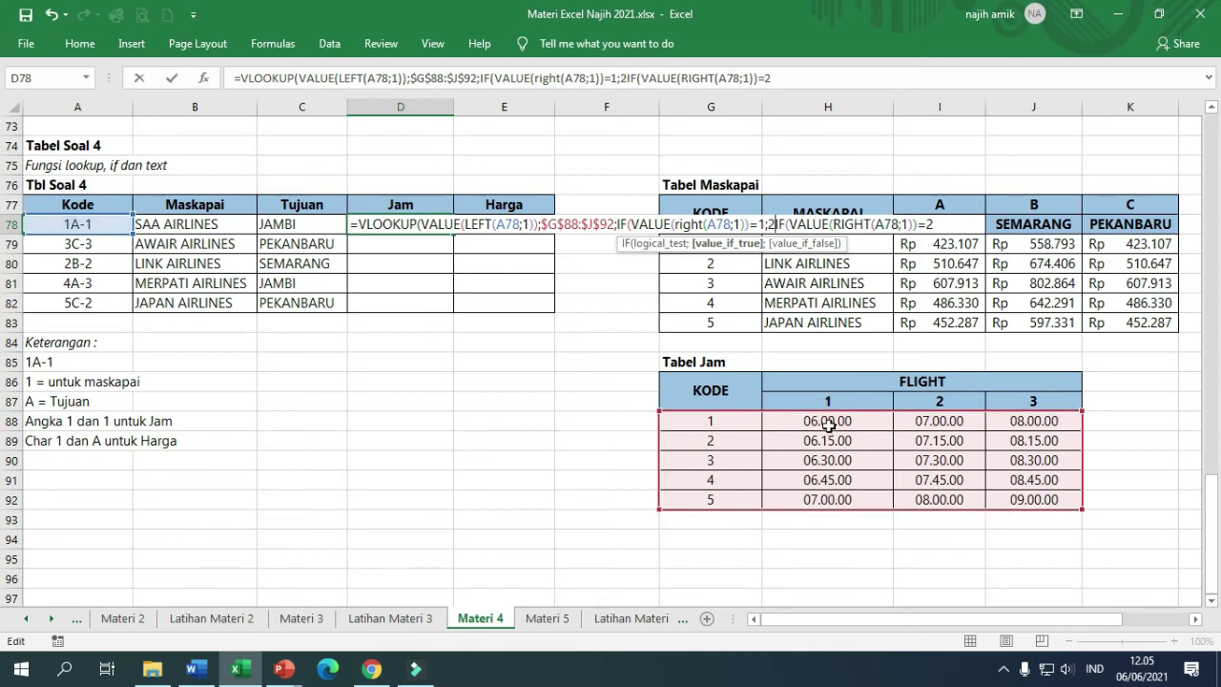
pyautogui.write(';')
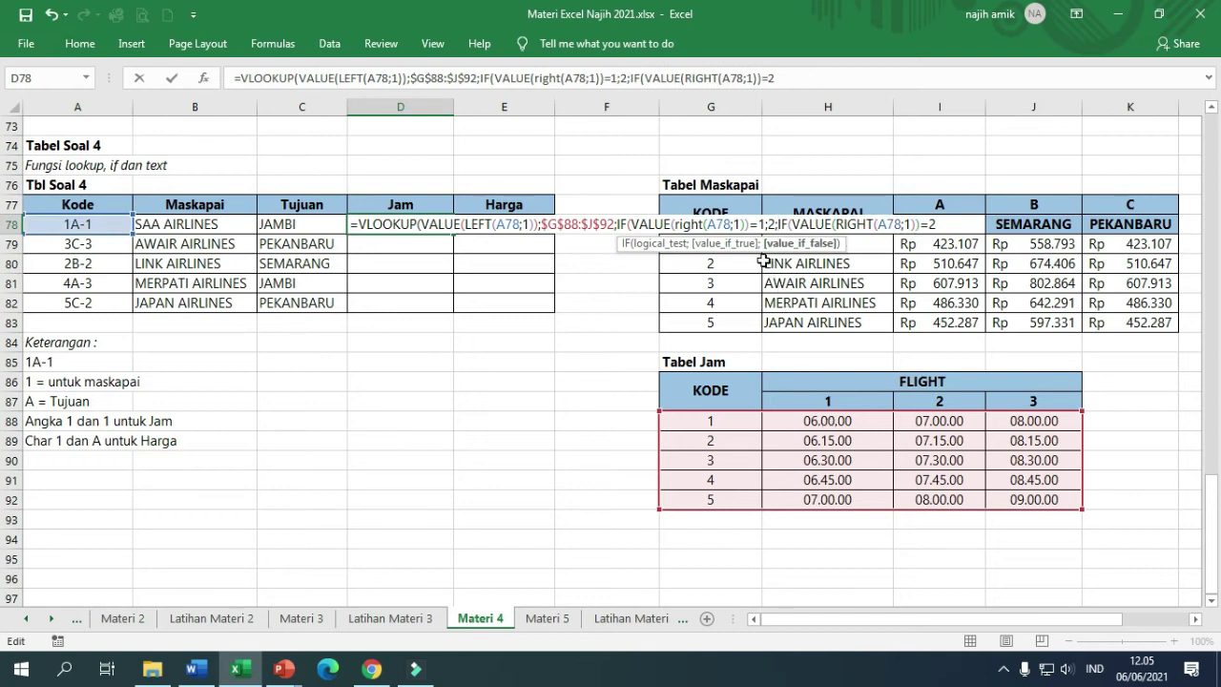
pyautogui.click(764, 227)
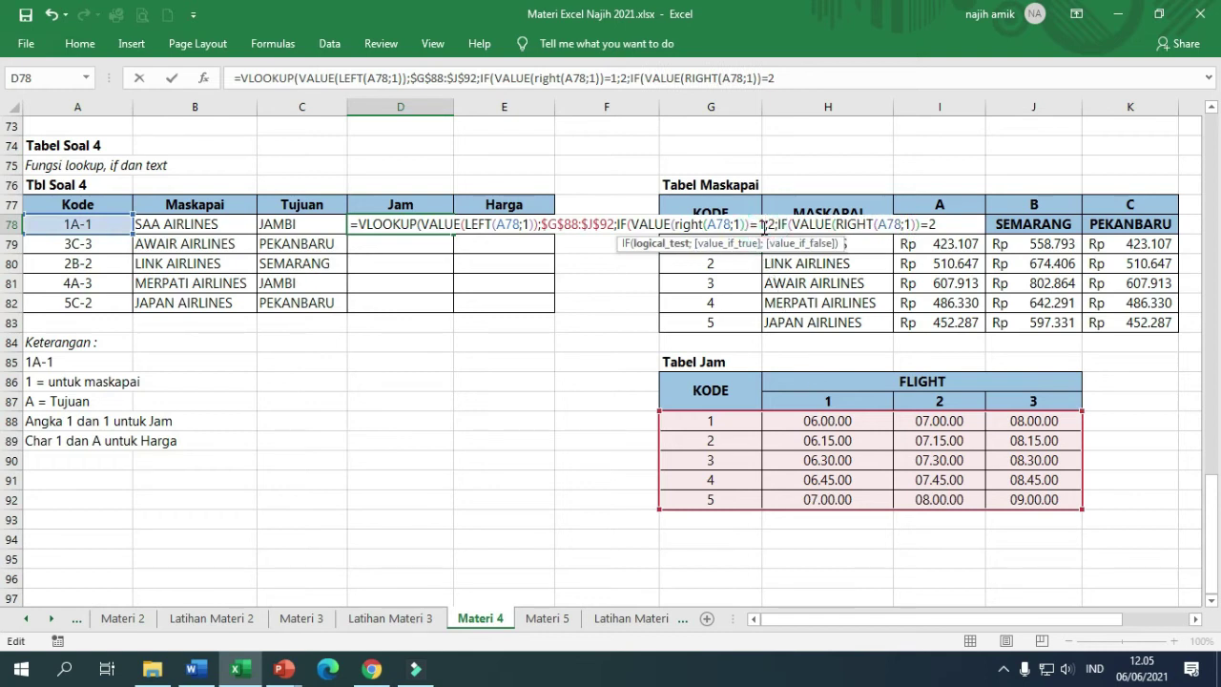
pyautogui.click(774, 226)
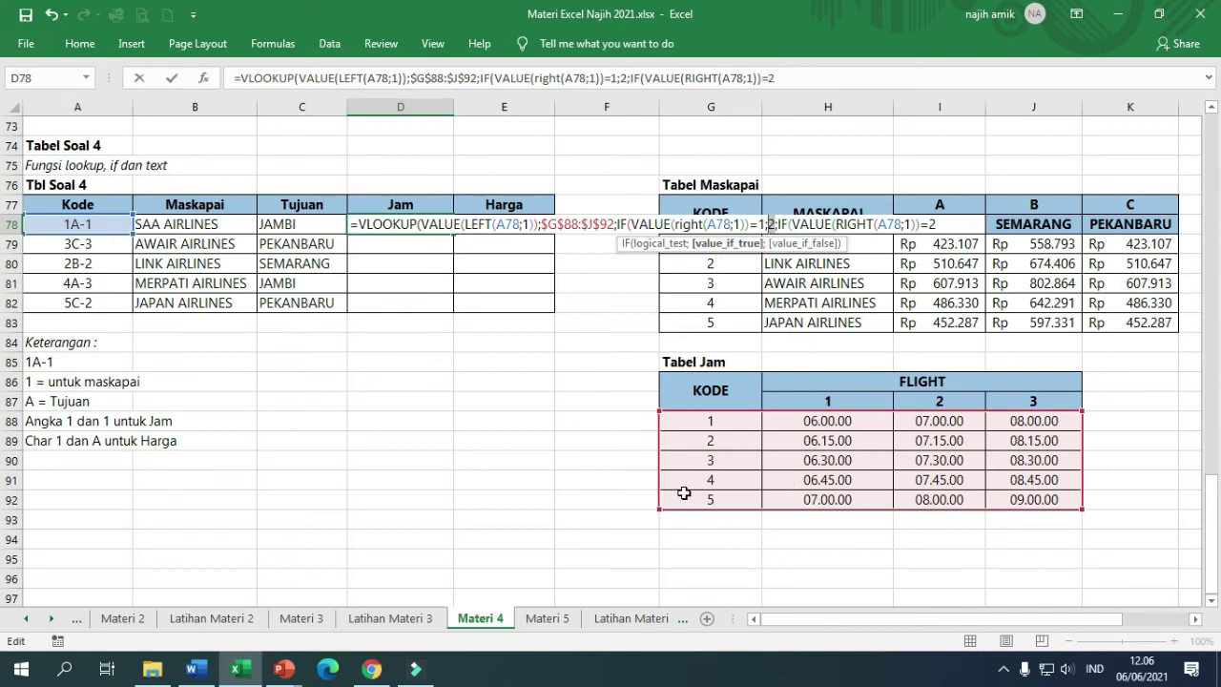
pyautogui.click(776, 223)
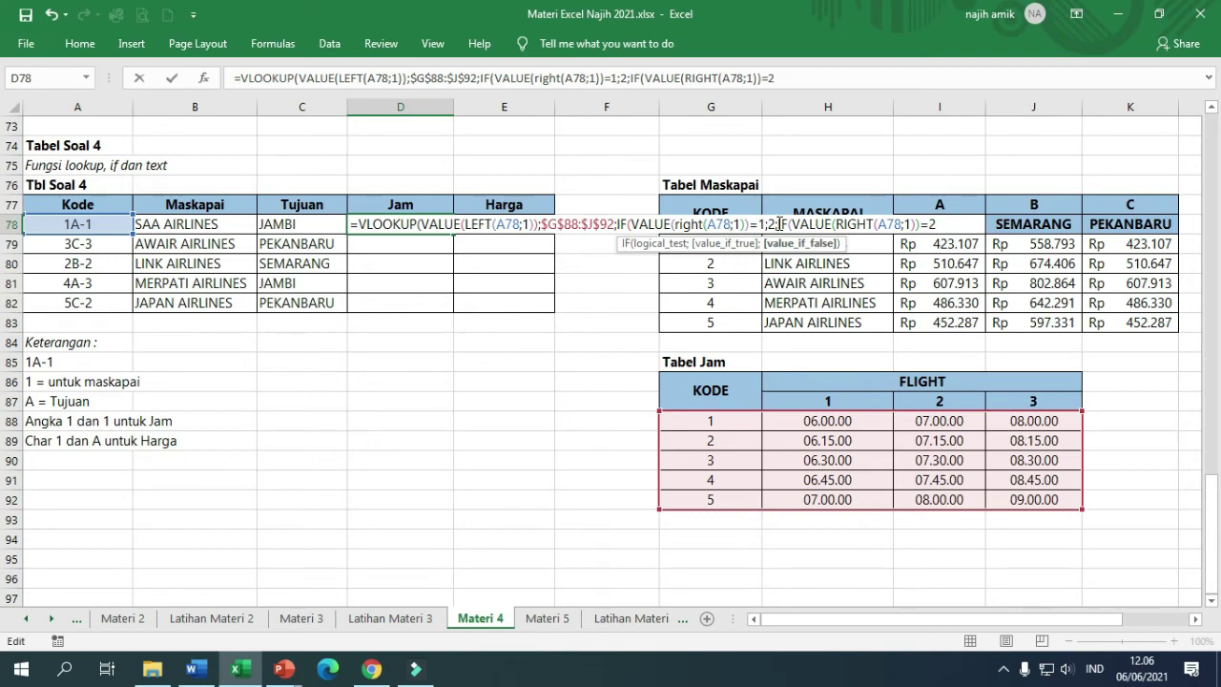
# Step: Give the nested IF 3 as value-if-true and 4 as value-if-false, and close both IF functions
pyautogui.click(957, 223)
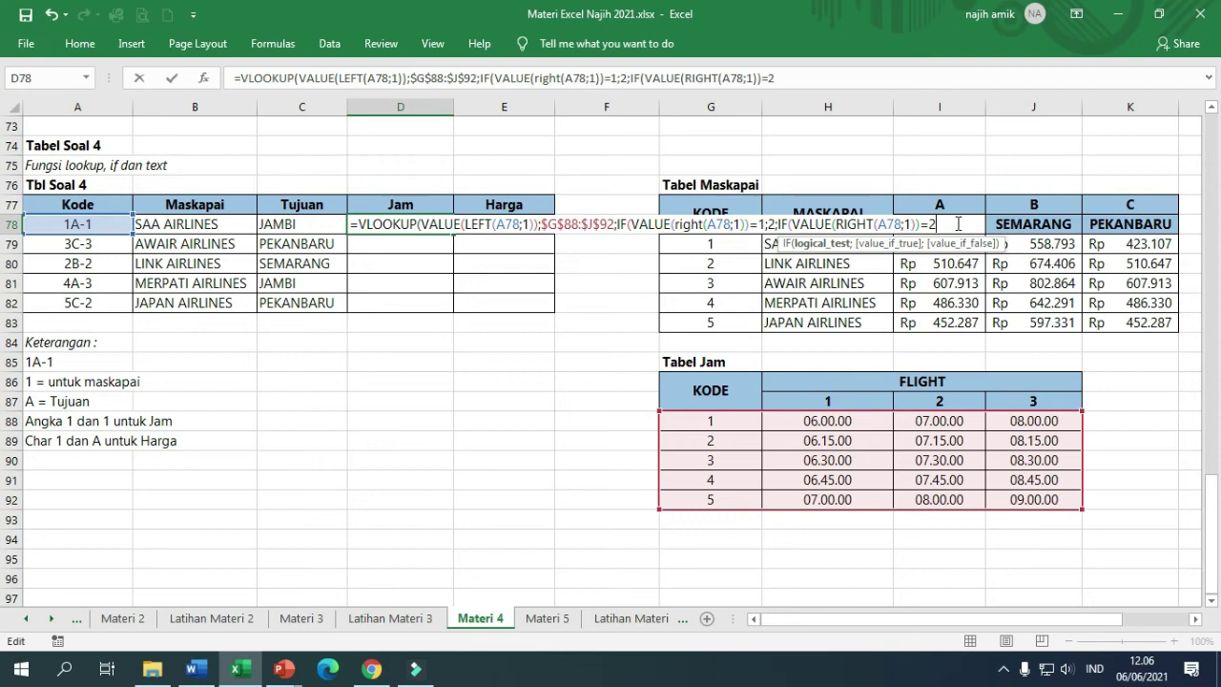
pyautogui.write(';')
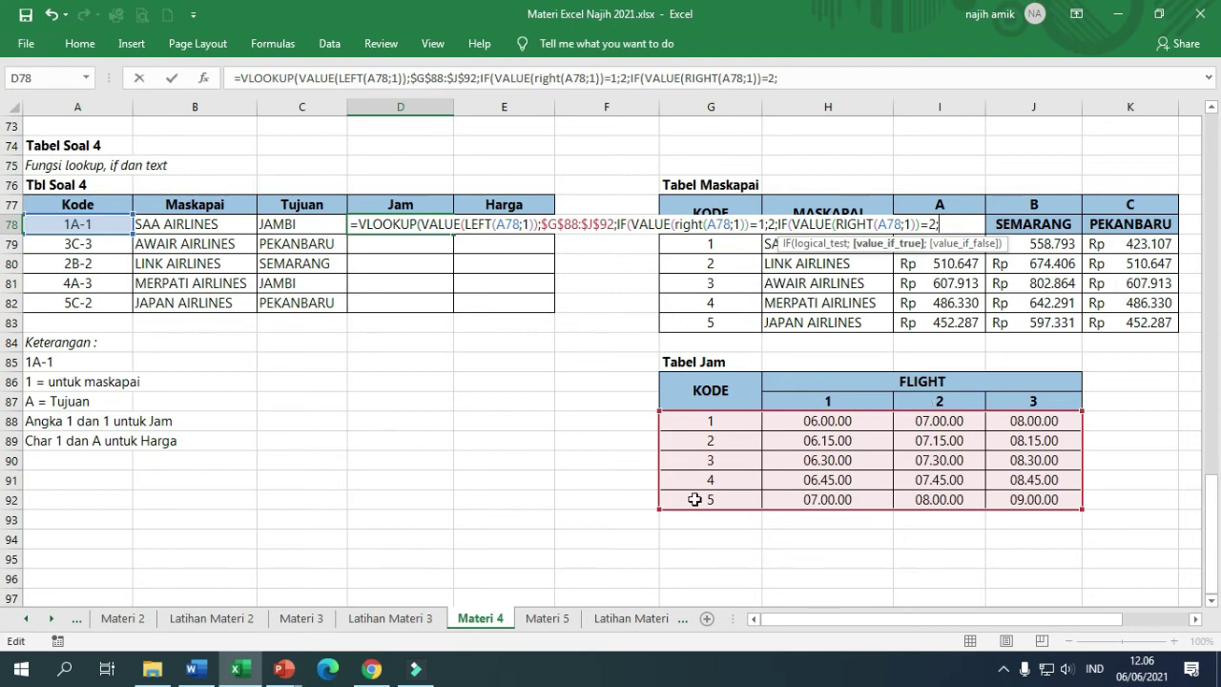
pyautogui.write('3;')
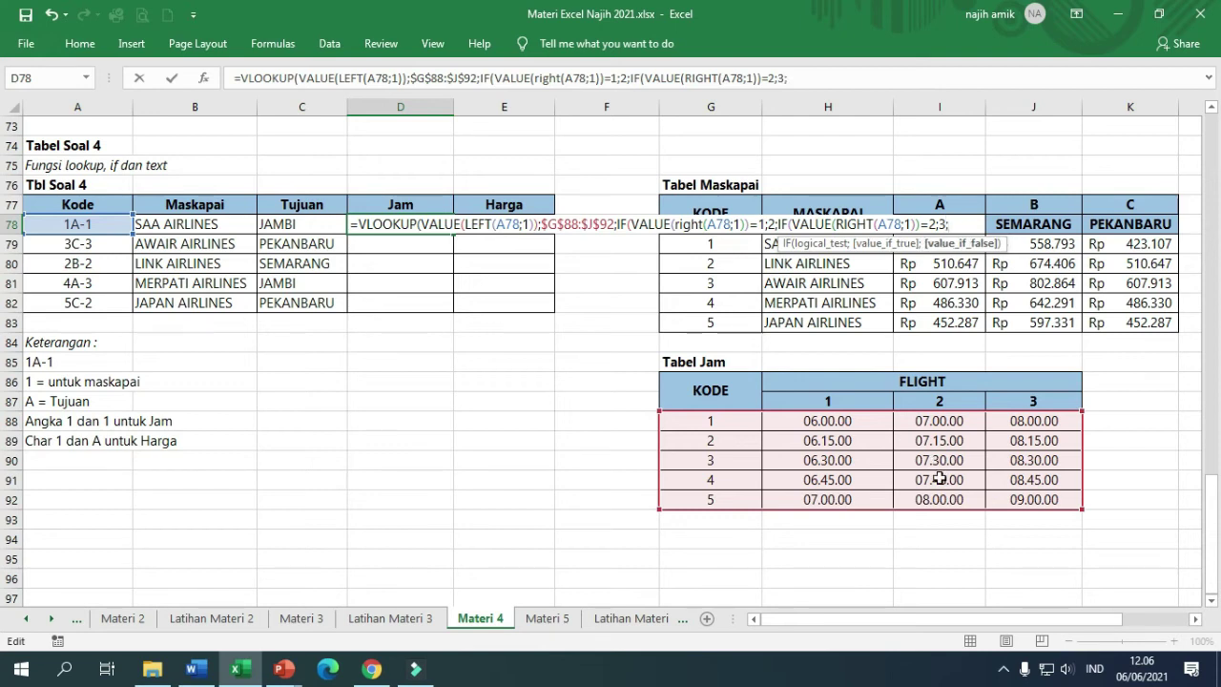
pyautogui.write('4')
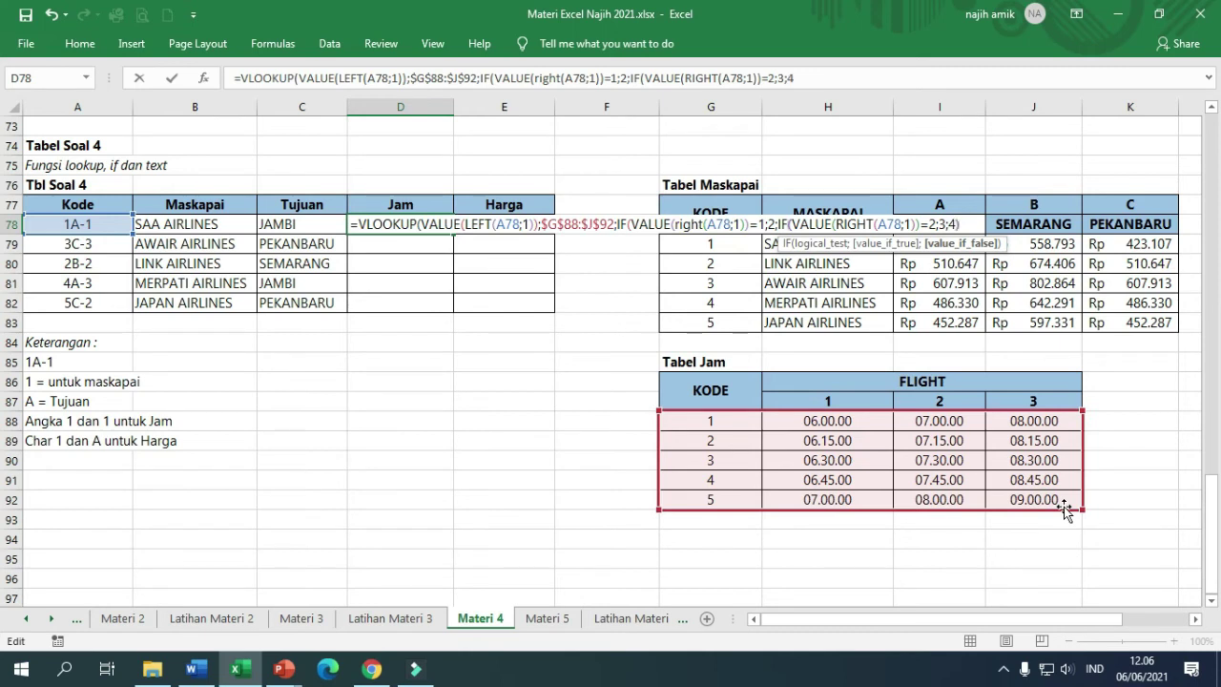
pyautogui.write('))')
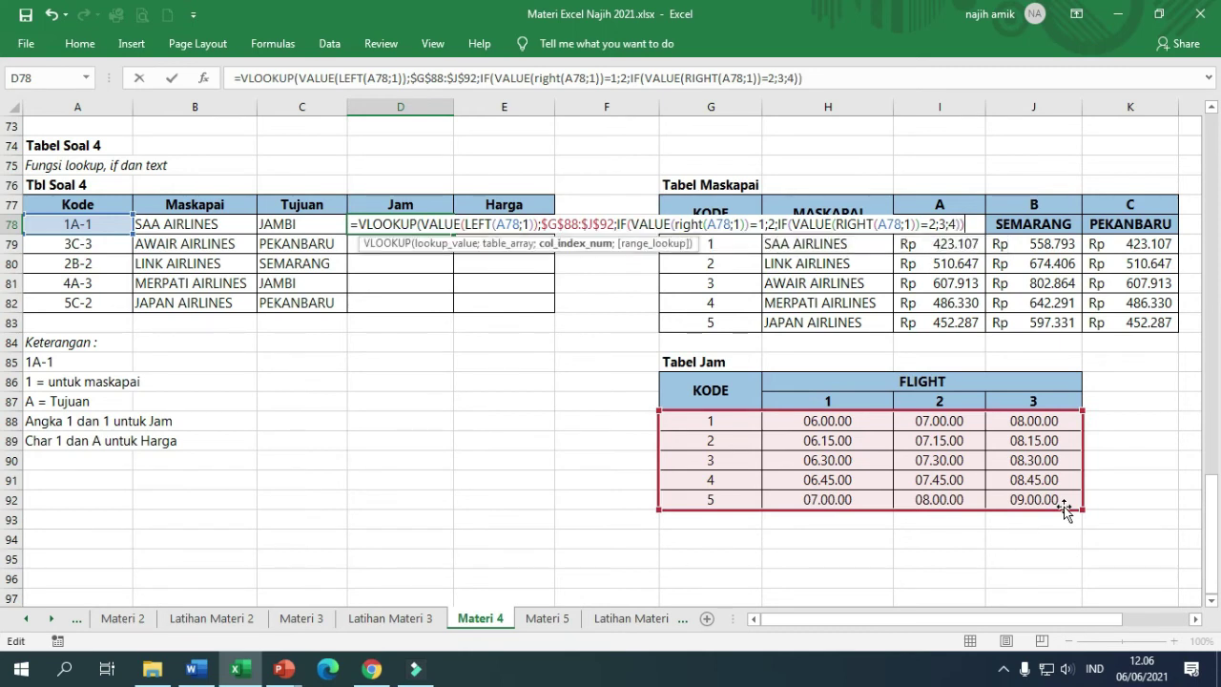
# Step: Set the VLOOKUP's range lookup to 0 for an exact match and enter the finished formula in D78
pyautogui.write(';')
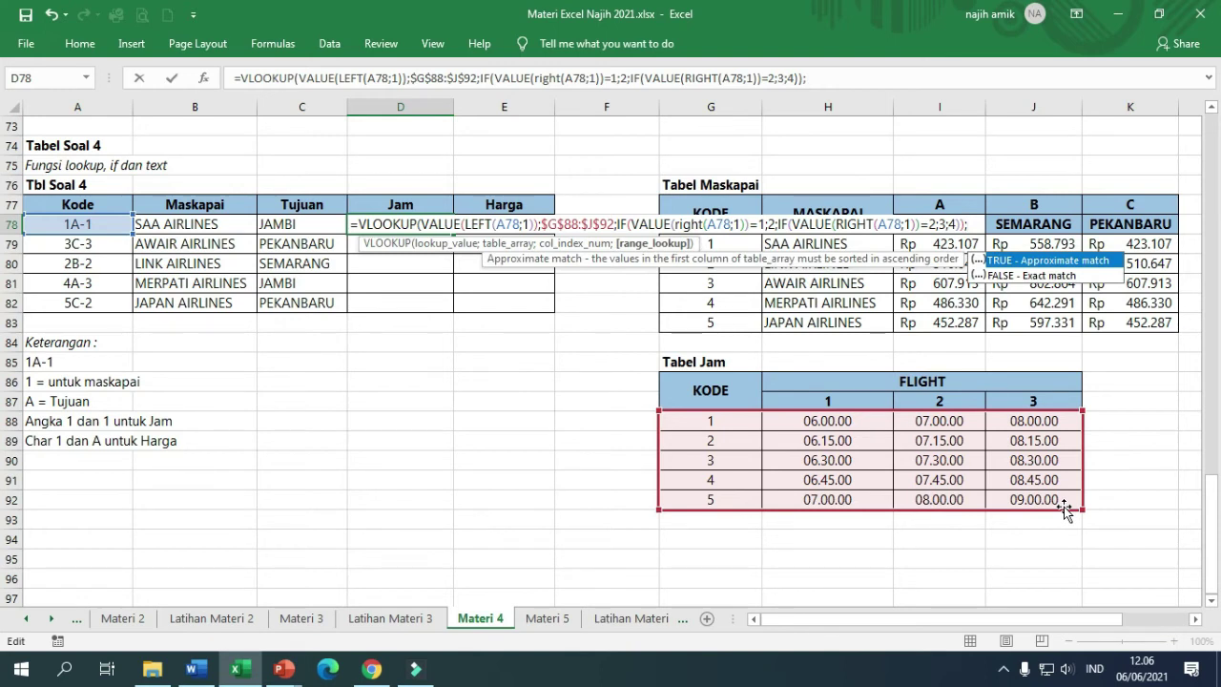
pyautogui.write('0)')
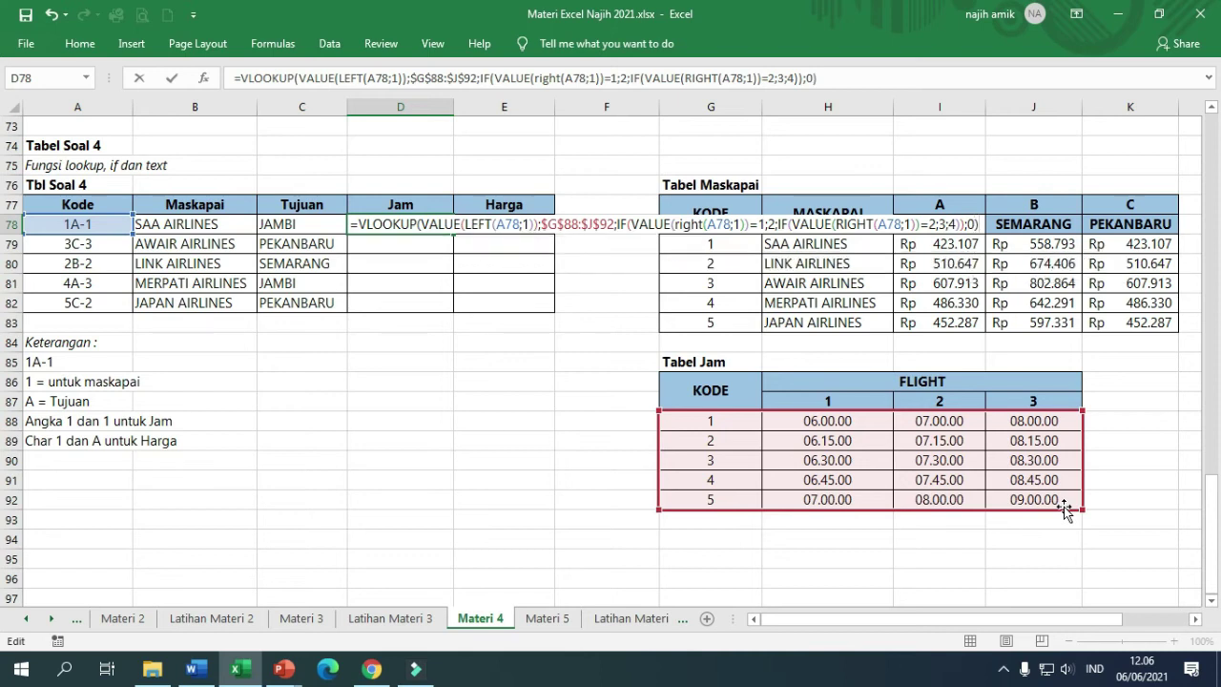
pyautogui.press('Return')
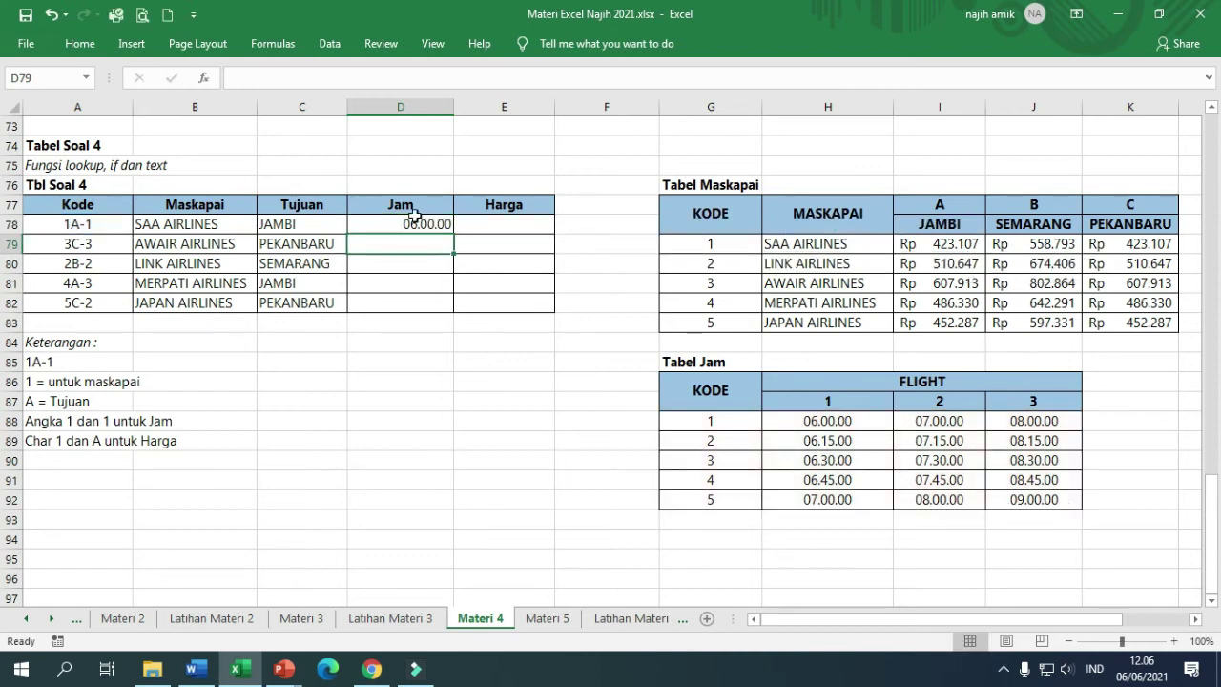
# Step: Copy the Jam formula from D78 down through D82 and check the number format of those cells
pyautogui.click(443, 233)
pyautogui.moveTo(453, 233); pyautogui.dragTo(456, 307)
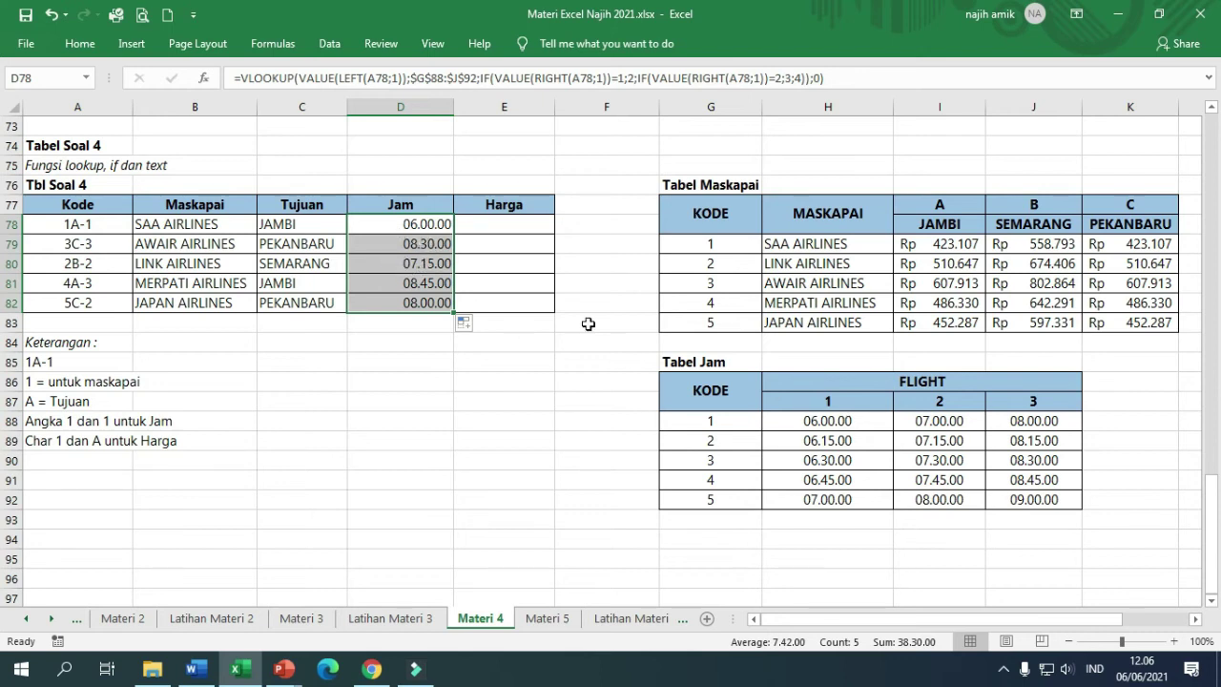
pyautogui.rightClick(389, 243)
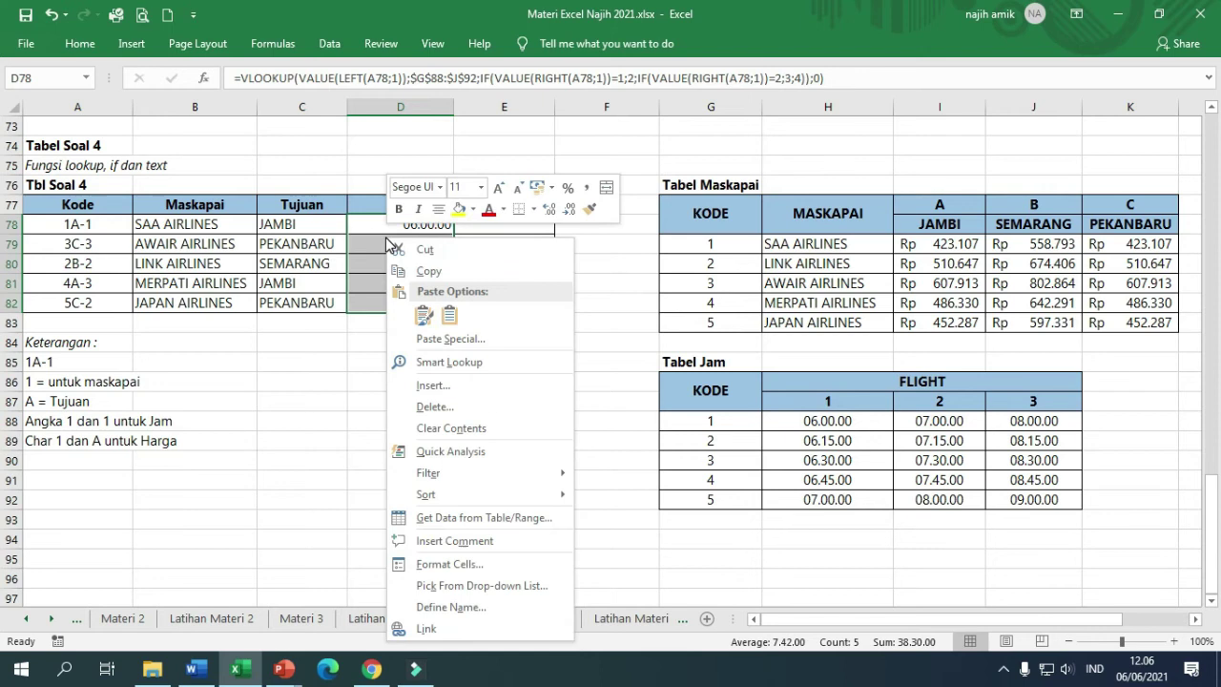
pyautogui.click(490, 569)
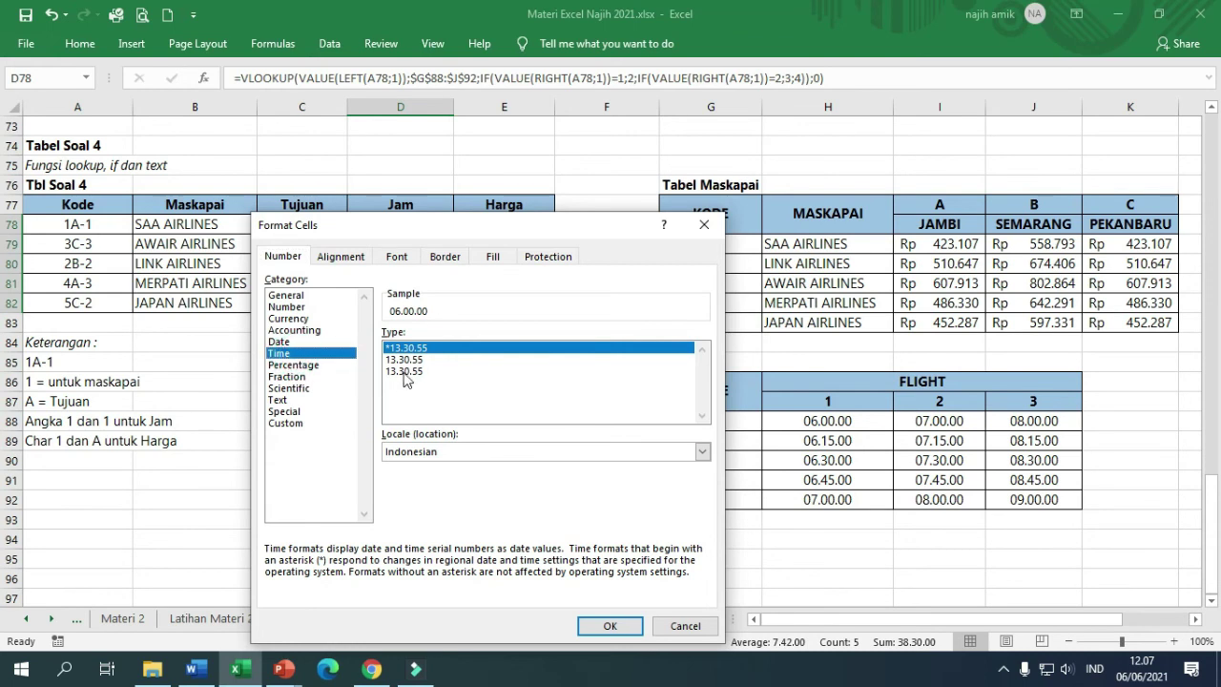
pyautogui.click(683, 625)
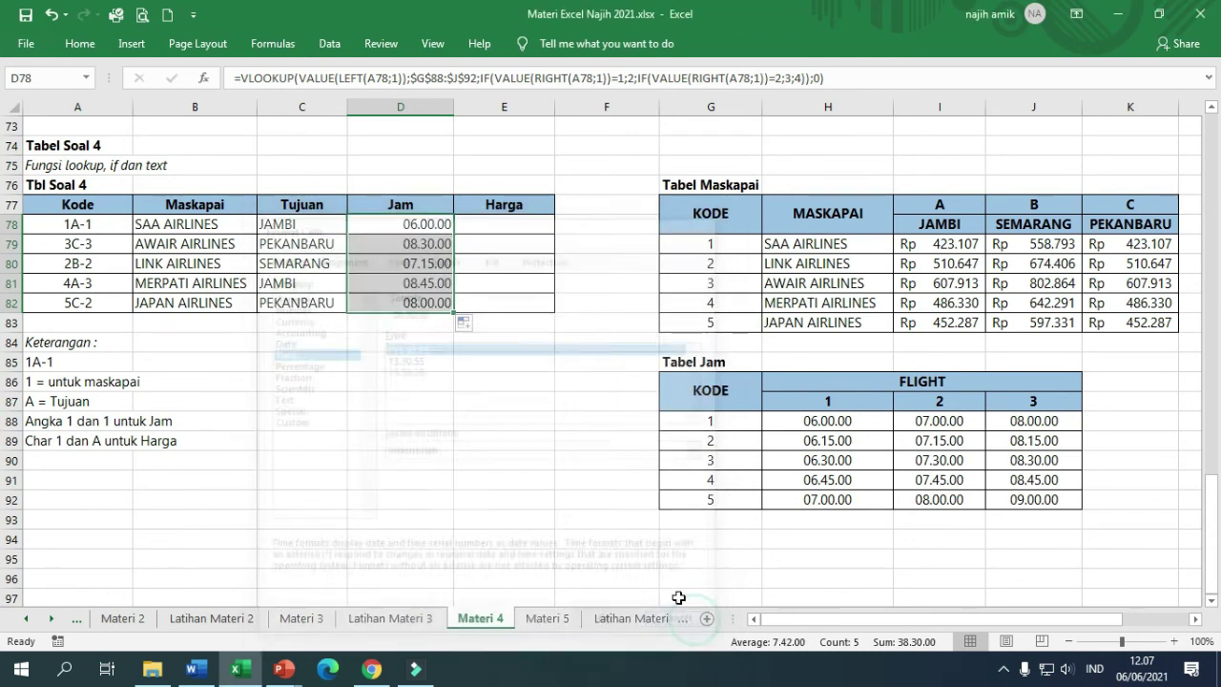
# Step: Examine how the airline names and destination columns in Tabel Maskapai determine the price for the Harga column
pyautogui.click(495, 221)
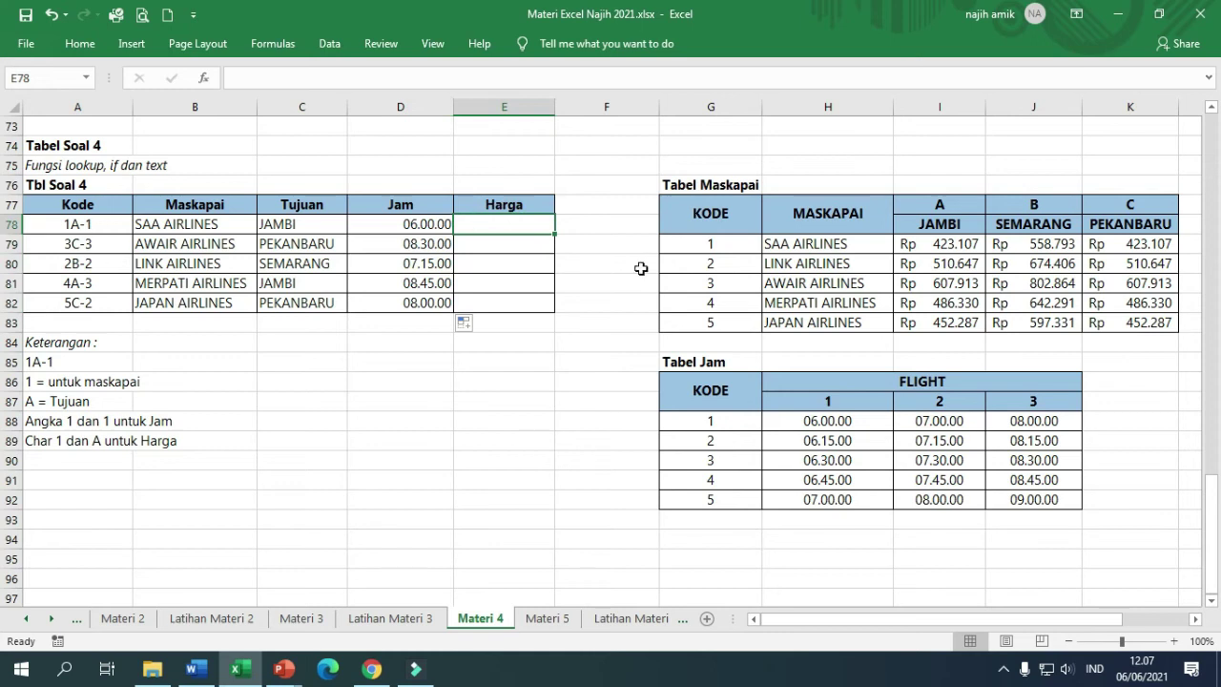
pyautogui.click(944, 242)
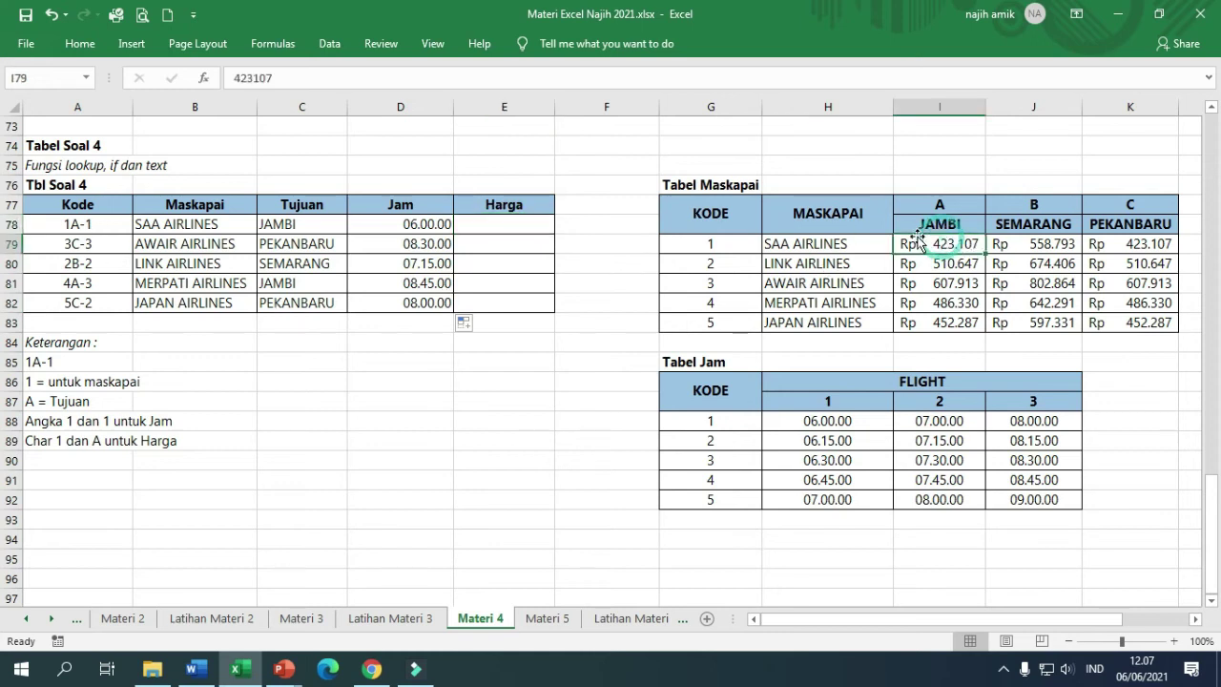
pyautogui.click(843, 245)
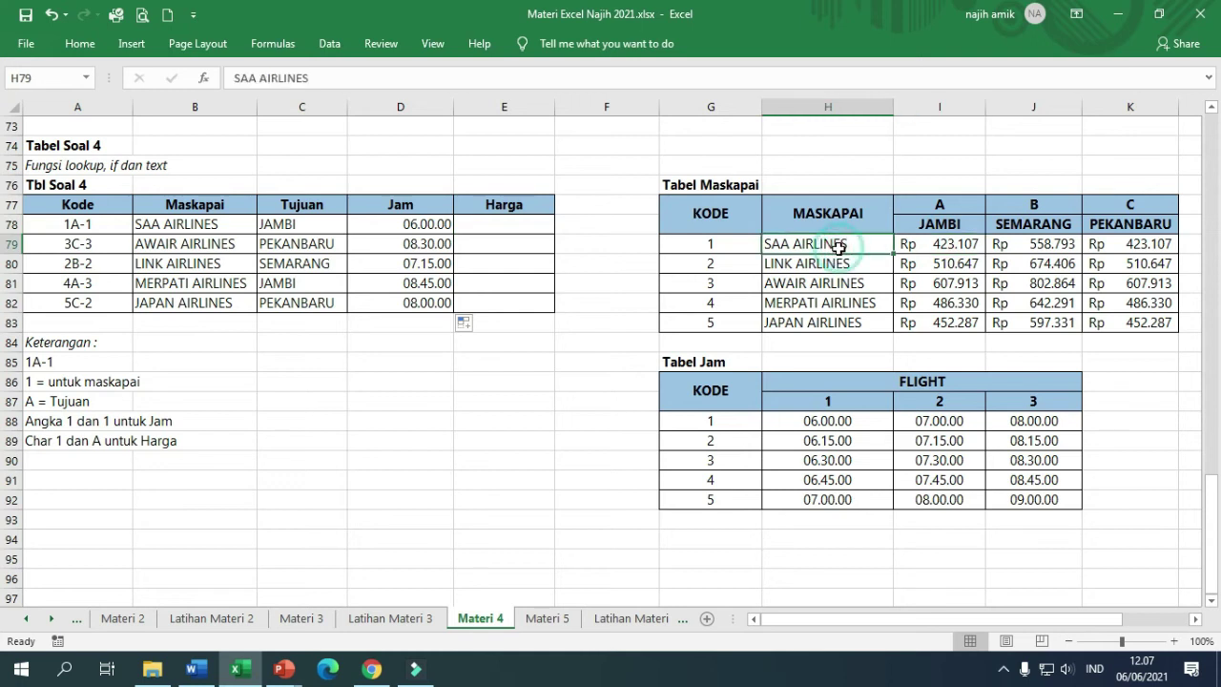
pyautogui.click(947, 247)
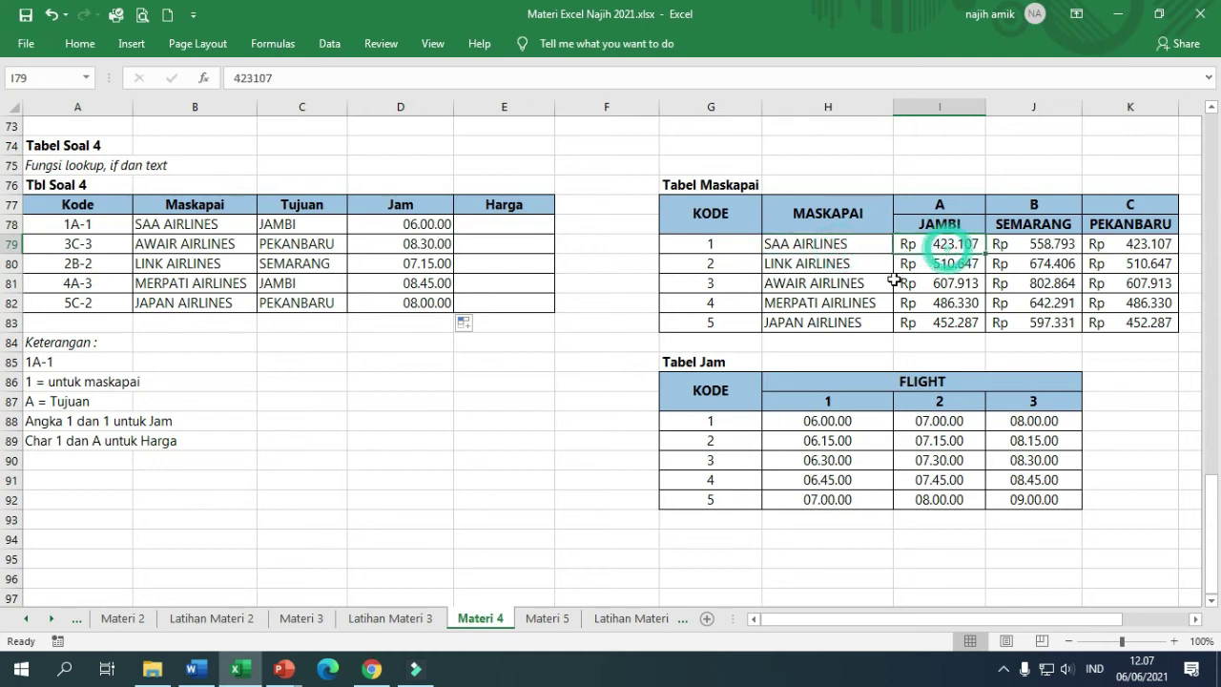
pyautogui.click(831, 267)
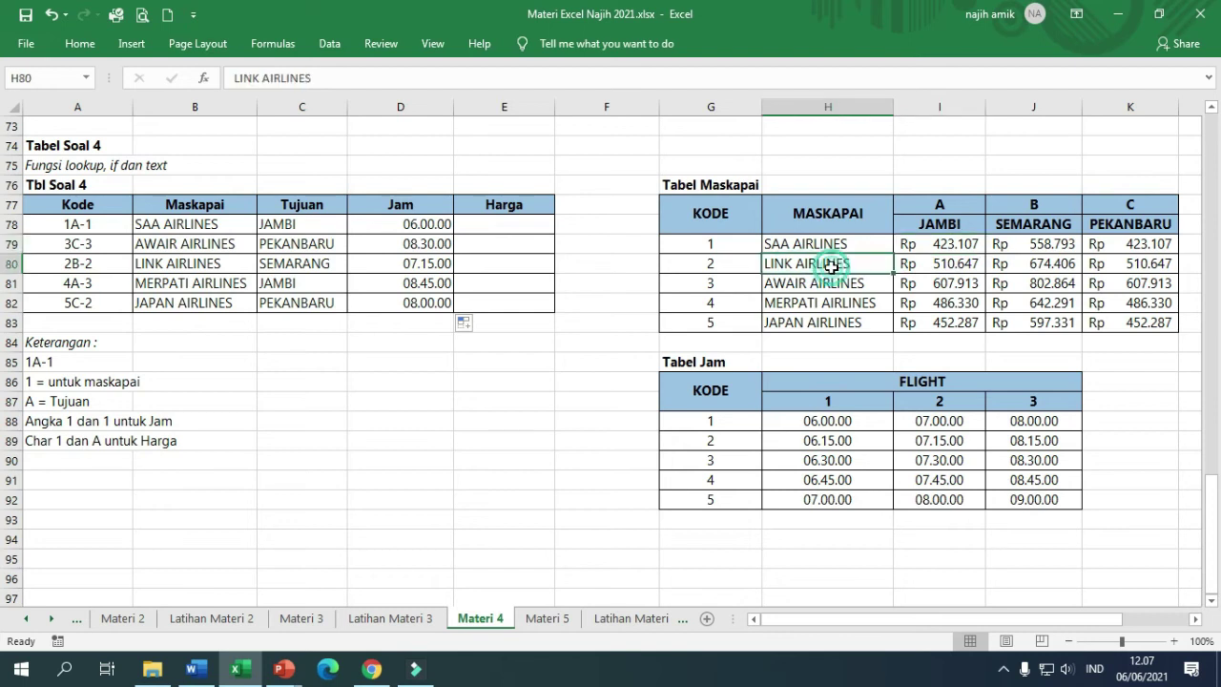
pyautogui.click(1035, 267)
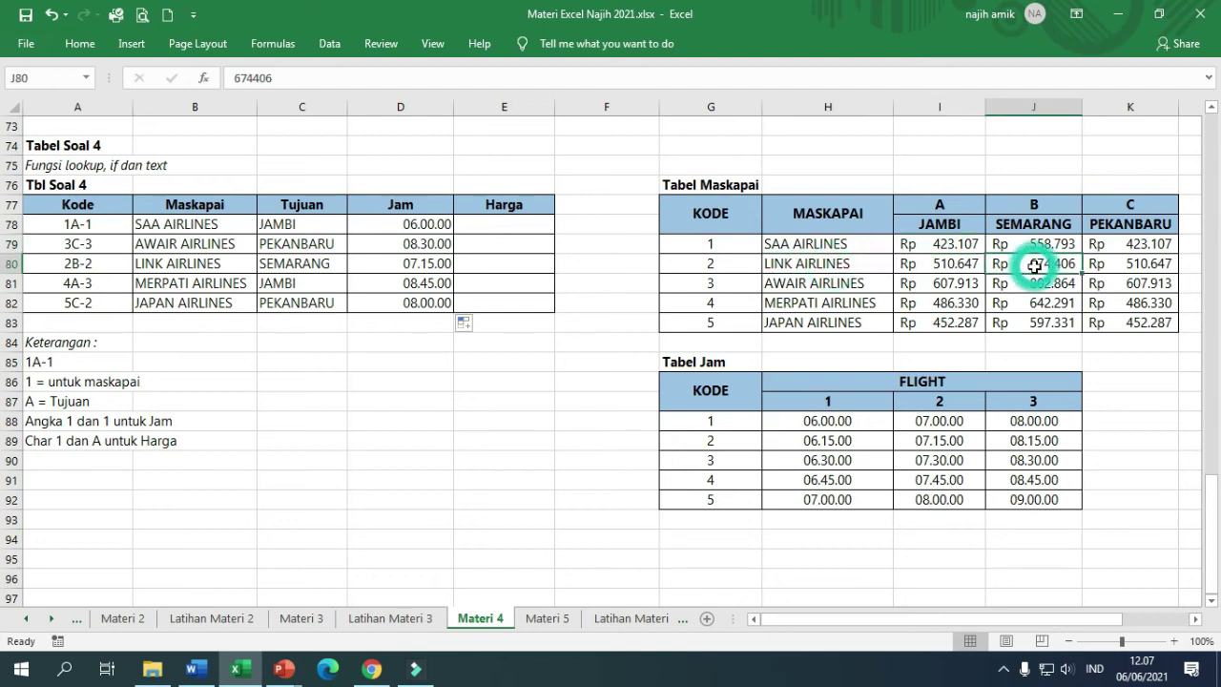
pyautogui.click(505, 223)
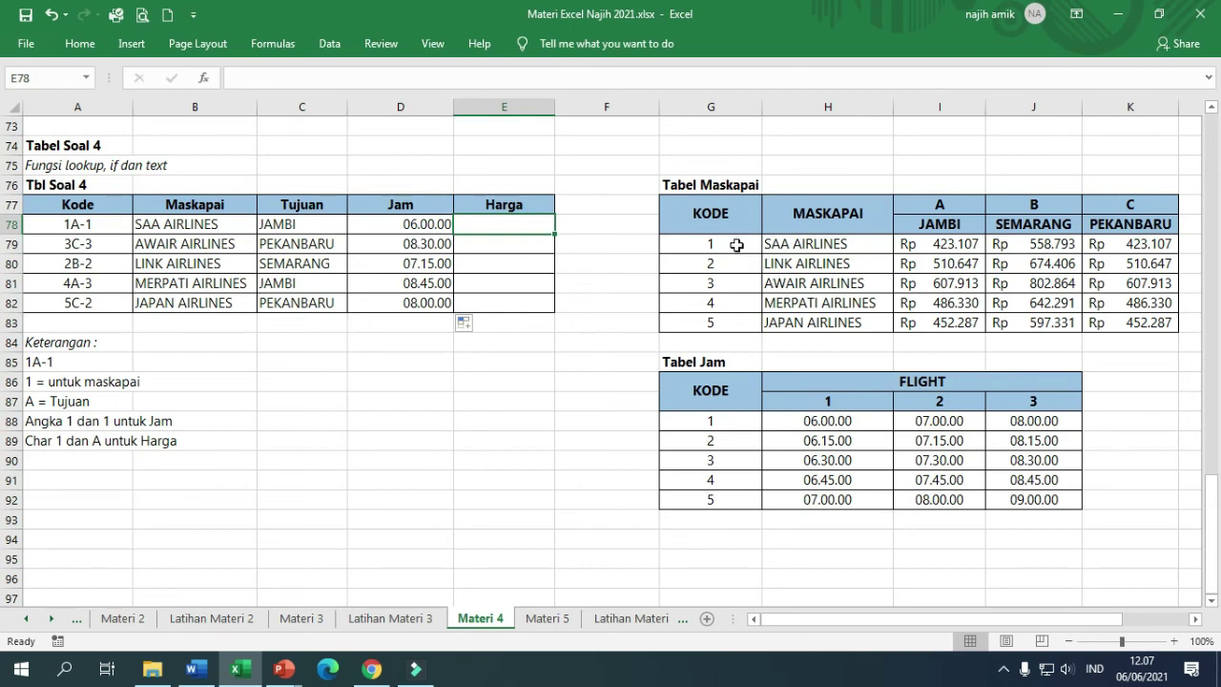
pyautogui.moveTo(739, 245); pyautogui.dragTo(748, 335)
pyautogui.moveTo(839, 244); pyautogui.dragTo(837, 323)
# Step: Start a VLOOKUP in E78 with B78 as lookup value and the absolute range $H$79:$K$83 as table array
pyautogui.click(530, 224)
pyautogui.write('=vlo')
pyautogui.press('Tab')
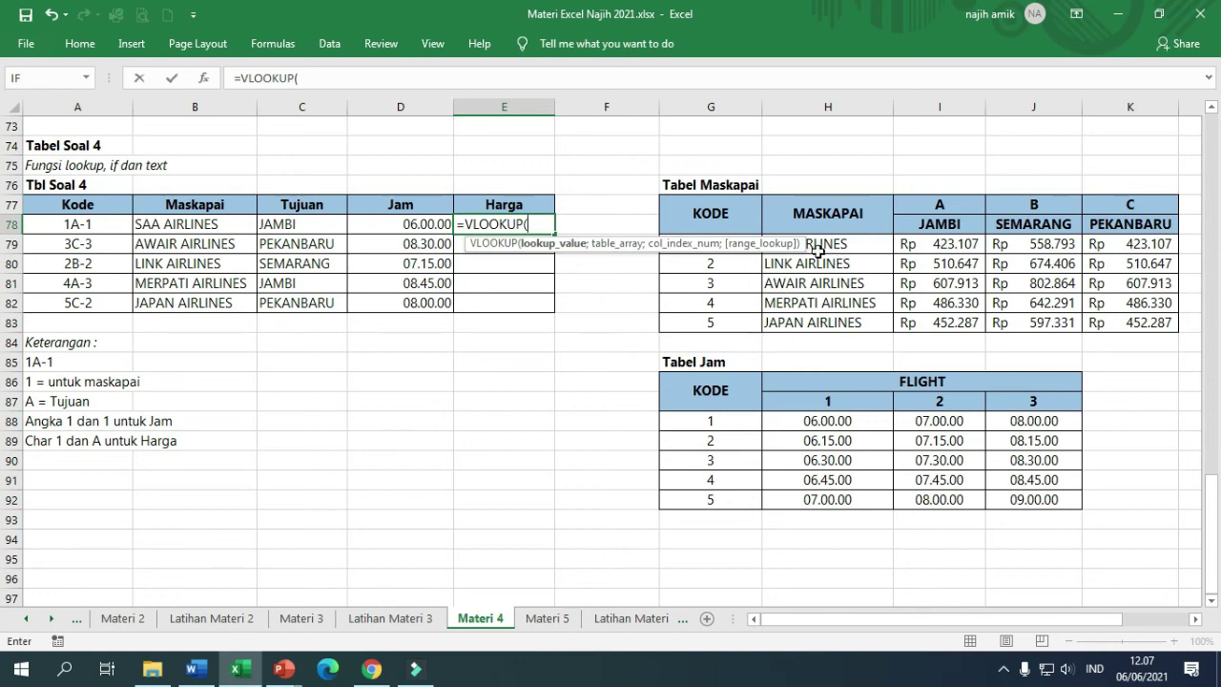
pyautogui.click(182, 224)
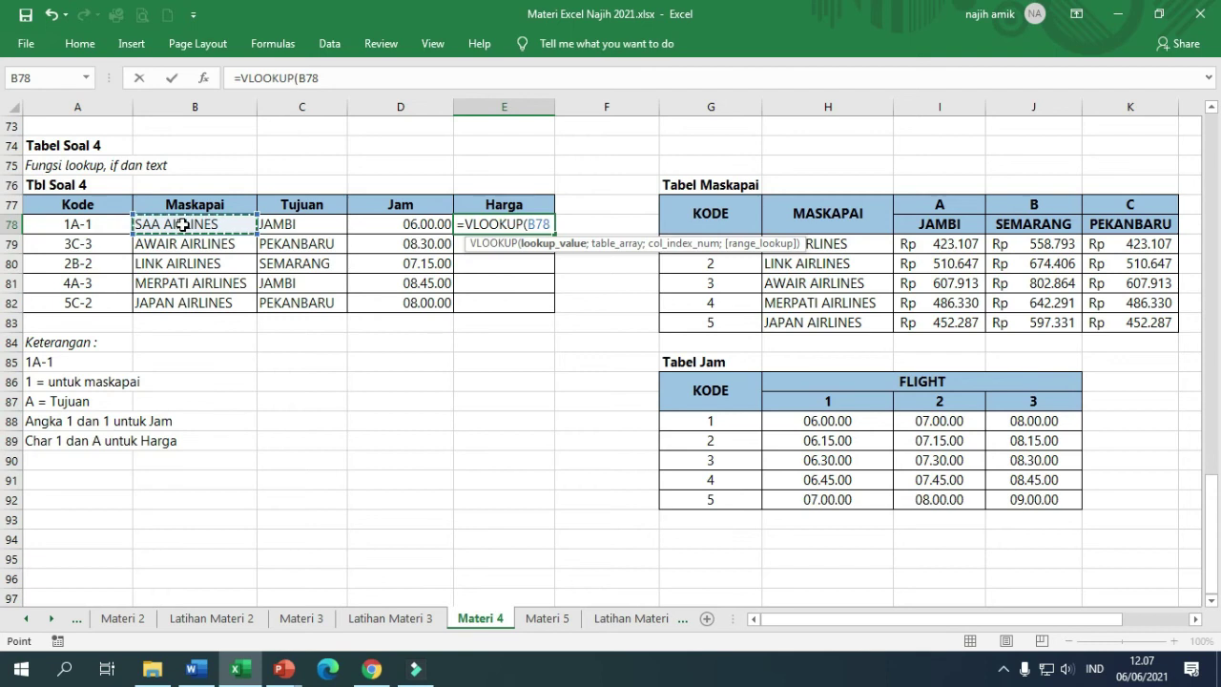
pyautogui.write(';')
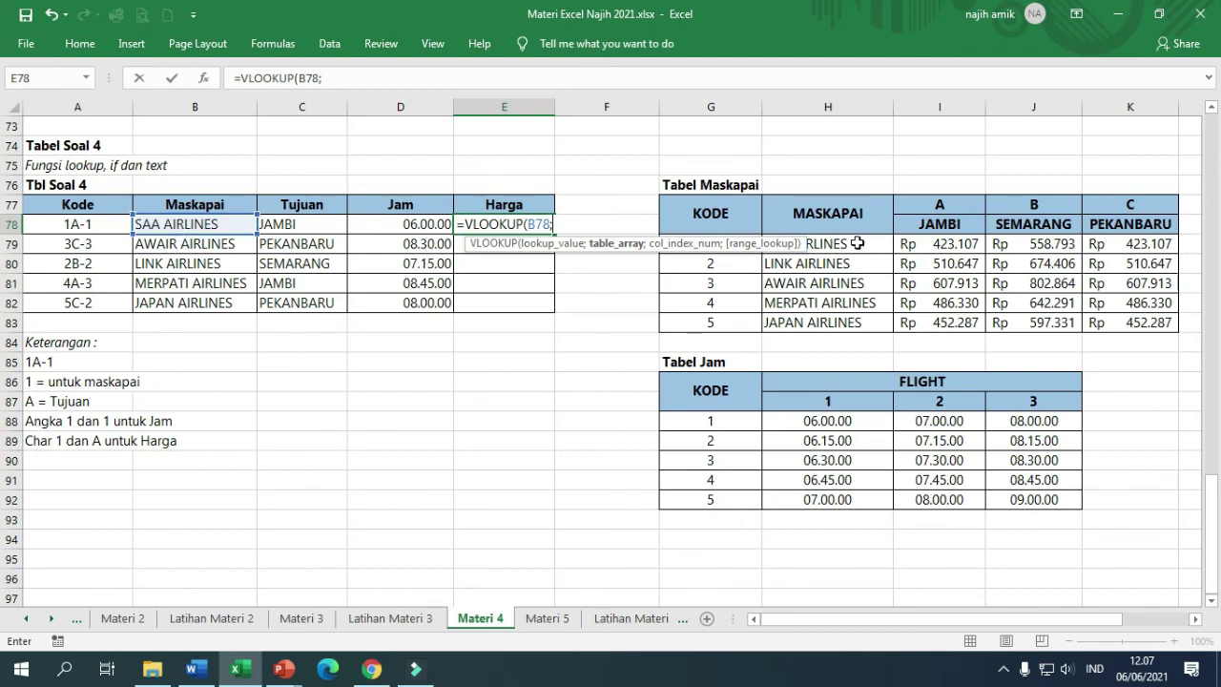
pyautogui.moveTo(857, 243); pyautogui.dragTo(1118, 316)
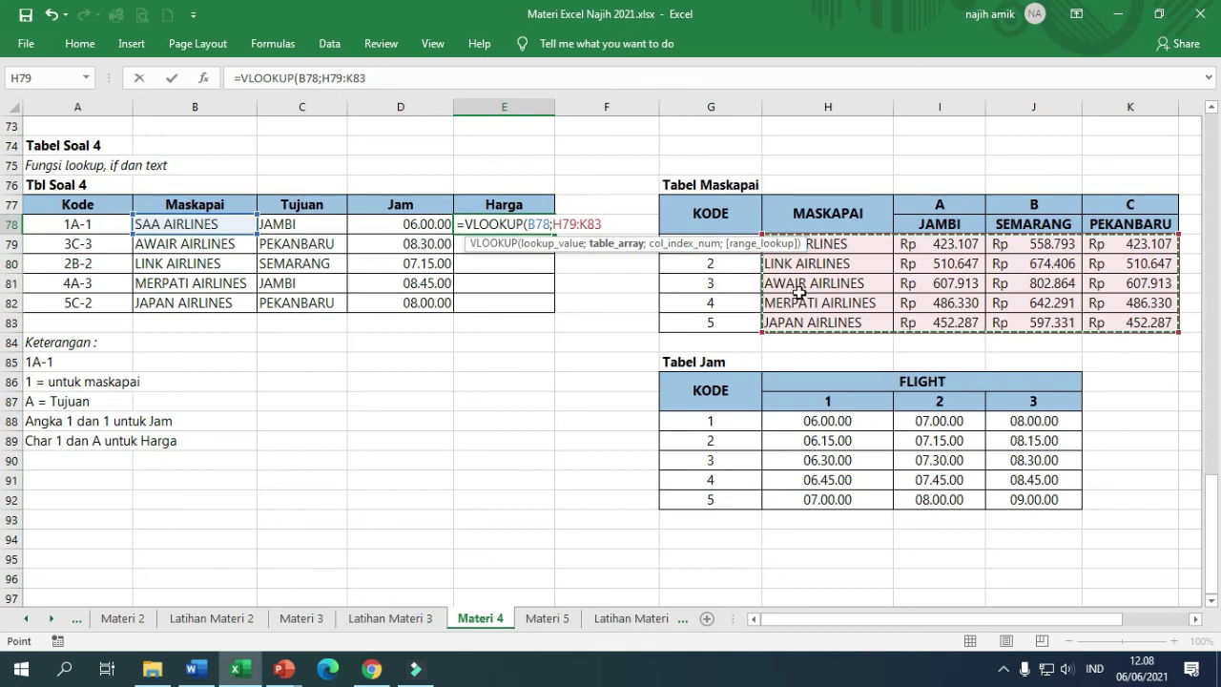
pyautogui.press('F4')
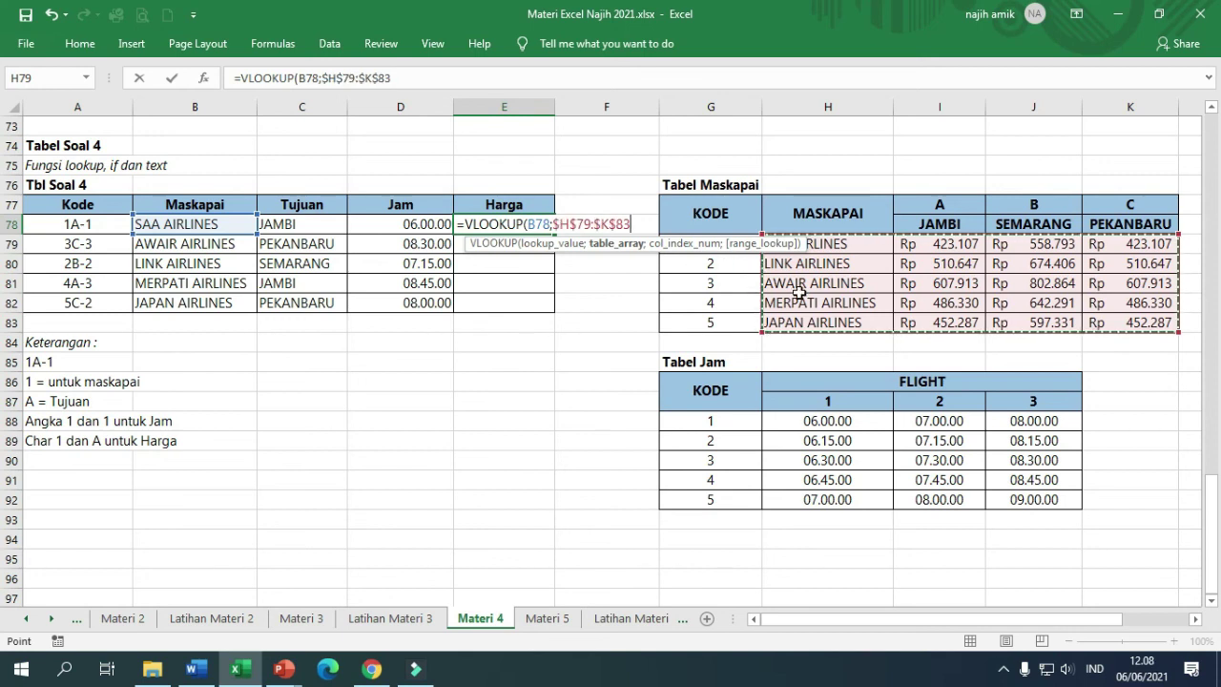
pyautogui.write(';')
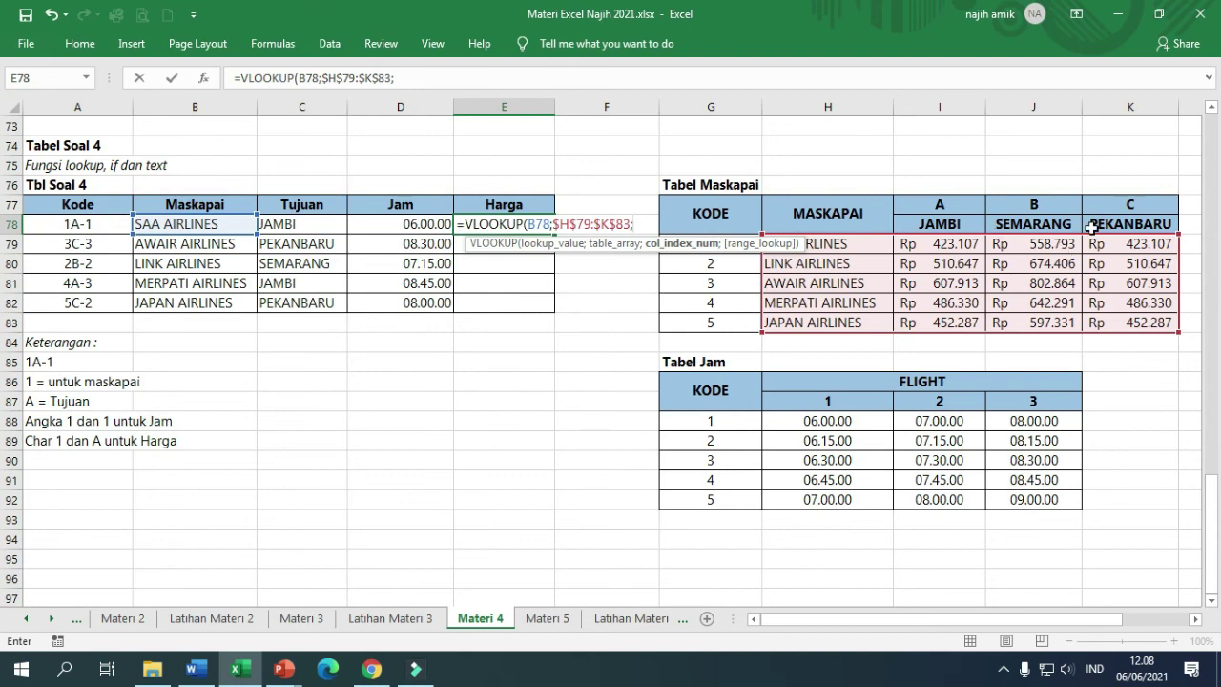
# Step: Begin an IF as the column index that tests C78="Jambi" and returns 2 when true
pyautogui.write('IF(')
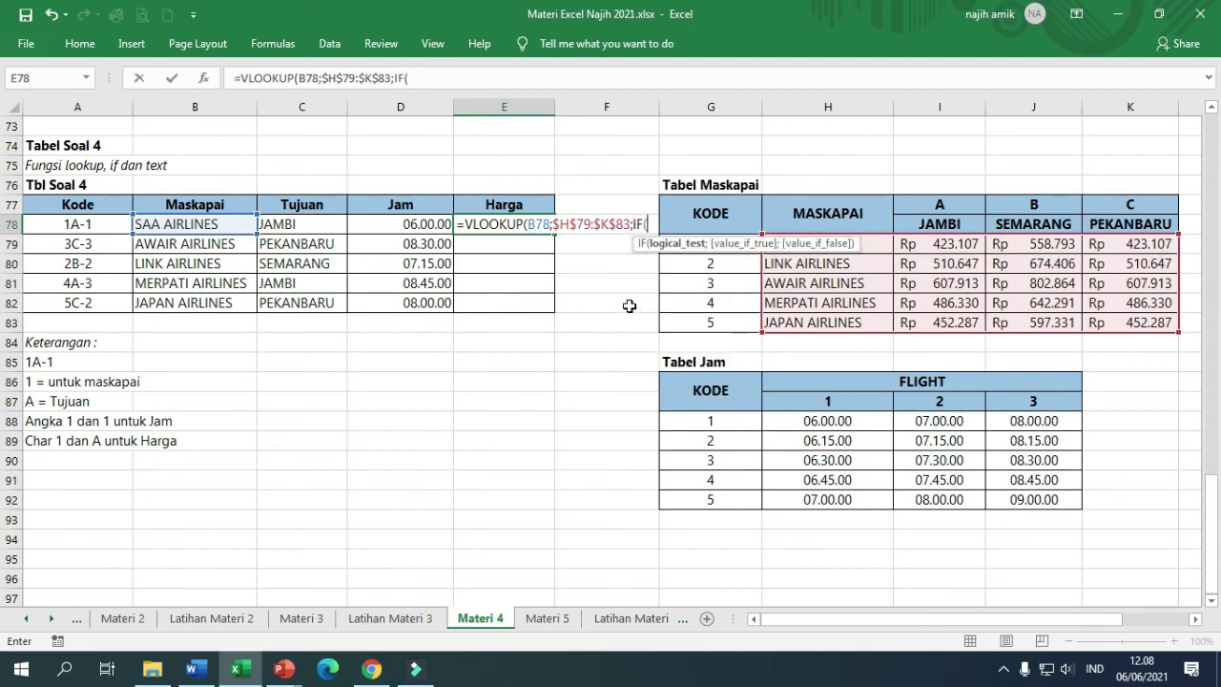
pyautogui.click(305, 224)
pyautogui.write('="Jambi";')
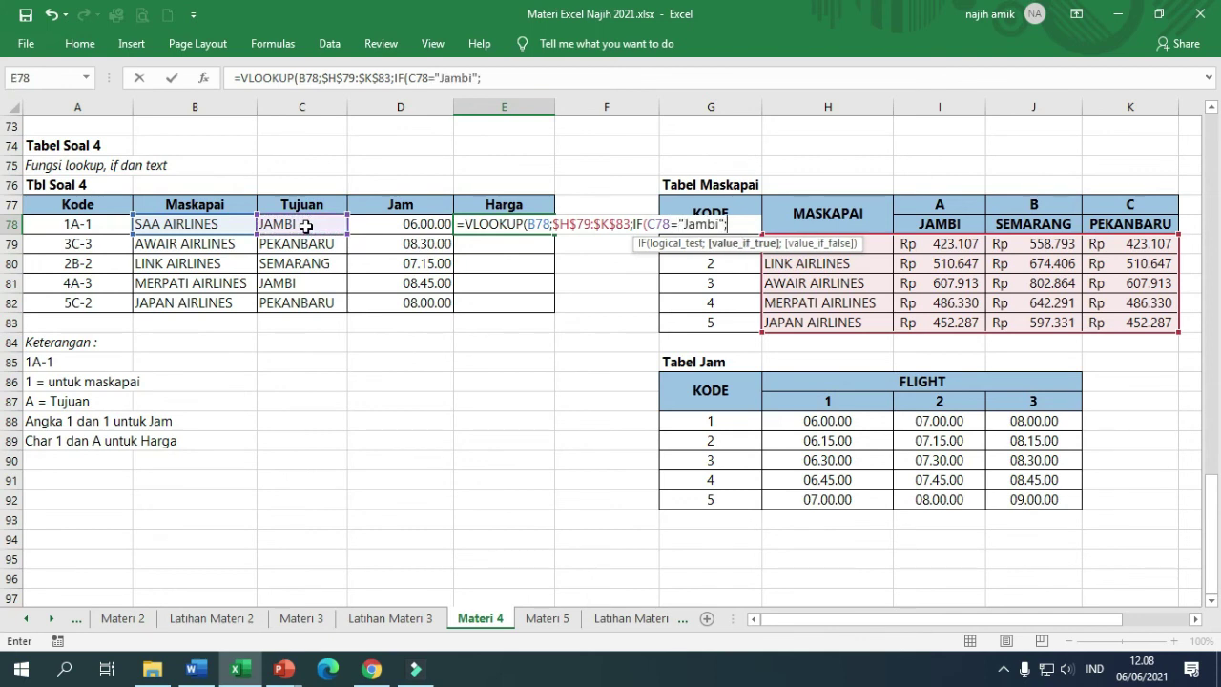
pyautogui.write('2;')
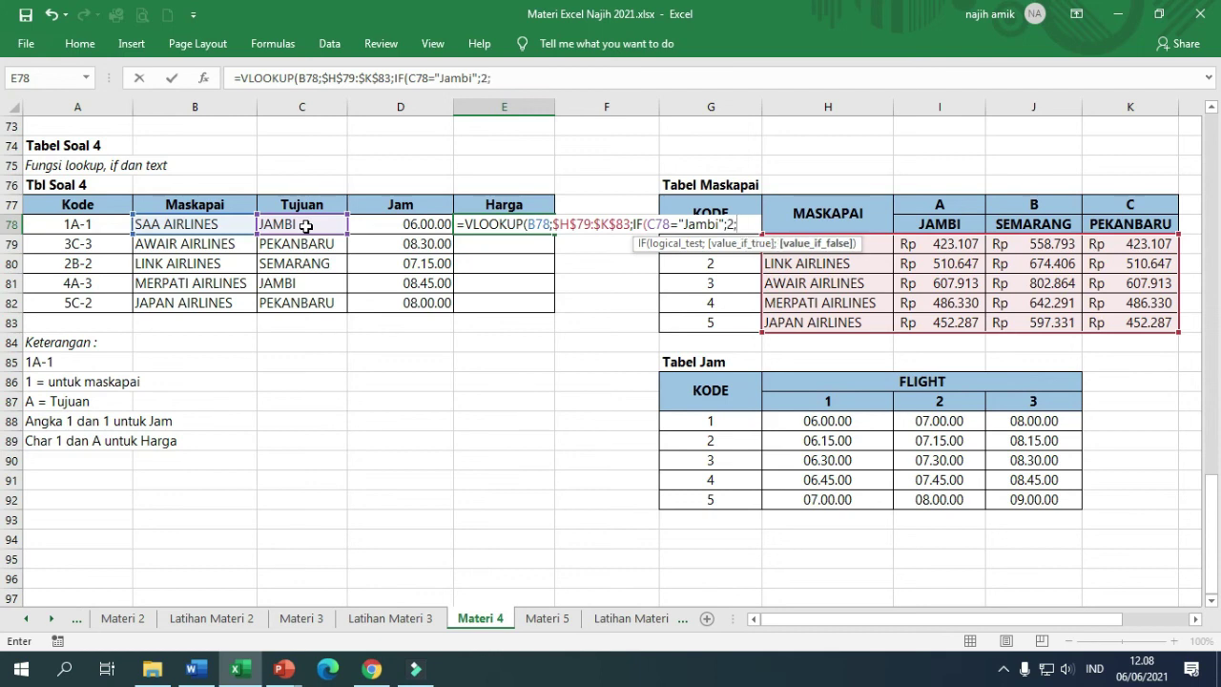
# Step: Nest a second IF testing C78="Semarang", with 3 as value-if-true and 4 as value-if-false, and close both IF functions
pyautogui.write('IF(')
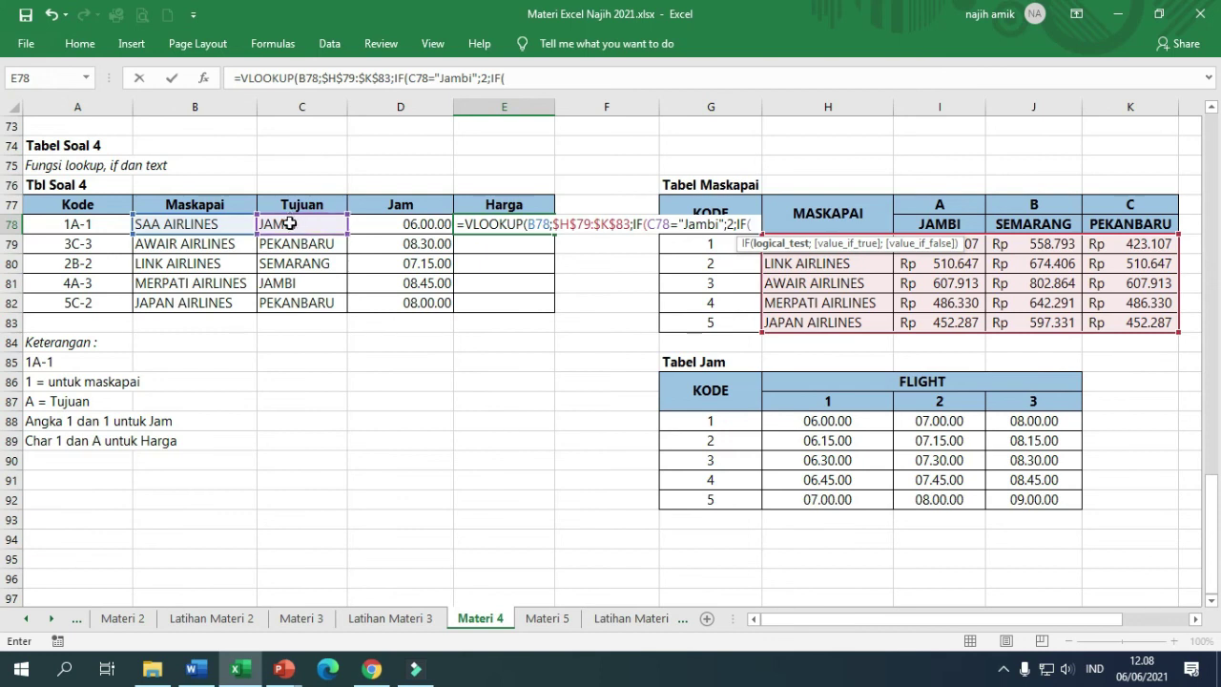
pyautogui.click(290, 223)
pyautogui.write('="Se')
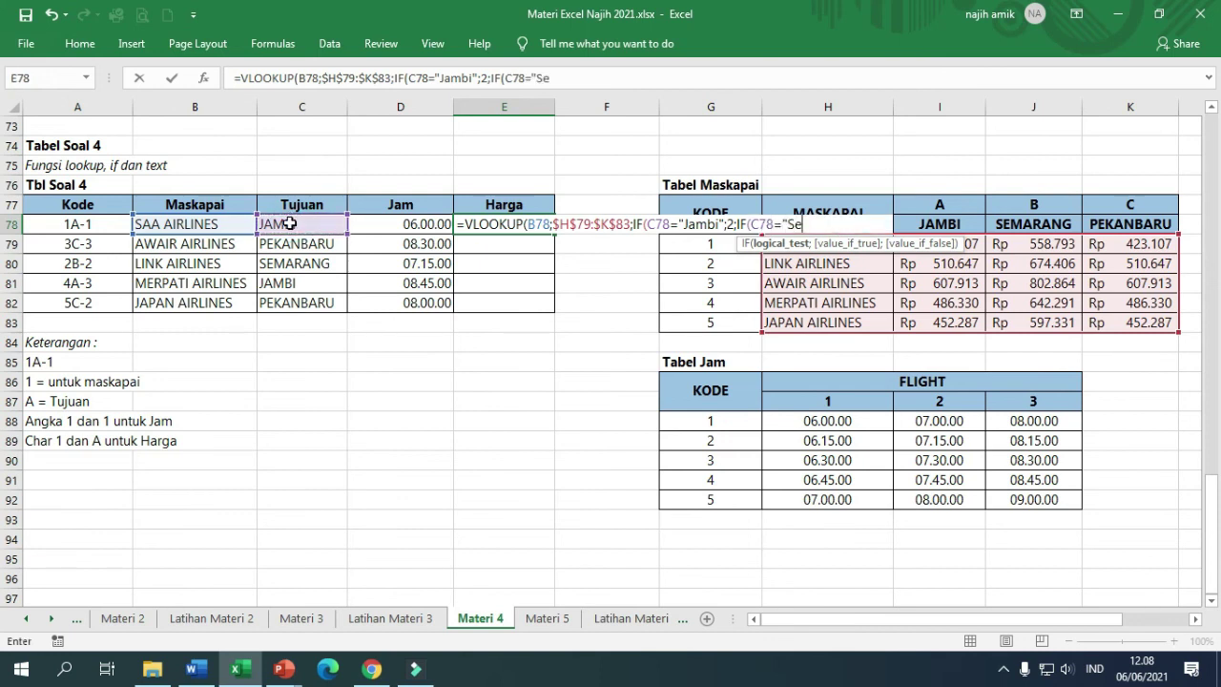
pyautogui.write('marang";')
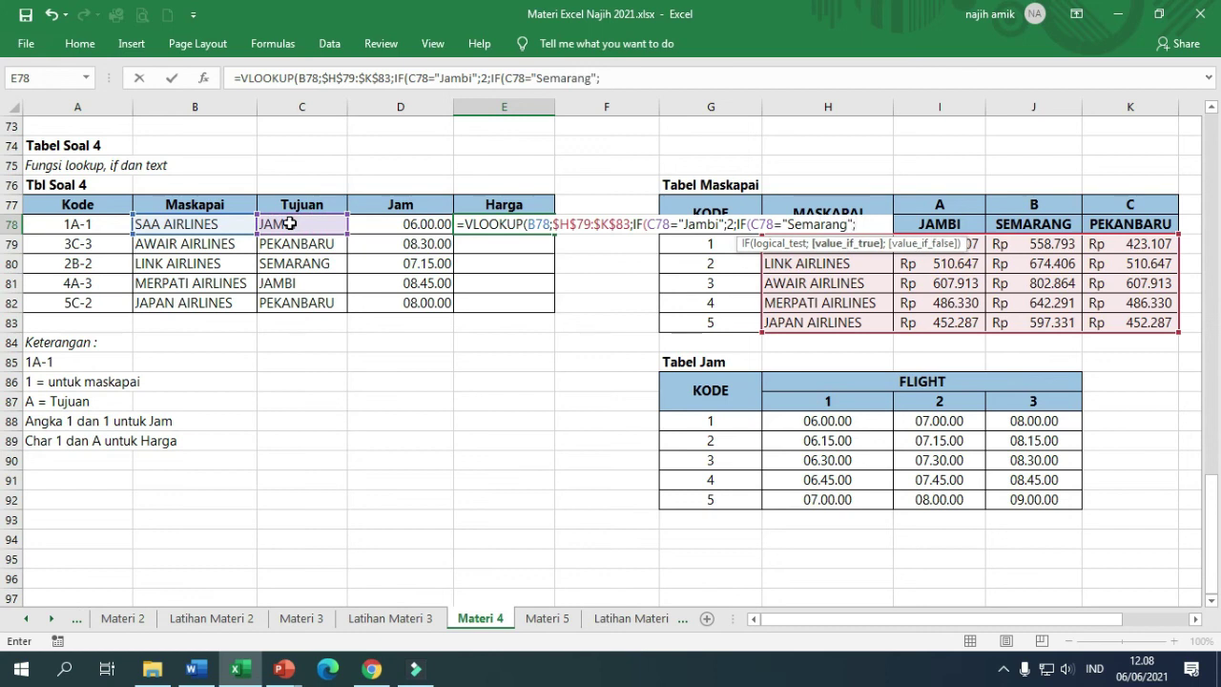
pyautogui.write('3;')
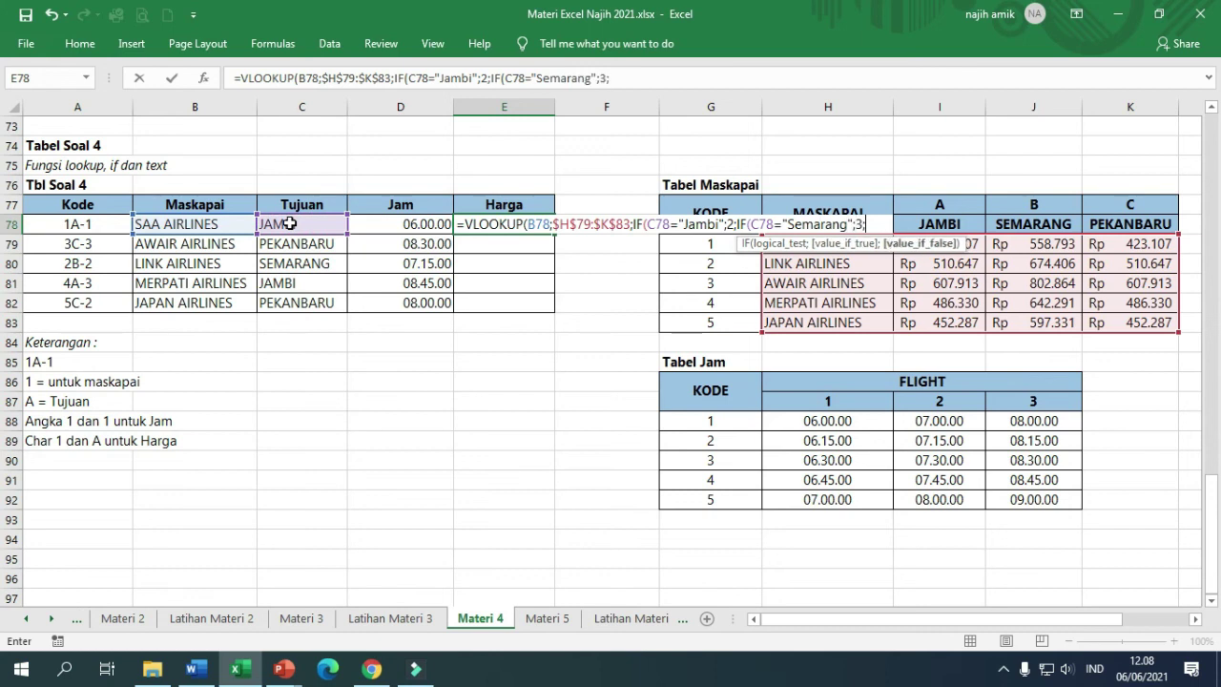
pyautogui.write('4));')
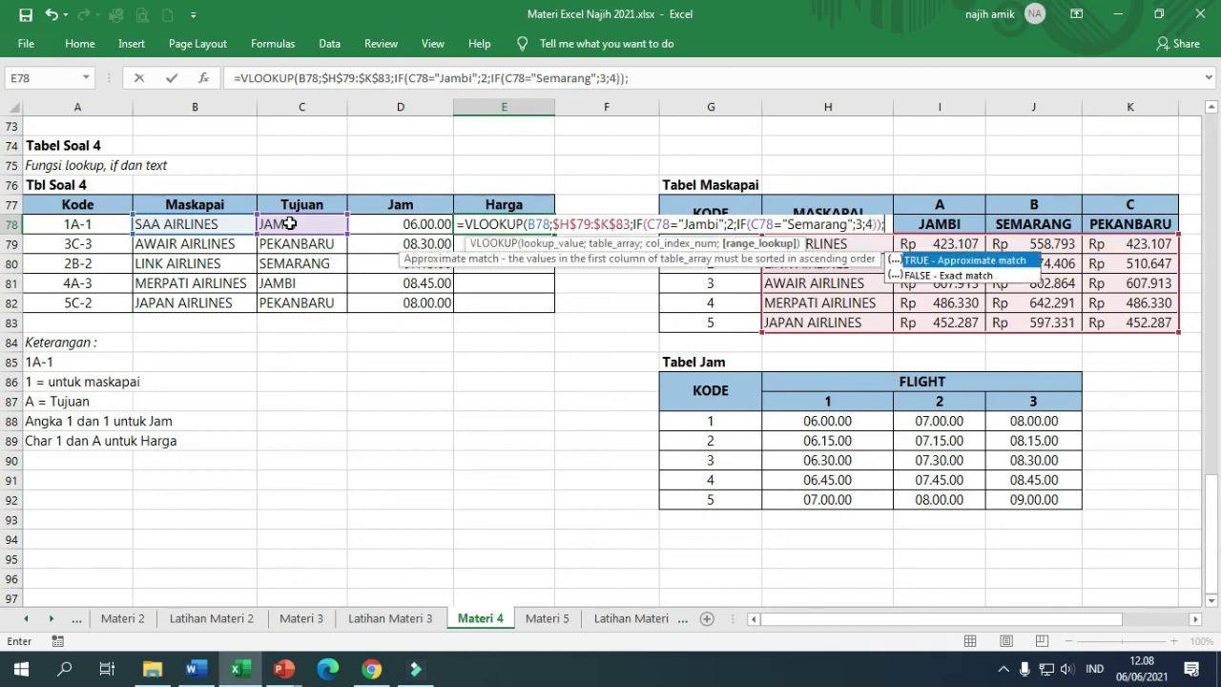
# Step: Finish the E78 VLOOKUP with range lookup 0 for an exact match and copy the formula down through E82
pyautogui.write('0)')
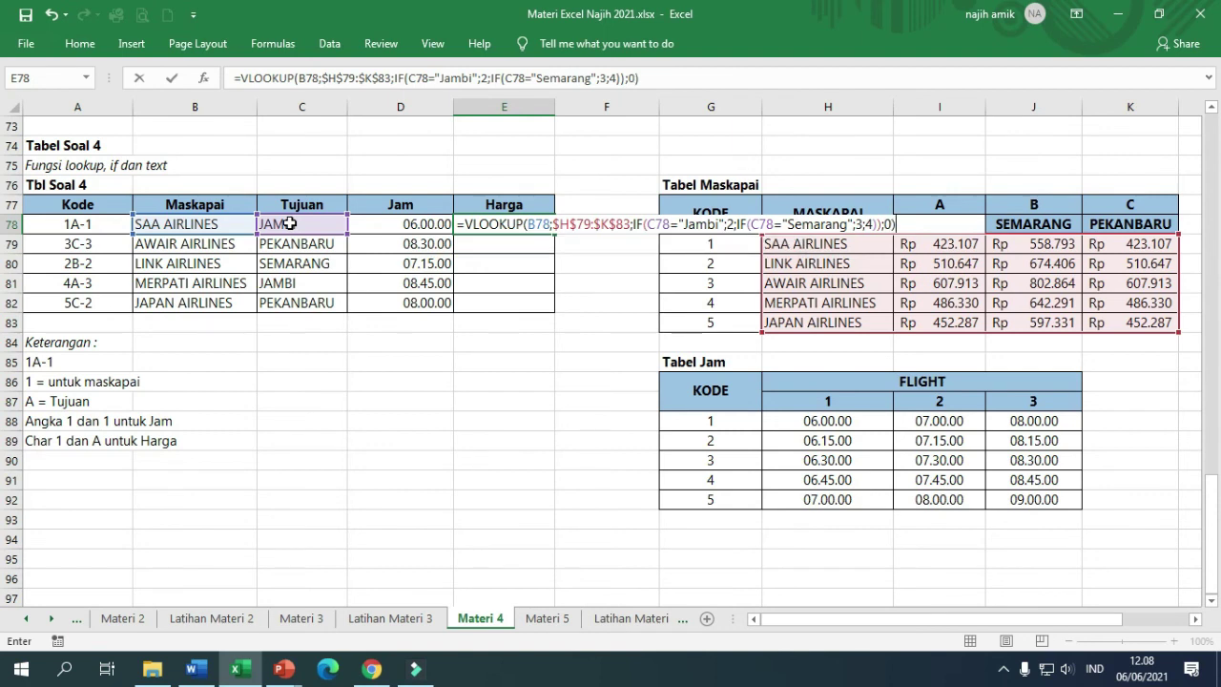
pyautogui.press('Return')
pyautogui.press('Up')
pyautogui.moveTo(554, 234); pyautogui.dragTo(573, 310)
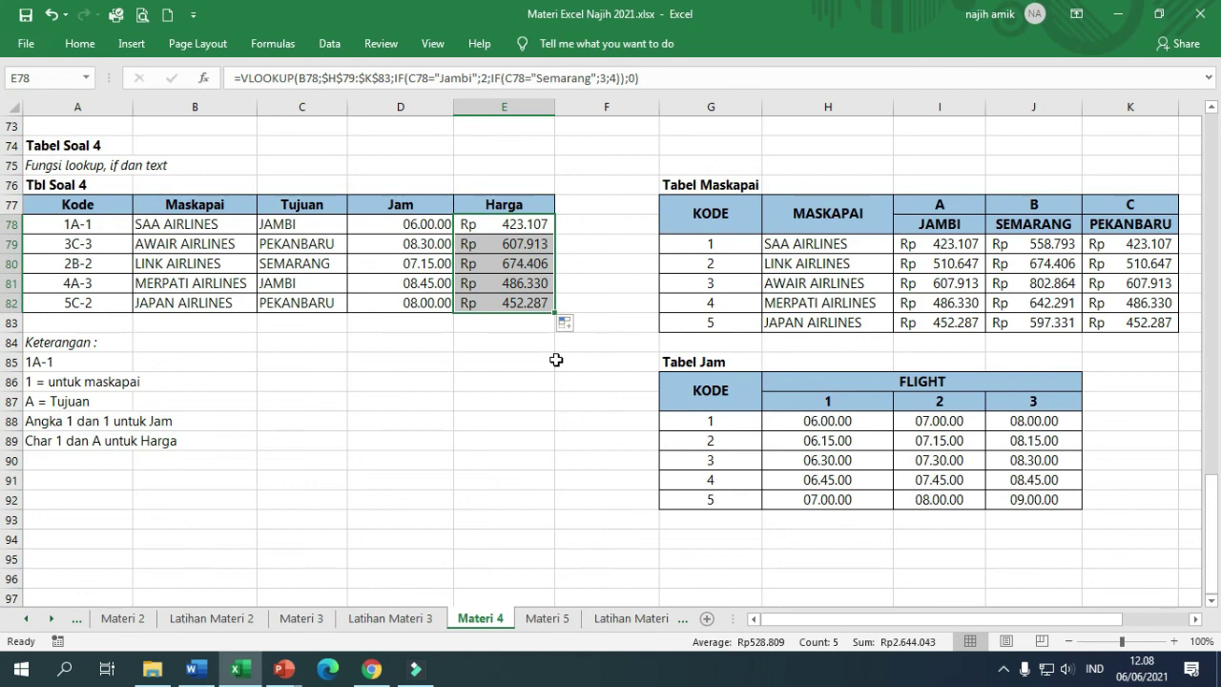
pyautogui.click(488, 357)
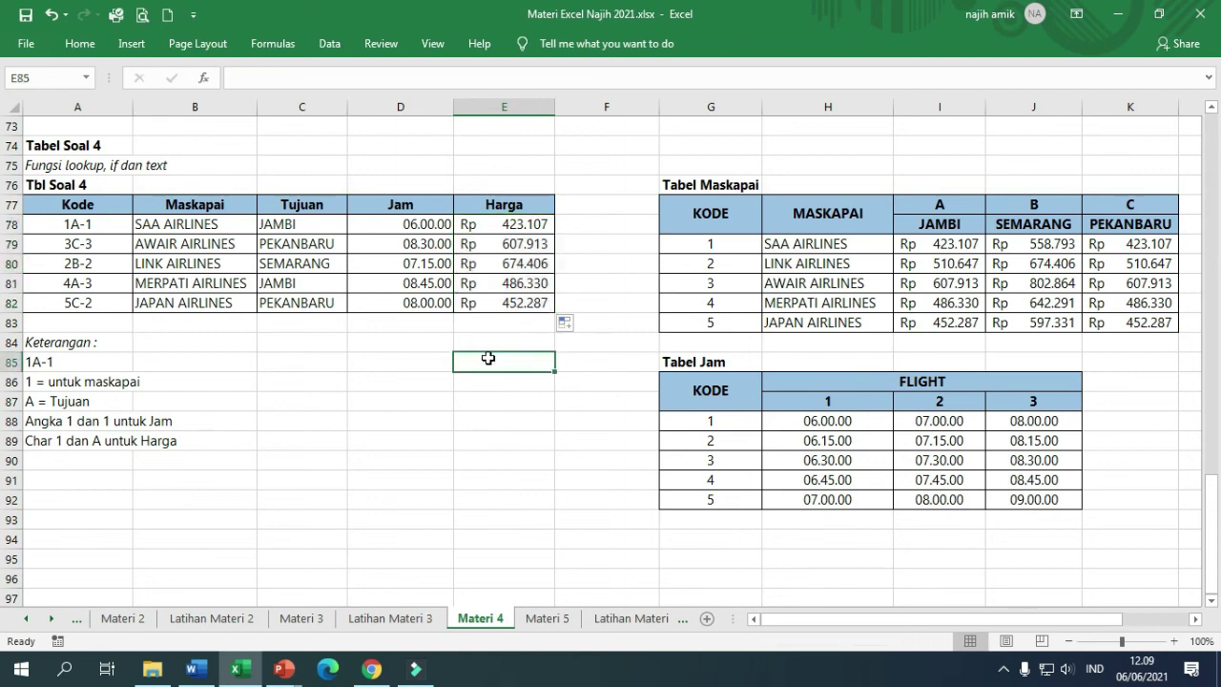